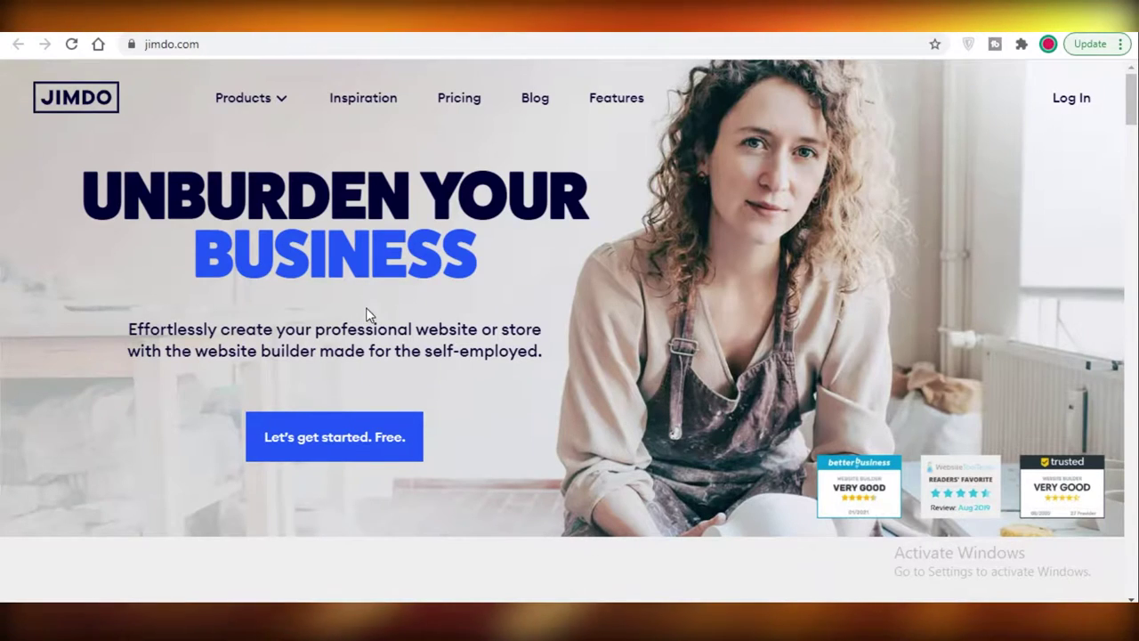
Start the free Jimdo website sign-up and sign in with a Google account
left_click(287, 455)
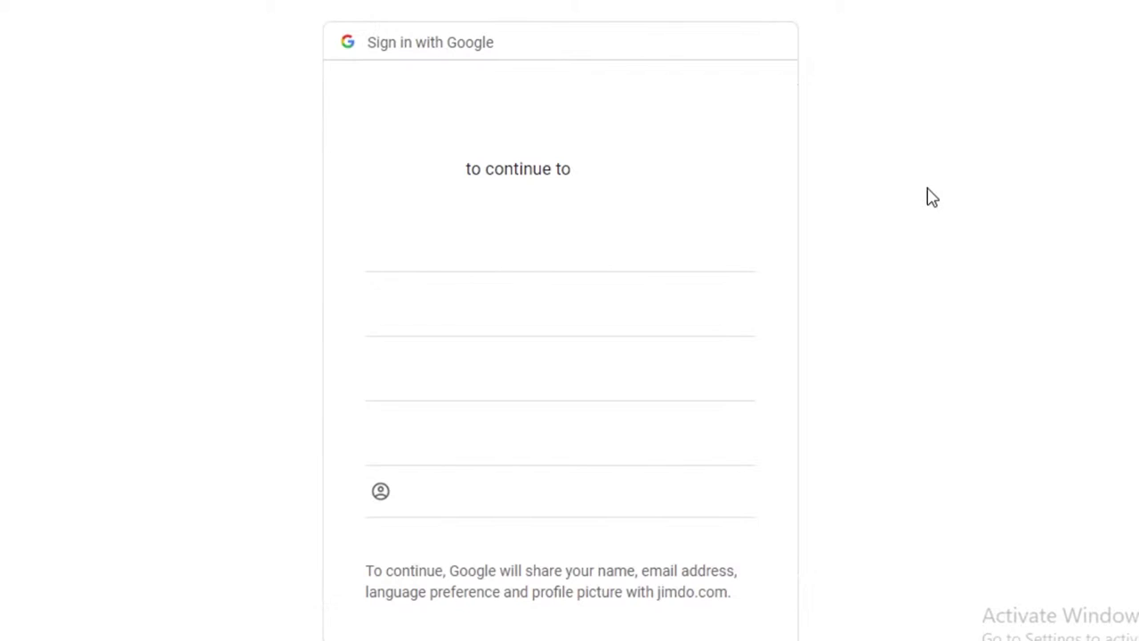
left_click(541, 323)
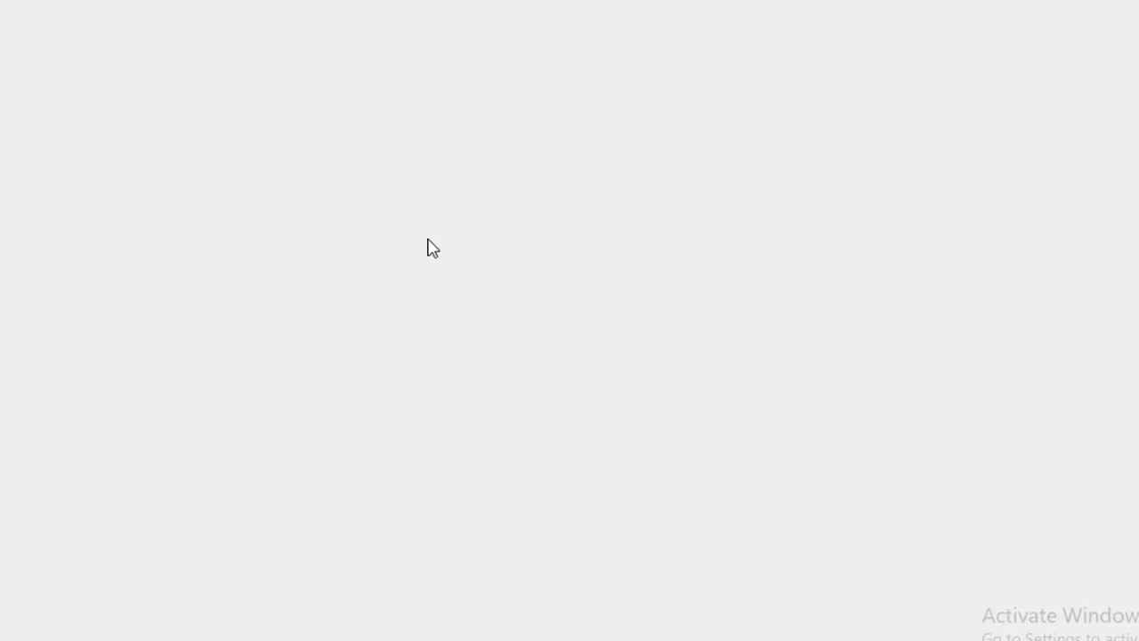
Choose 'Create a beautiful website—no coding required' as the way to build the site
scroll(476, 419, "down", 2)
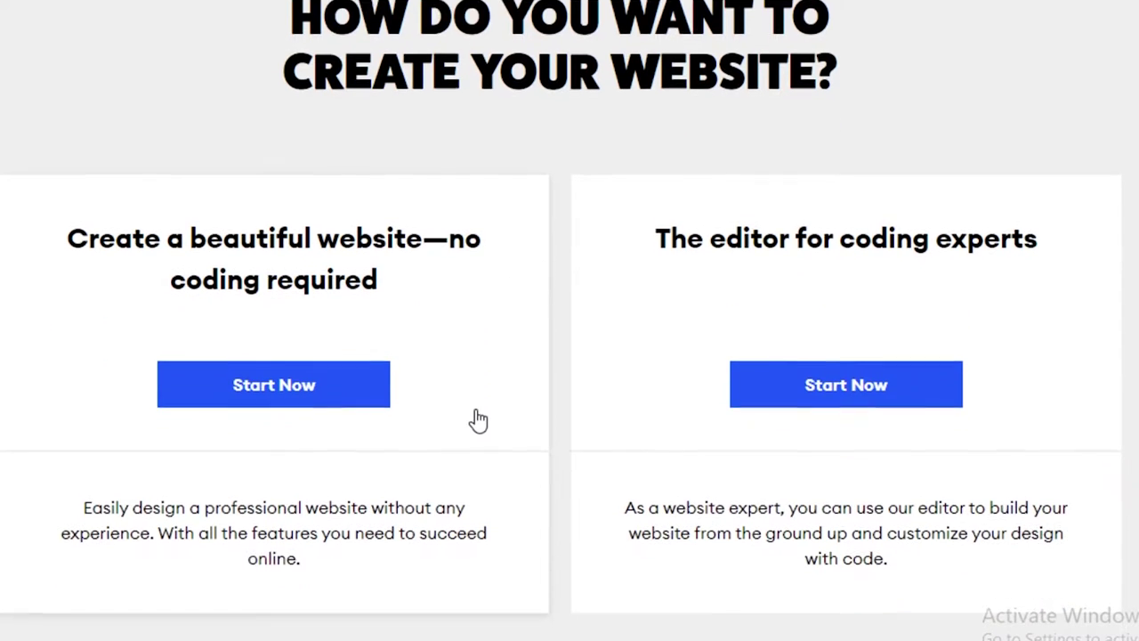
scroll(448, 333, "up", 2)
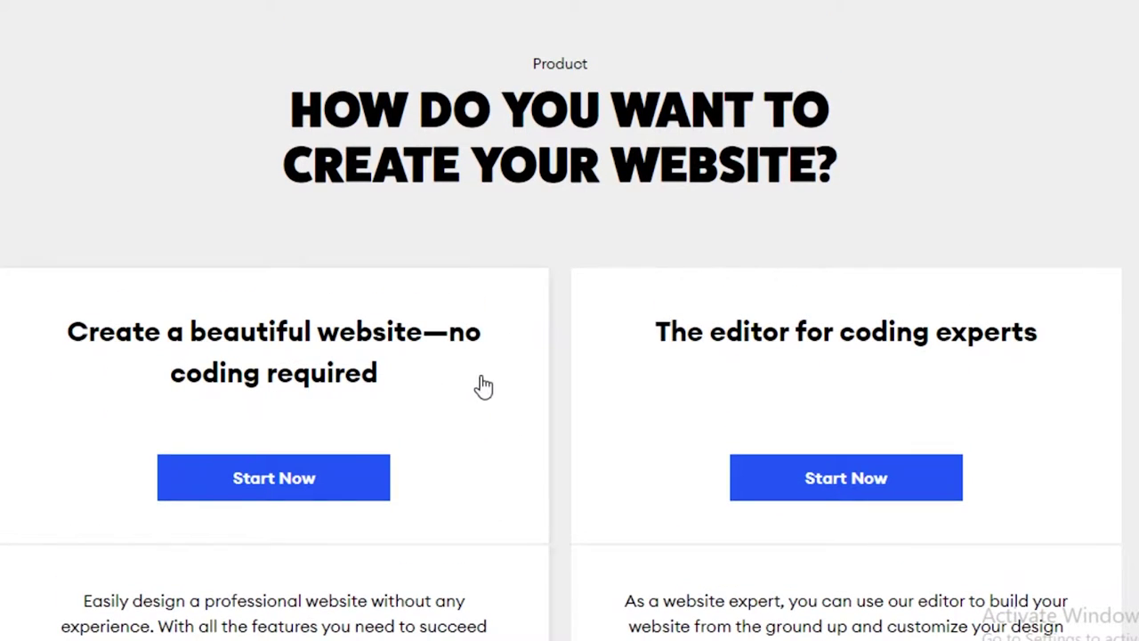
scroll(483, 386, "down", 2)
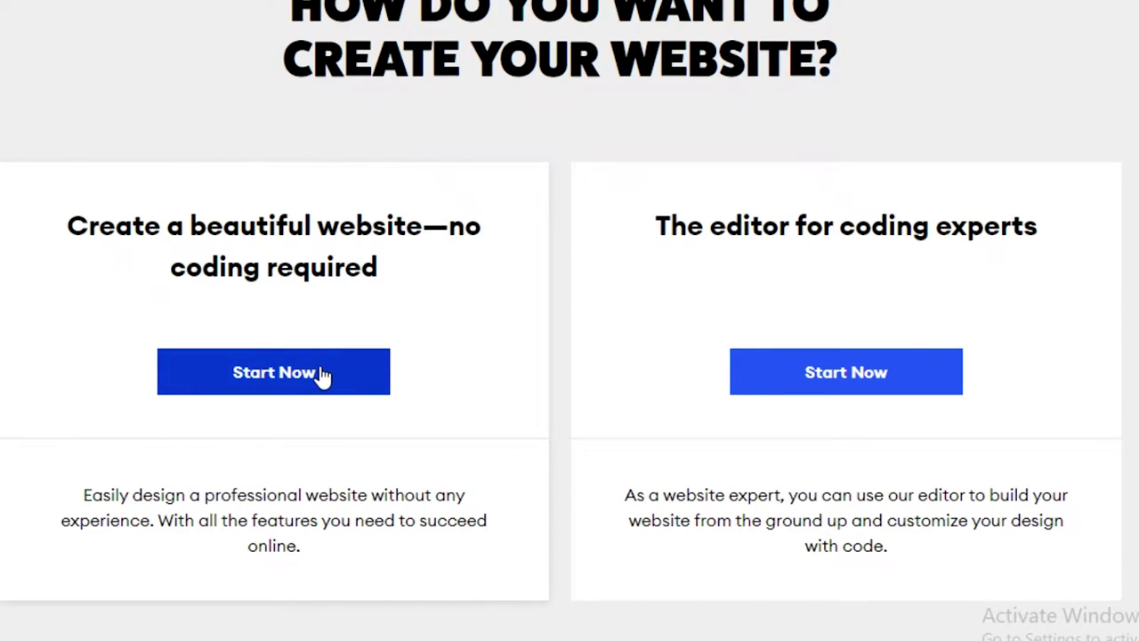
left_click(258, 385)
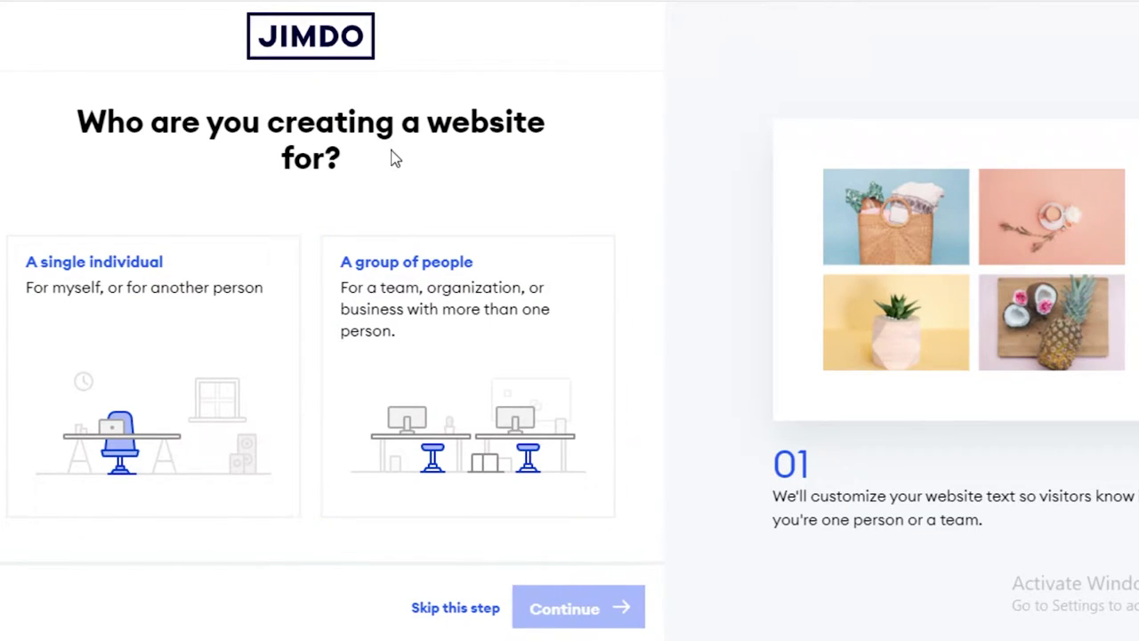
Set the website up for a single individual with a new business as its purpose
left_click(215, 318)
left_click(589, 620)
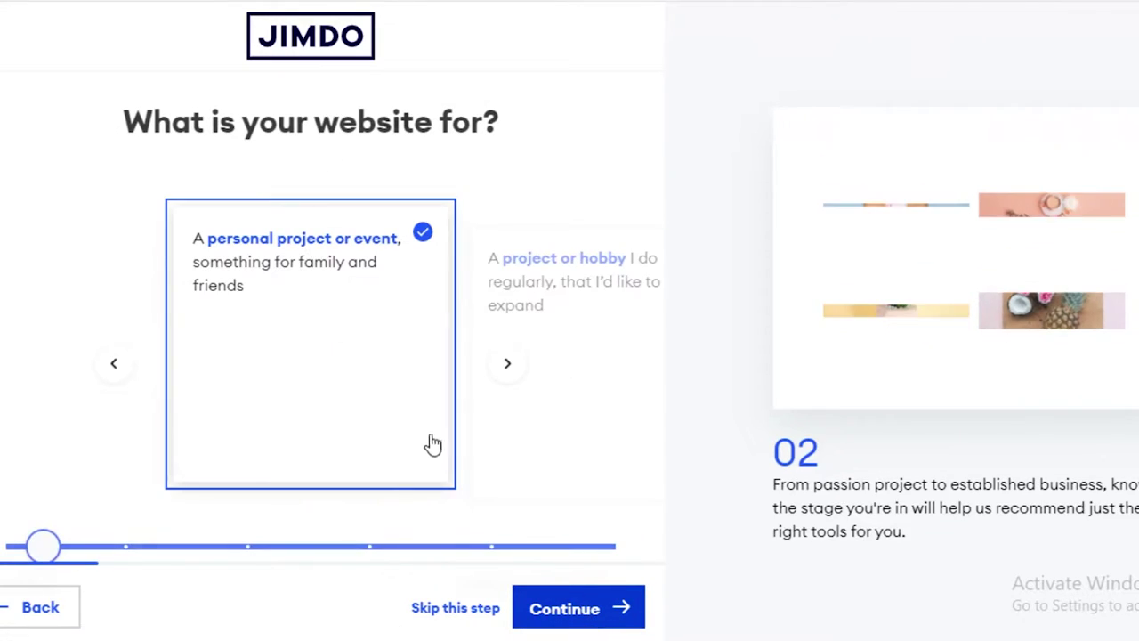
left_click(508, 365)
left_click(508, 364)
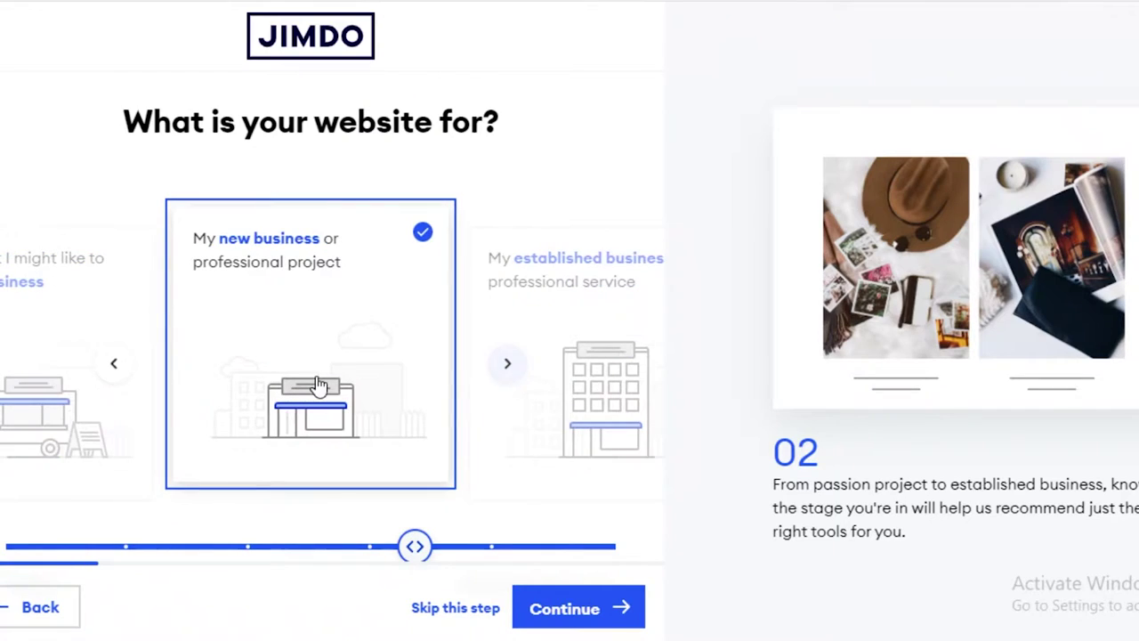
left_click(605, 615)
Replace the prefilled business name with 'JANE' and submit it
key("ctrl+shift+Left")
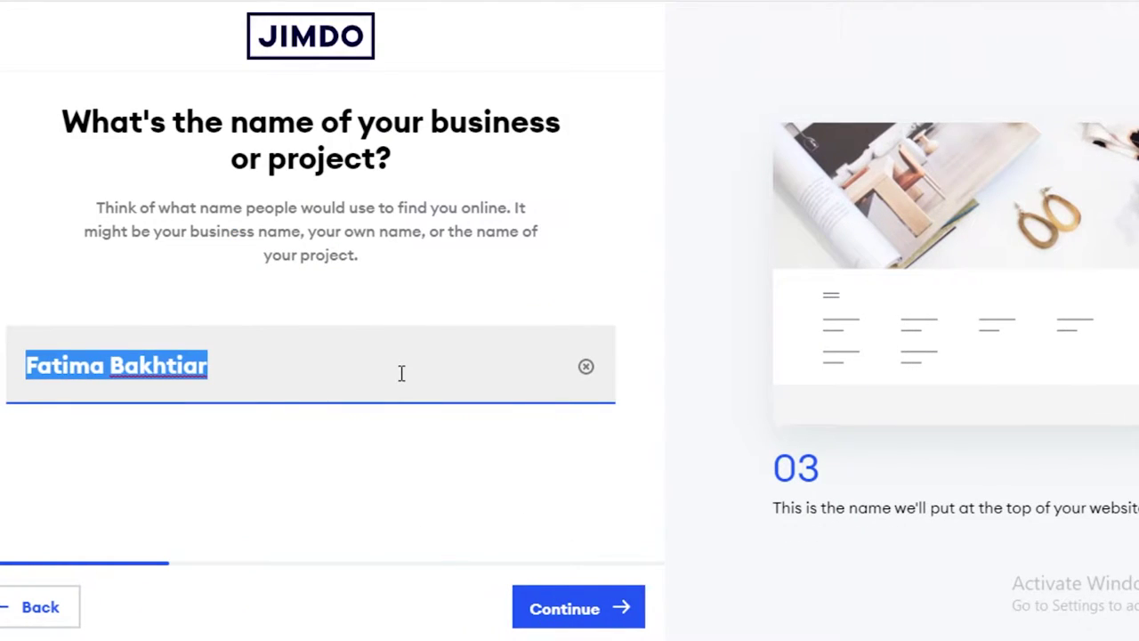
key("BackSpace")
type("JANES SCRUNCHIES")
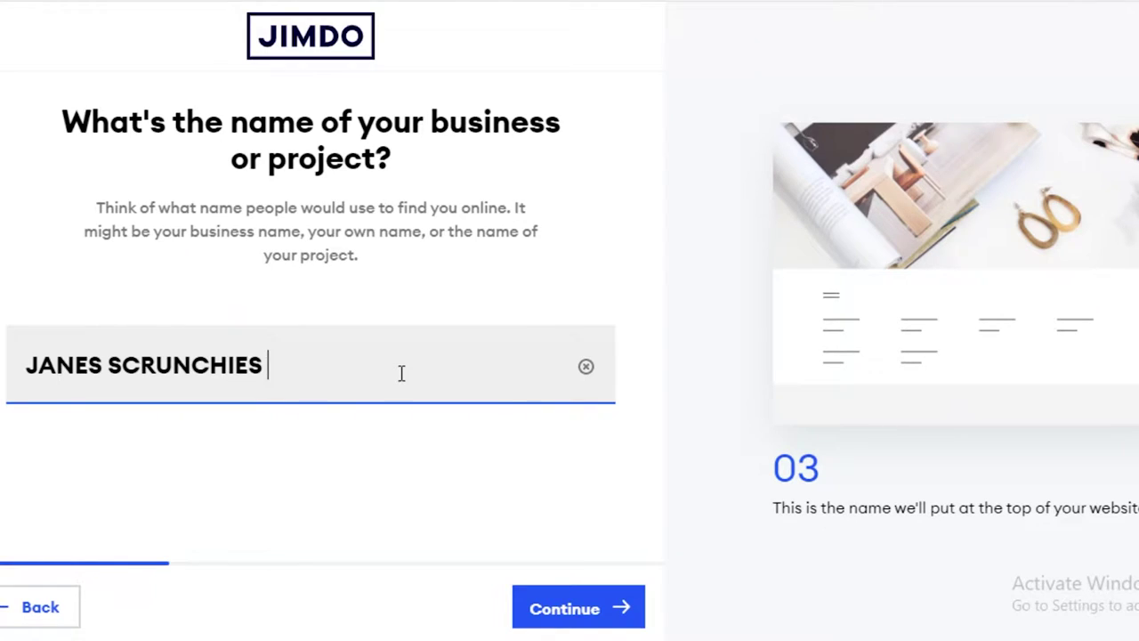
key("Return")
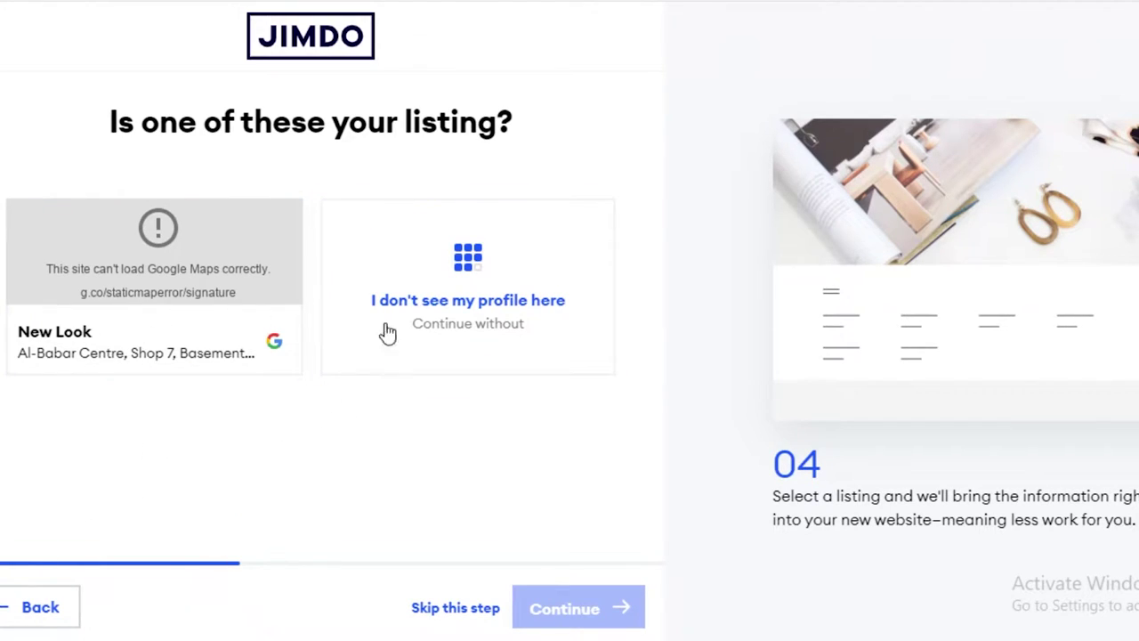
Continue without a business listing and choose Sell online as the website goal
left_click(471, 285)
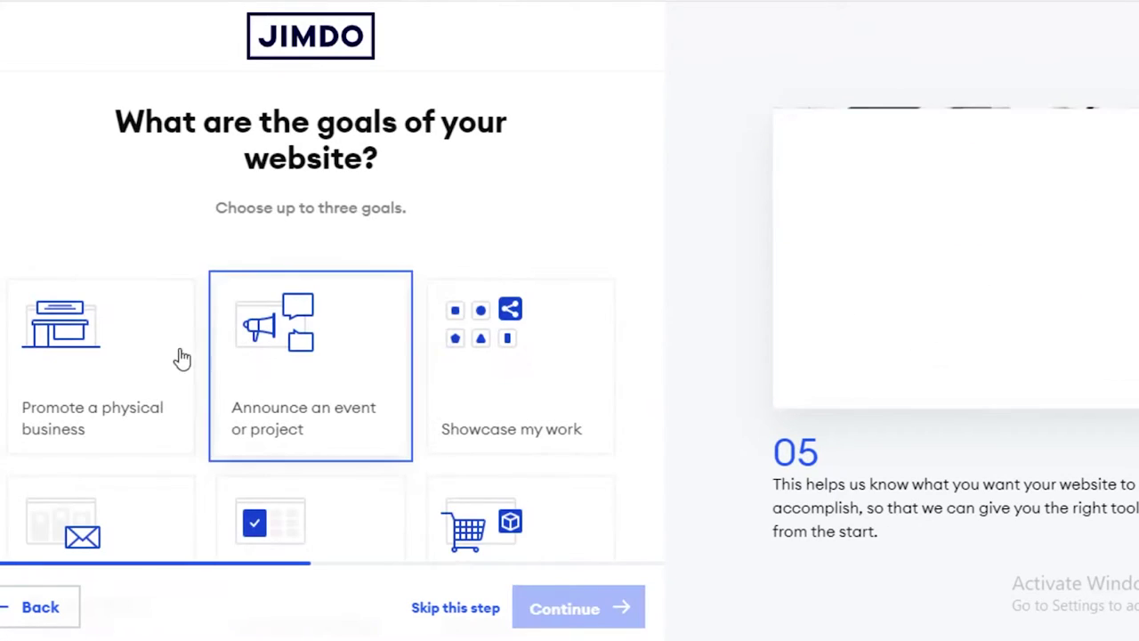
scroll(613, 272, "down", 2)
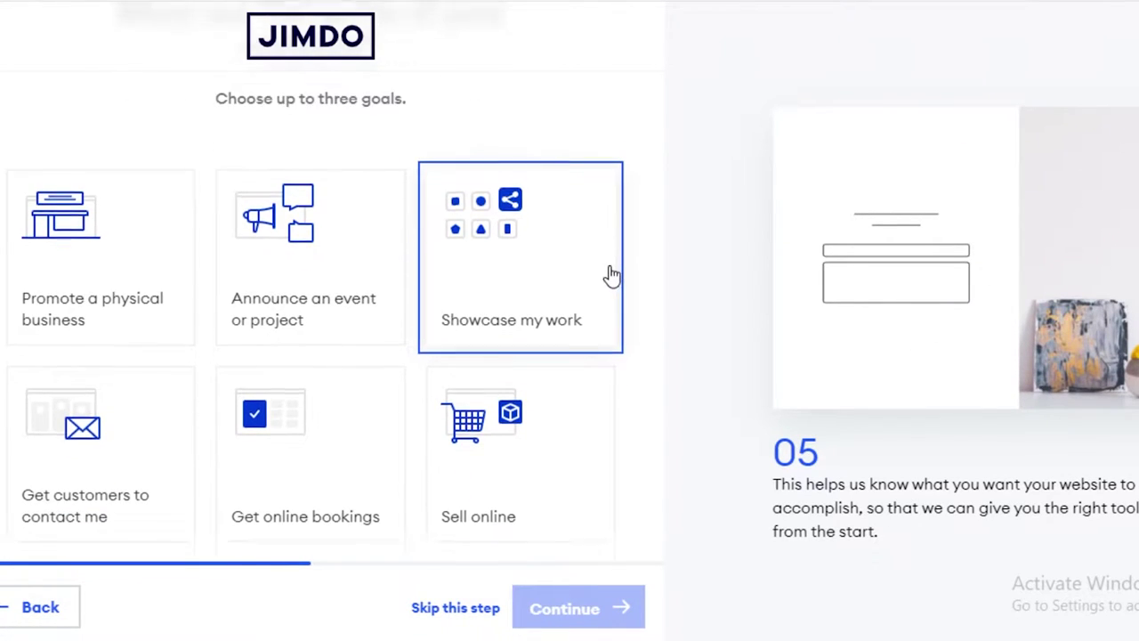
scroll(494, 147, "up", 2)
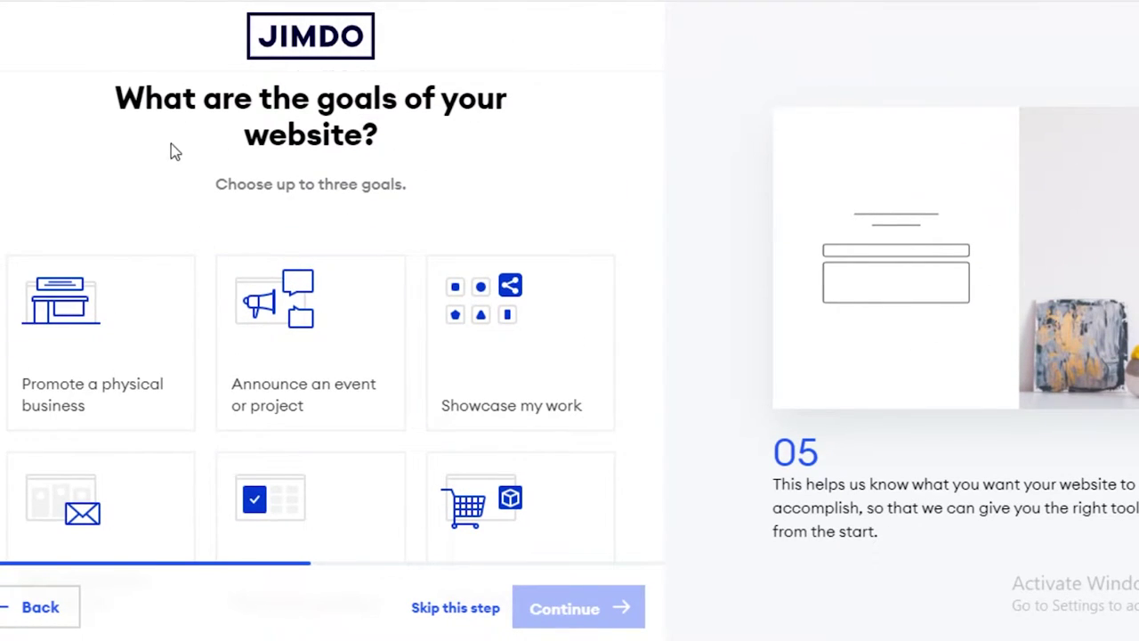
scroll(211, 178, "down", 2)
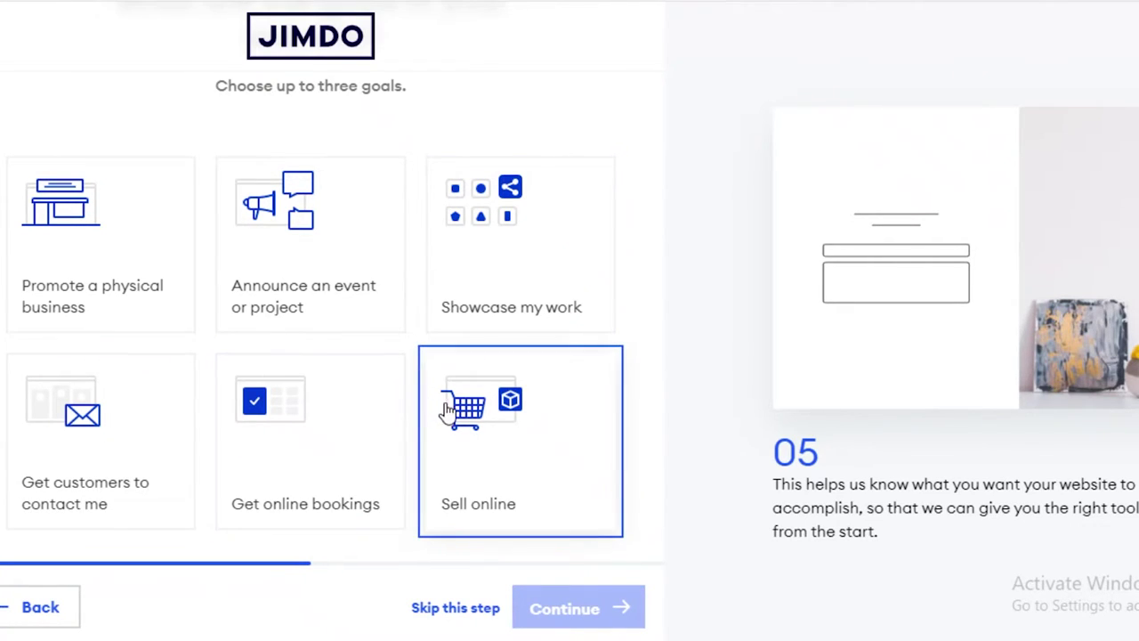
left_click(449, 411)
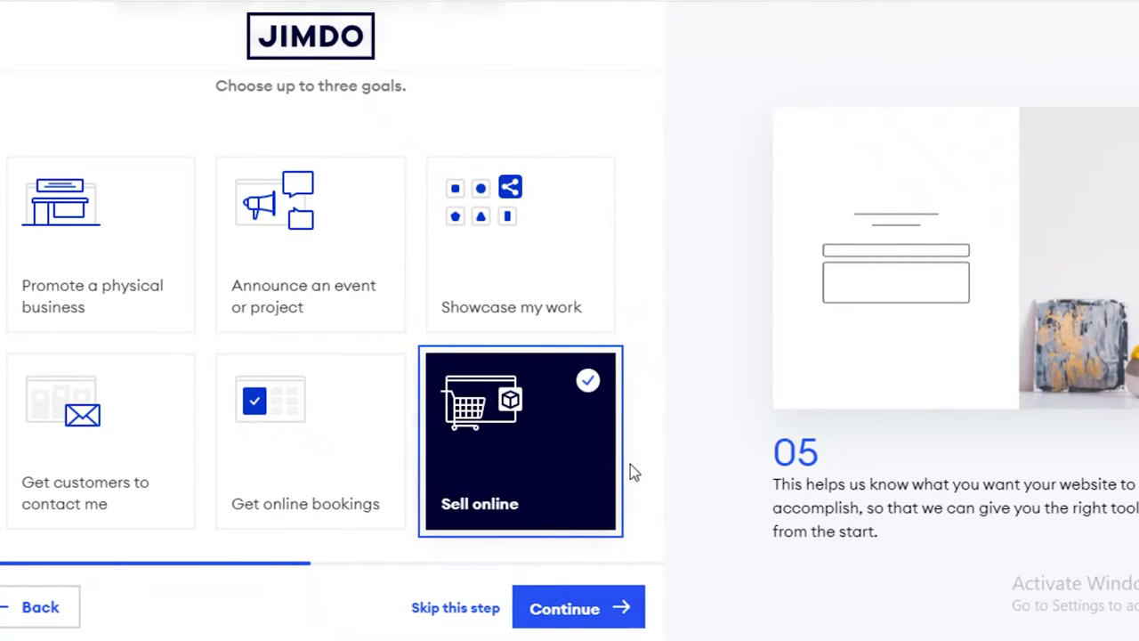
left_click(119, 265)
left_click(145, 295)
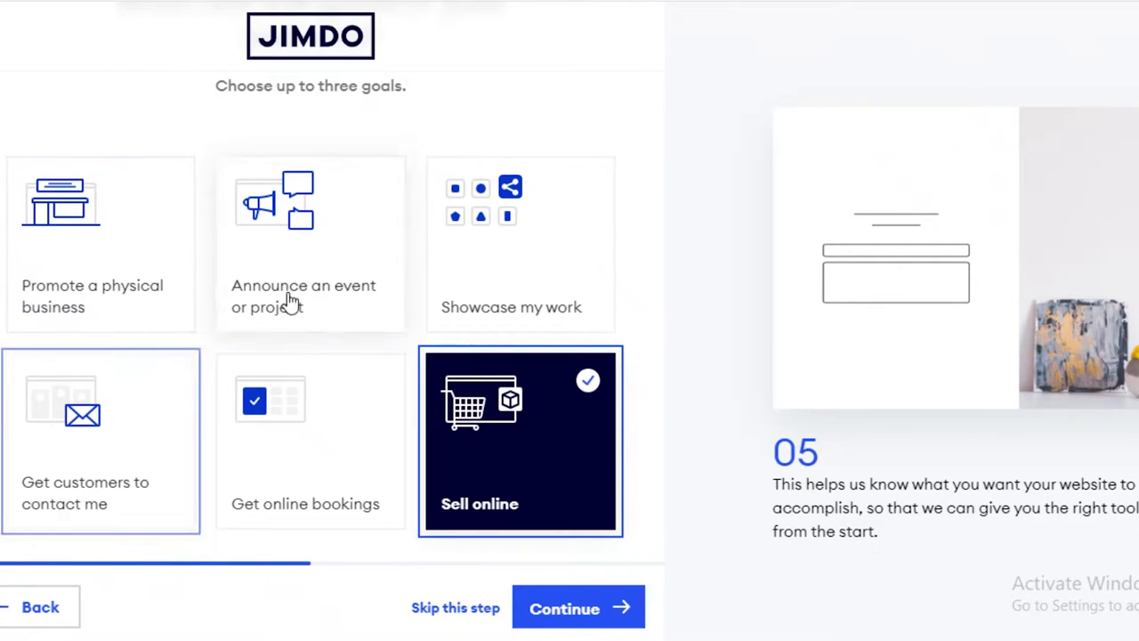
left_click(512, 267)
left_click(578, 608)
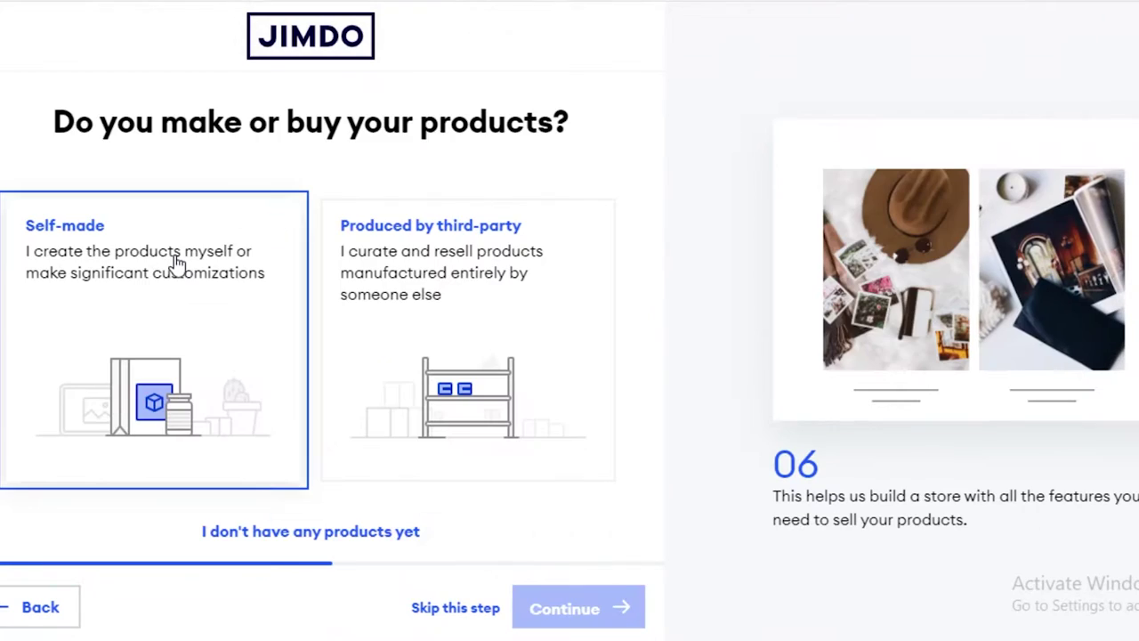
Mark products as self-made, sold via social media, personal contacts and physical store shelves
left_click(172, 272)
left_click(564, 613)
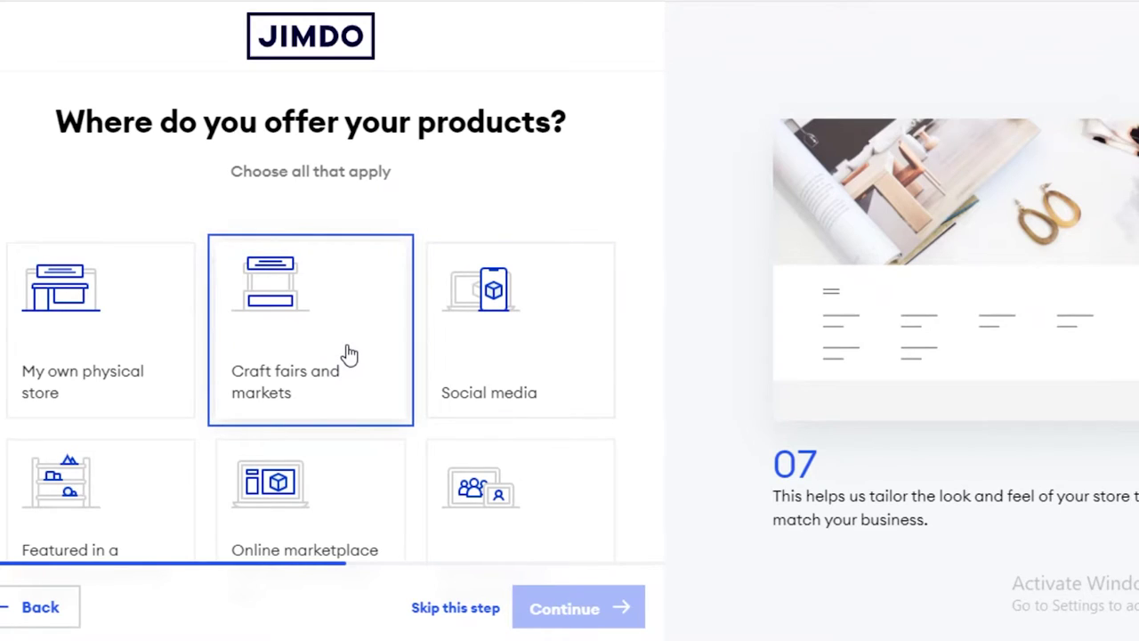
scroll(590, 258, "down", 1)
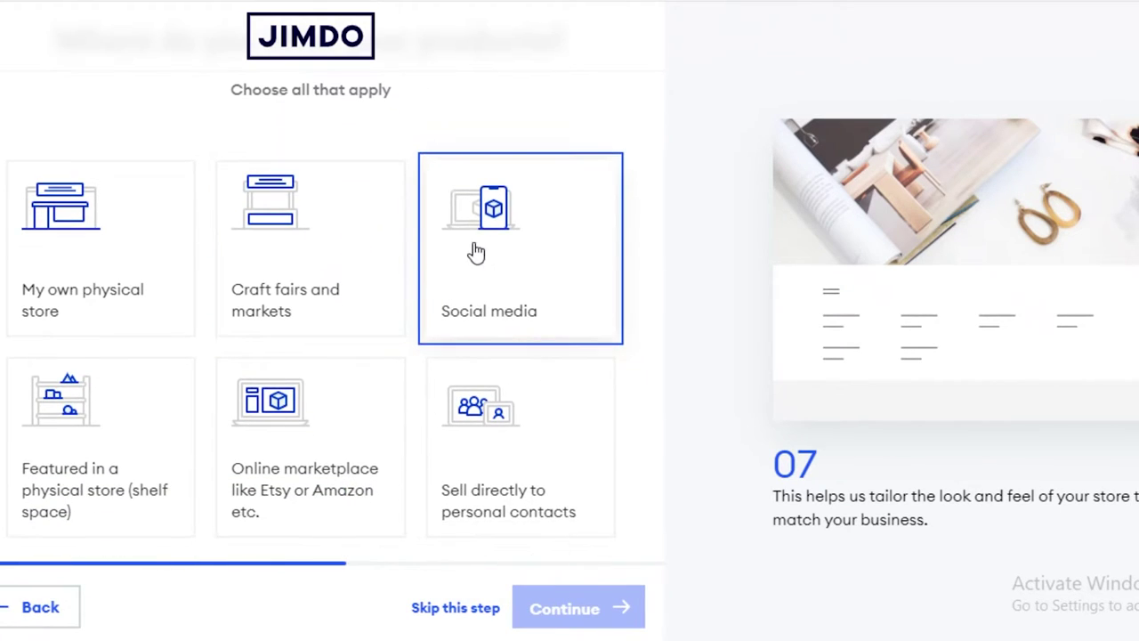
left_click(476, 254)
left_click(490, 458)
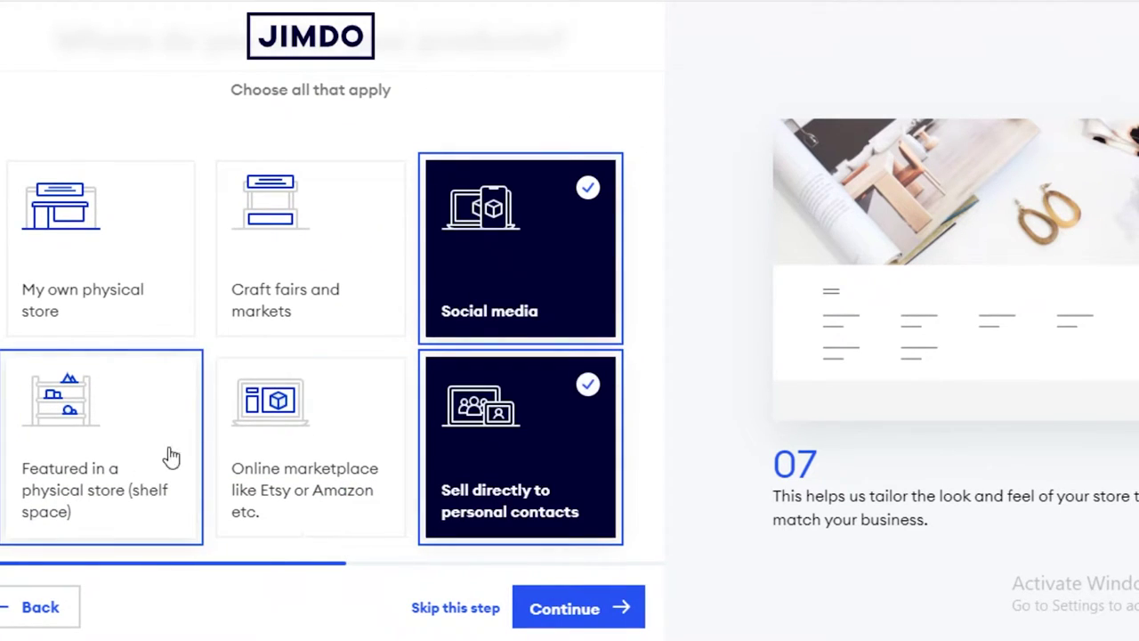
left_click(285, 445)
left_click(316, 423)
left_click(68, 387)
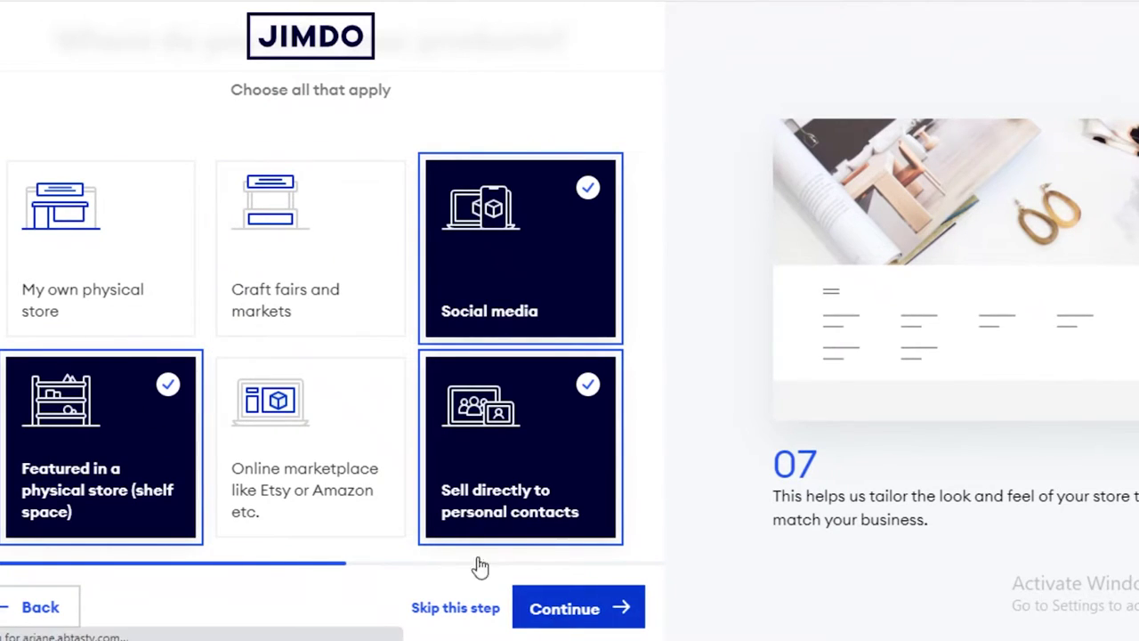
left_click(478, 608)
Choose delivery to International customers and move on to the photos step
scroll(349, 349, "down", 4)
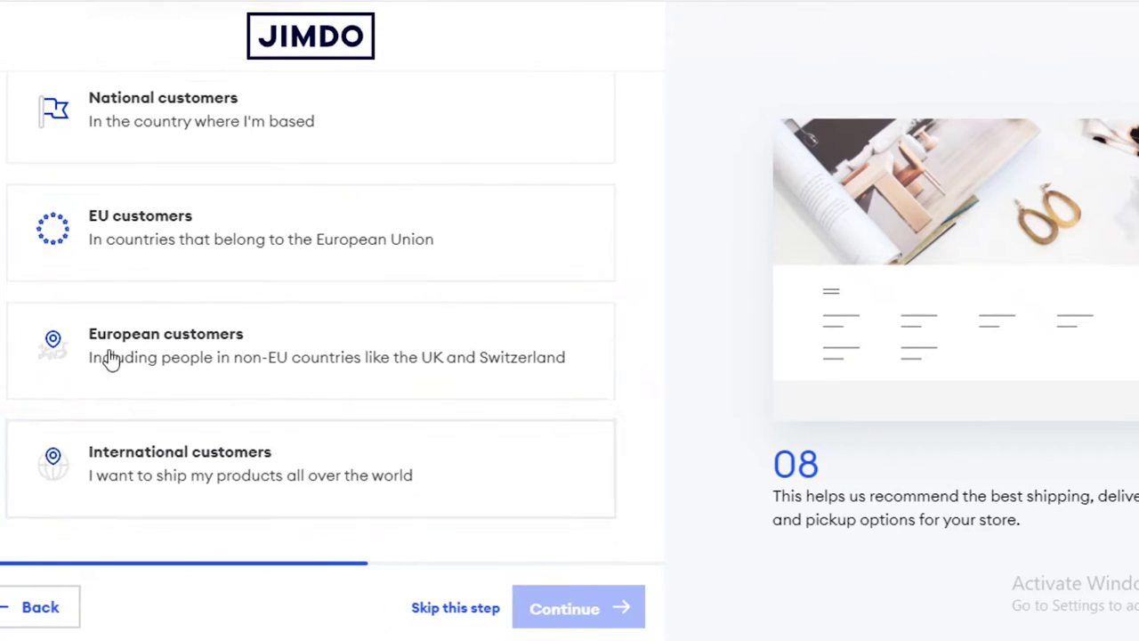
scroll(112, 362, "up", 4)
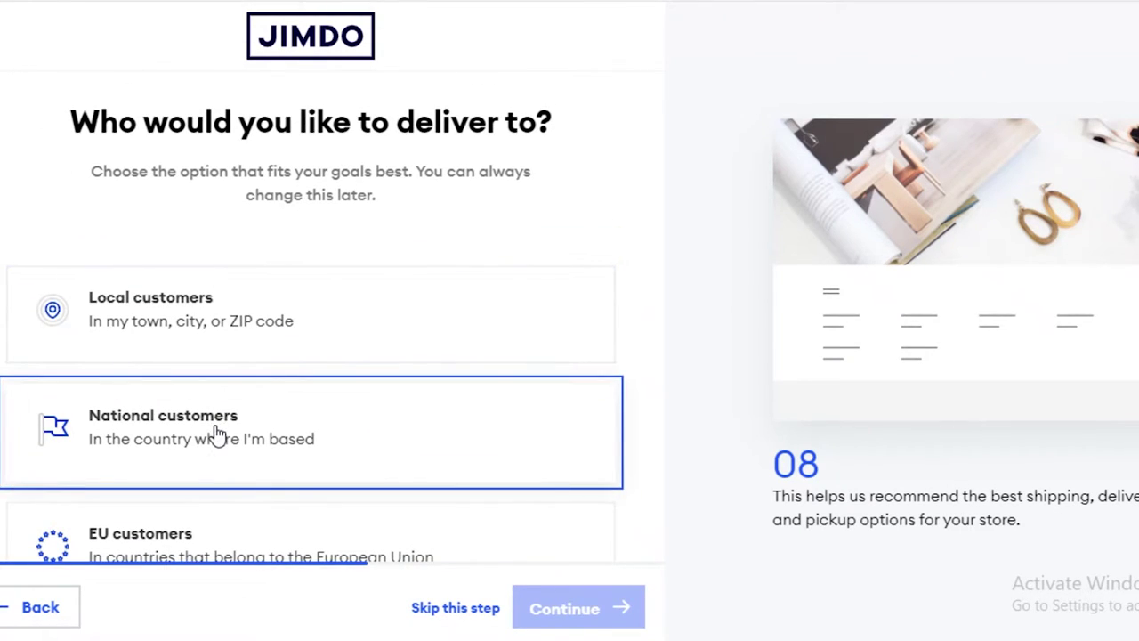
scroll(299, 345, "down", 4)
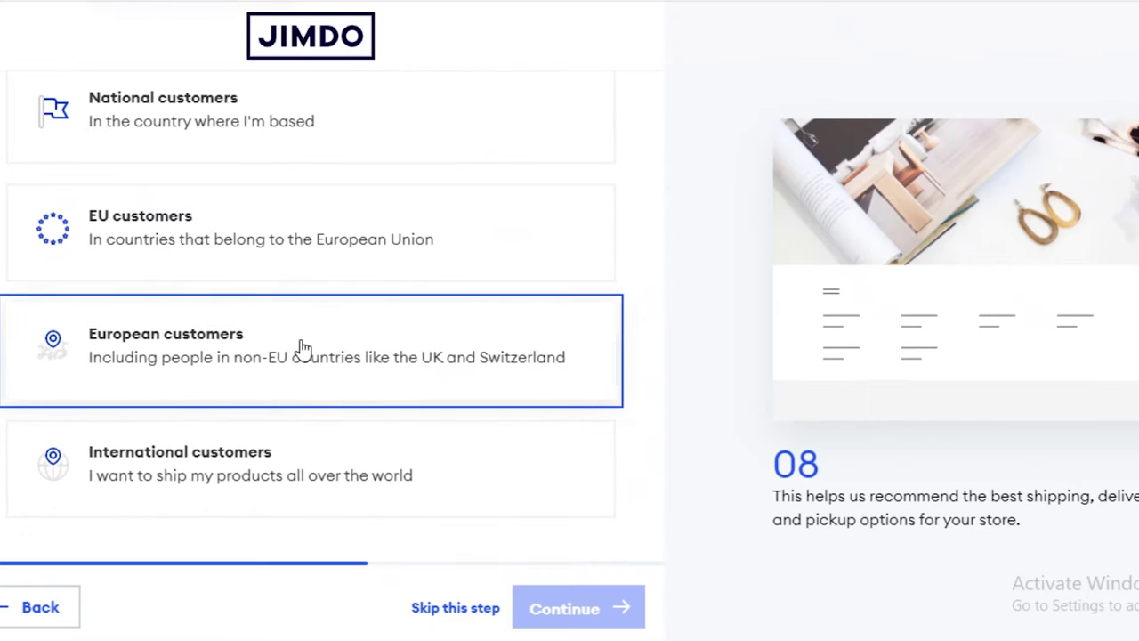
left_click(223, 474)
left_click(579, 608)
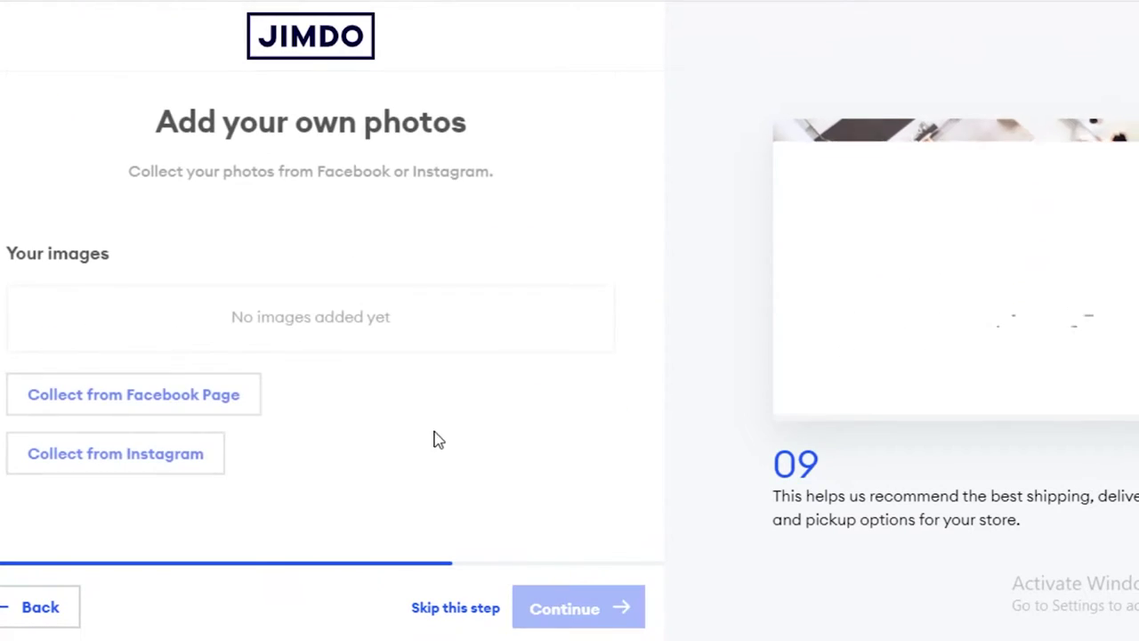
Skip adding photos and choose Accessories as the website topic
left_click(442, 610)
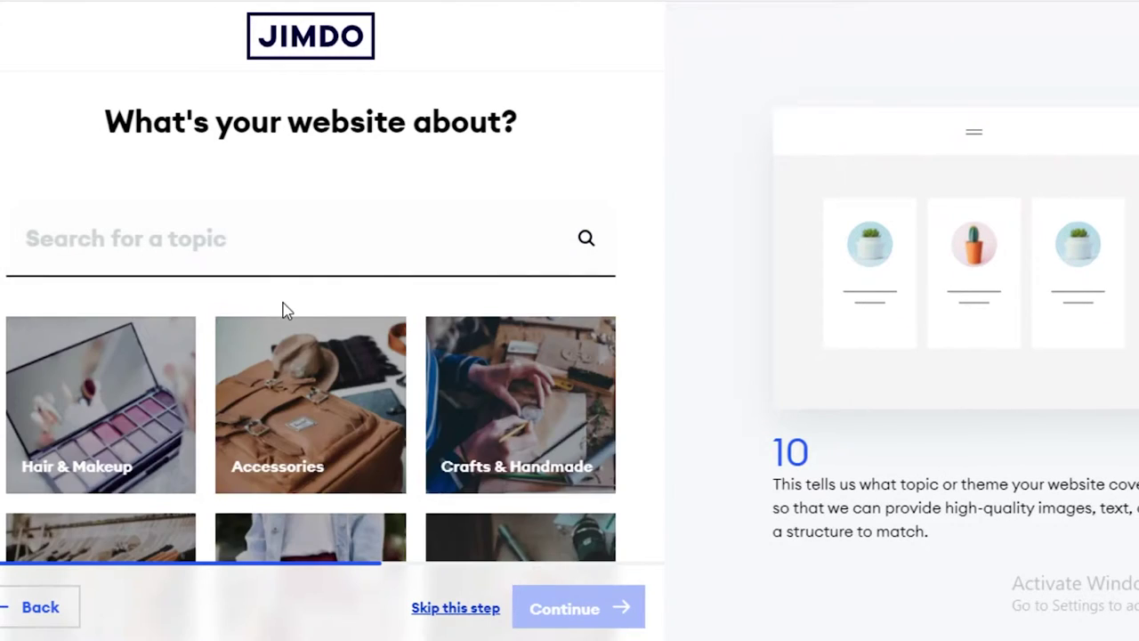
scroll(246, 340, "down", 1)
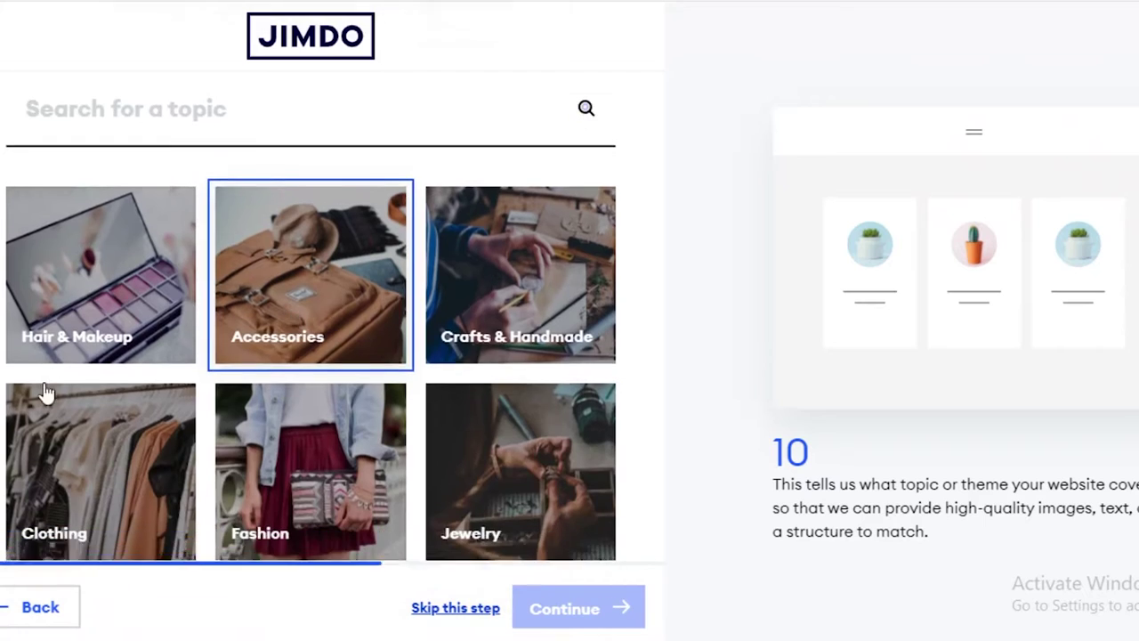
scroll(279, 398, "down", 1)
left_click(280, 303)
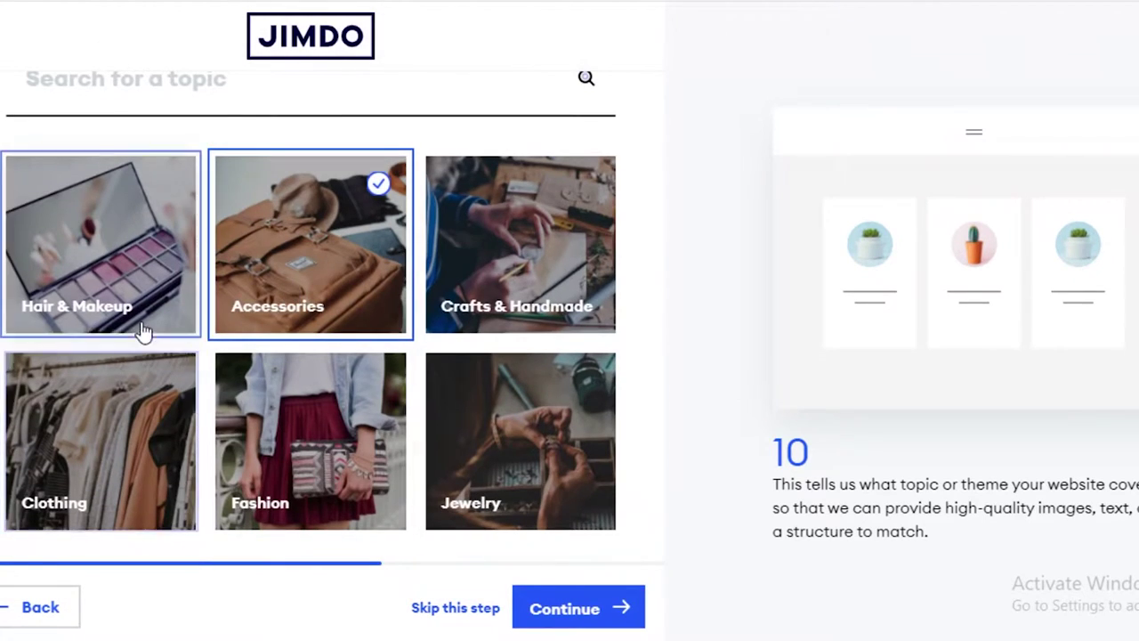
left_click(570, 609)
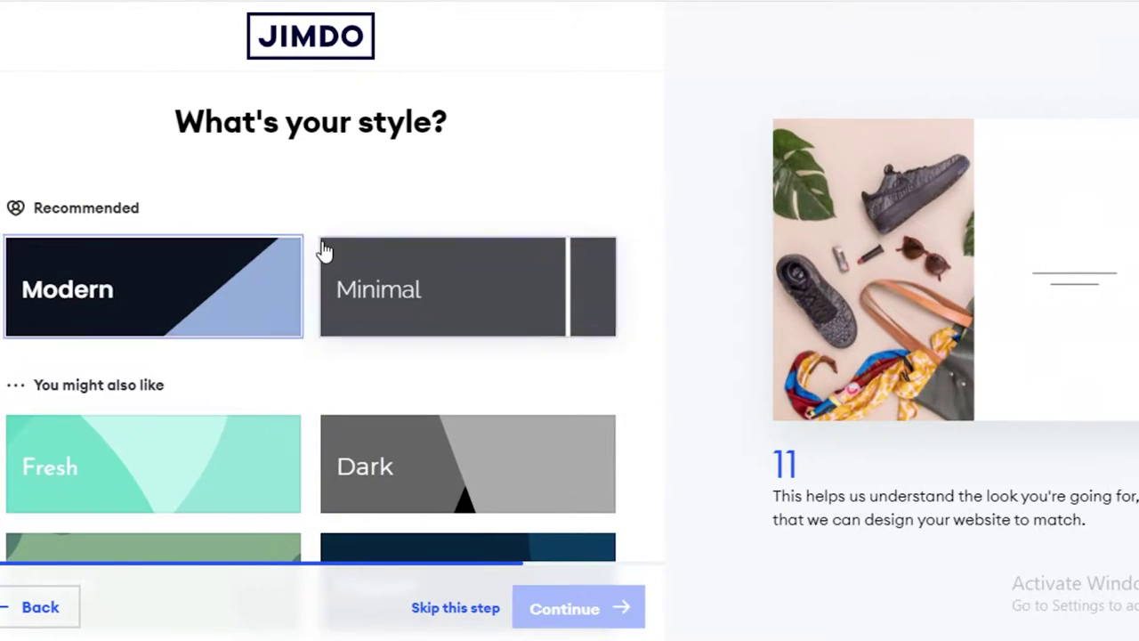
Pick the Elegant style for the site
scroll(223, 400, "down", 1)
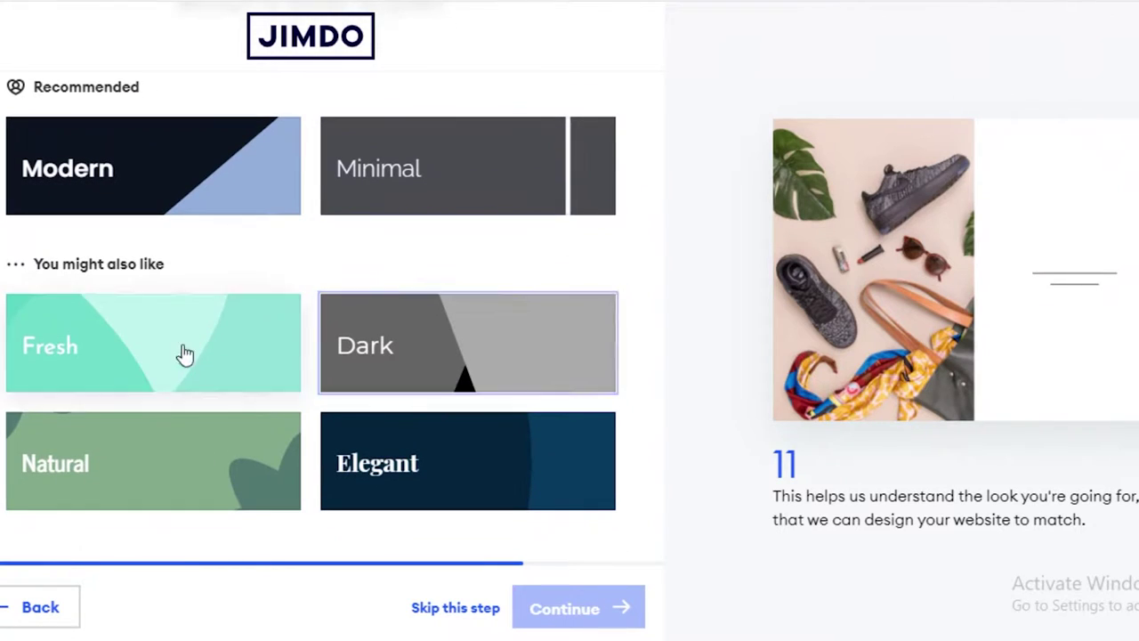
scroll(293, 445, "up", 1)
scroll(222, 325, "down", 3)
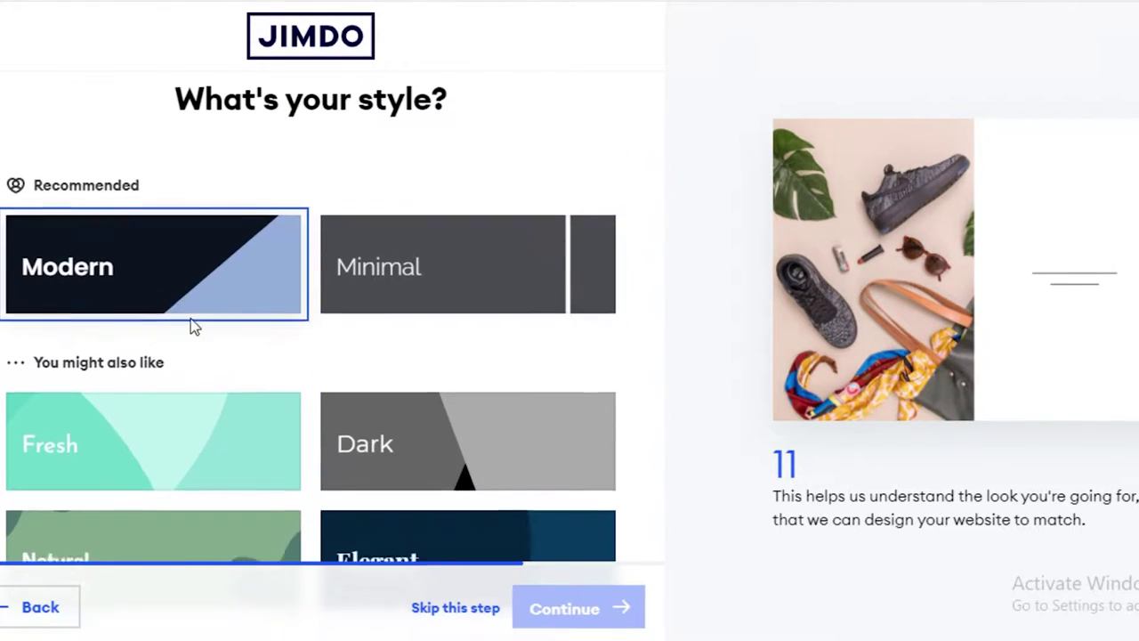
scroll(426, 433, "up", 2)
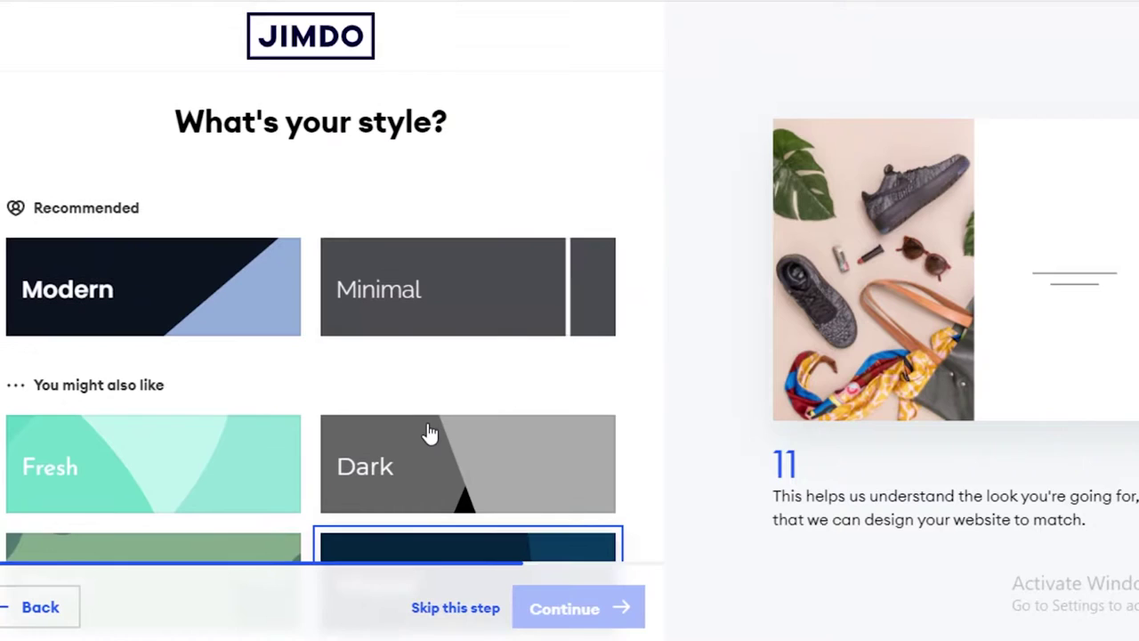
scroll(430, 308, "down", 2)
left_click(466, 437)
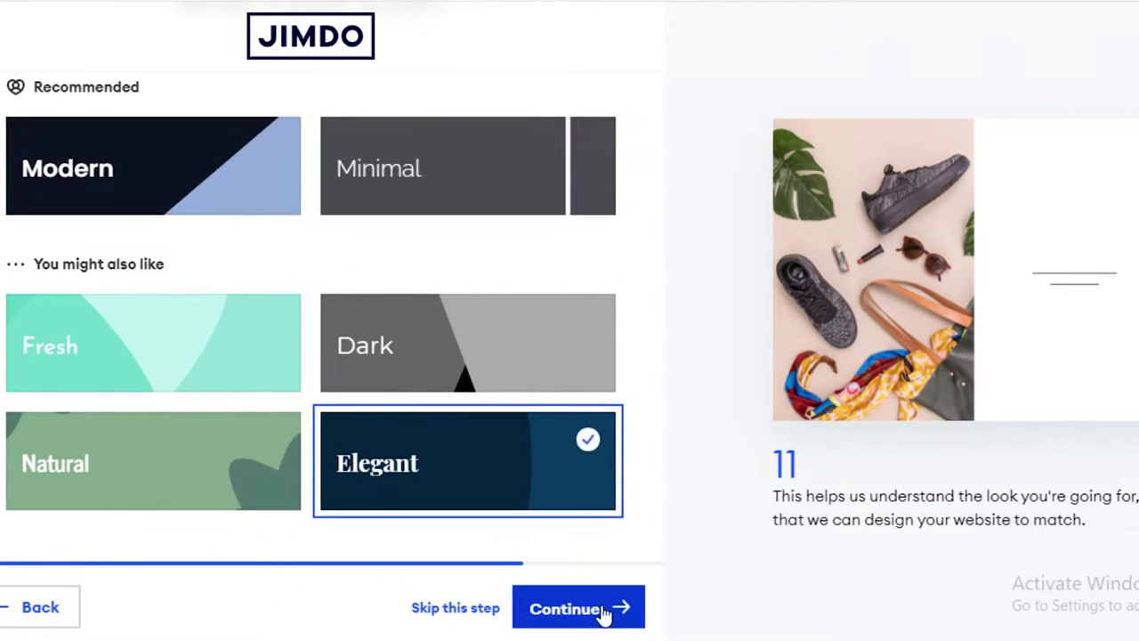
Choose the maroon-and-grey Recommended colour palette and continue
scroll(34, 391, "down", 1)
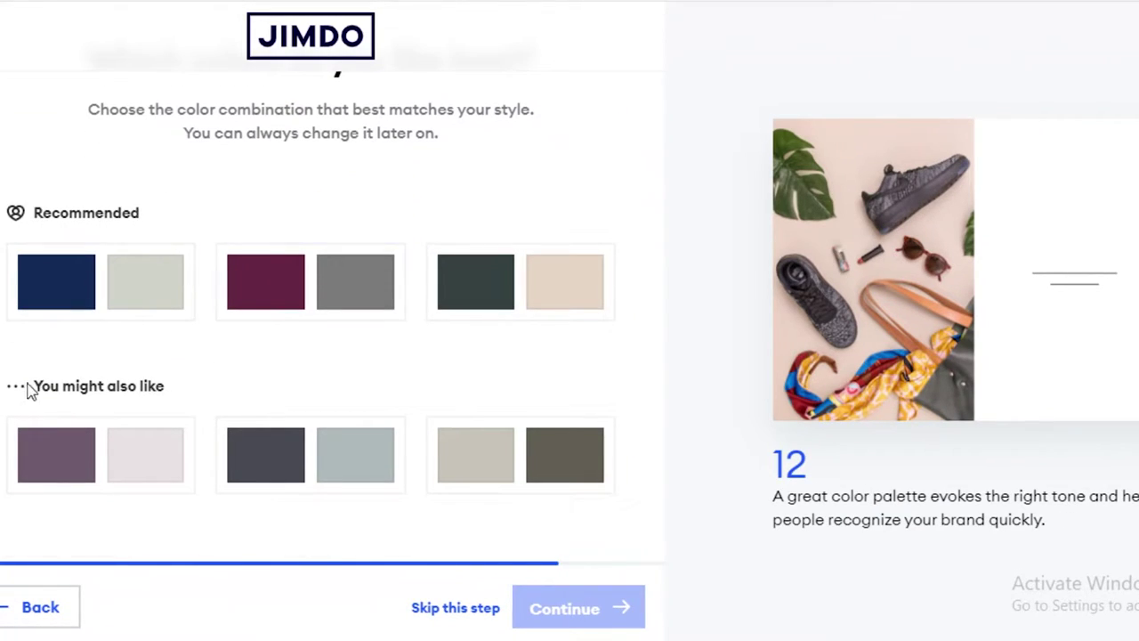
scroll(206, 231, "up", 1)
scroll(178, 432, "down", 1)
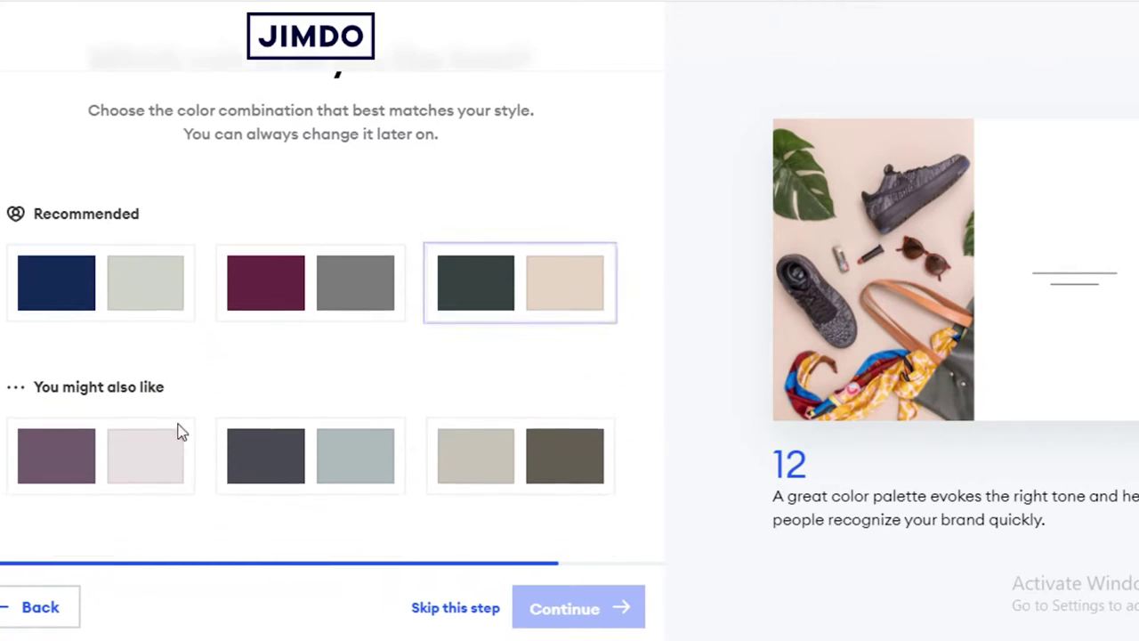
left_click(384, 275)
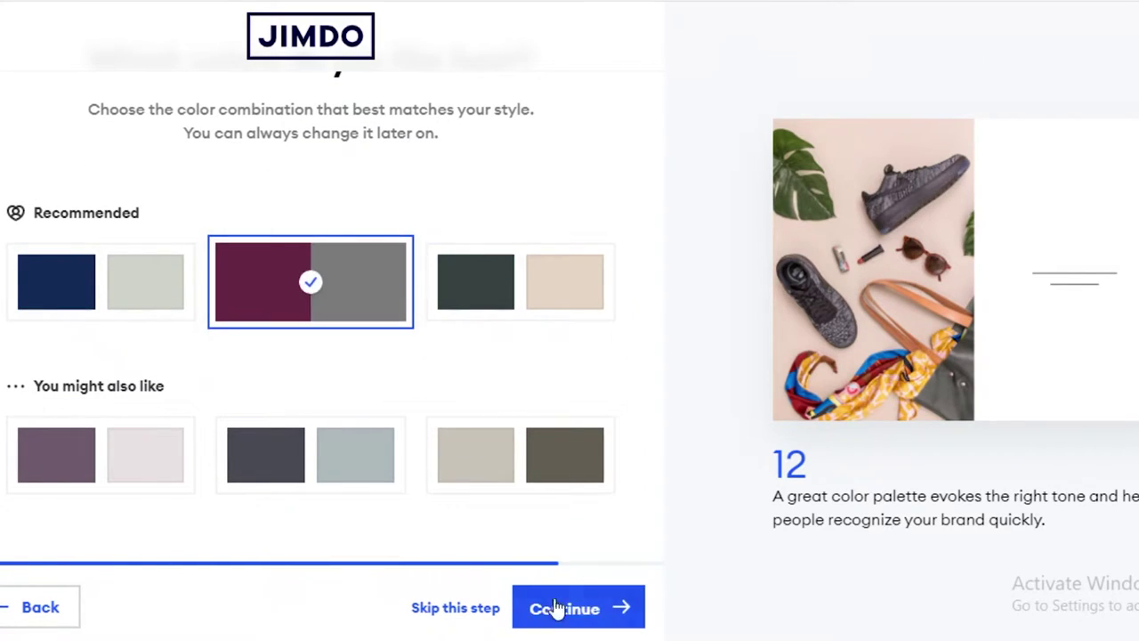
left_click(565, 607)
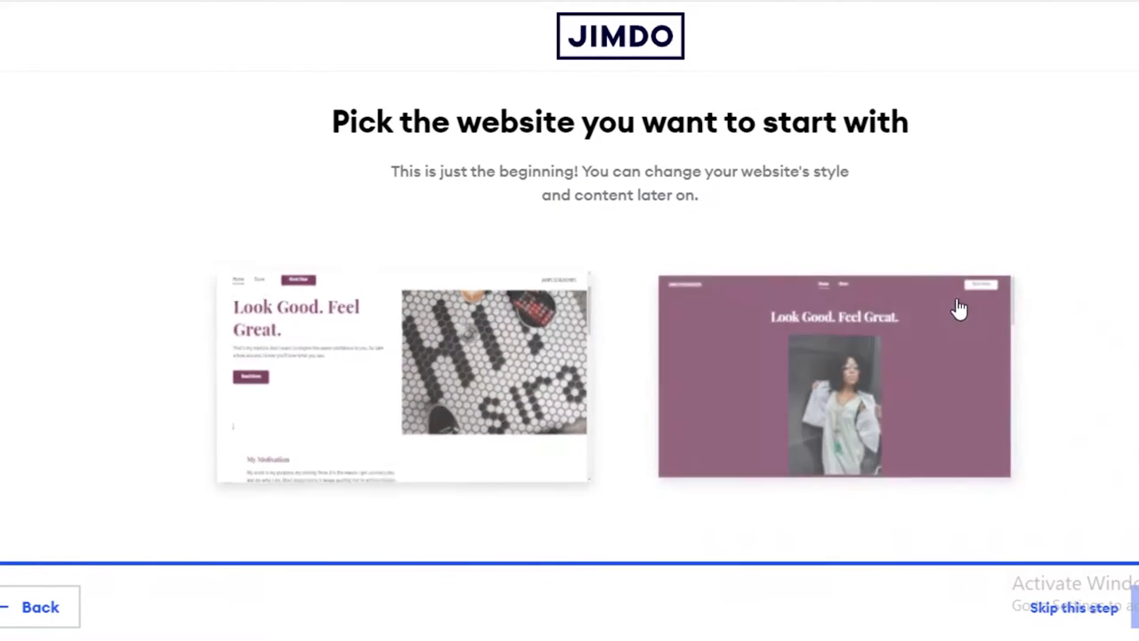
Choose the purple right-hand starting template
left_click(956, 306)
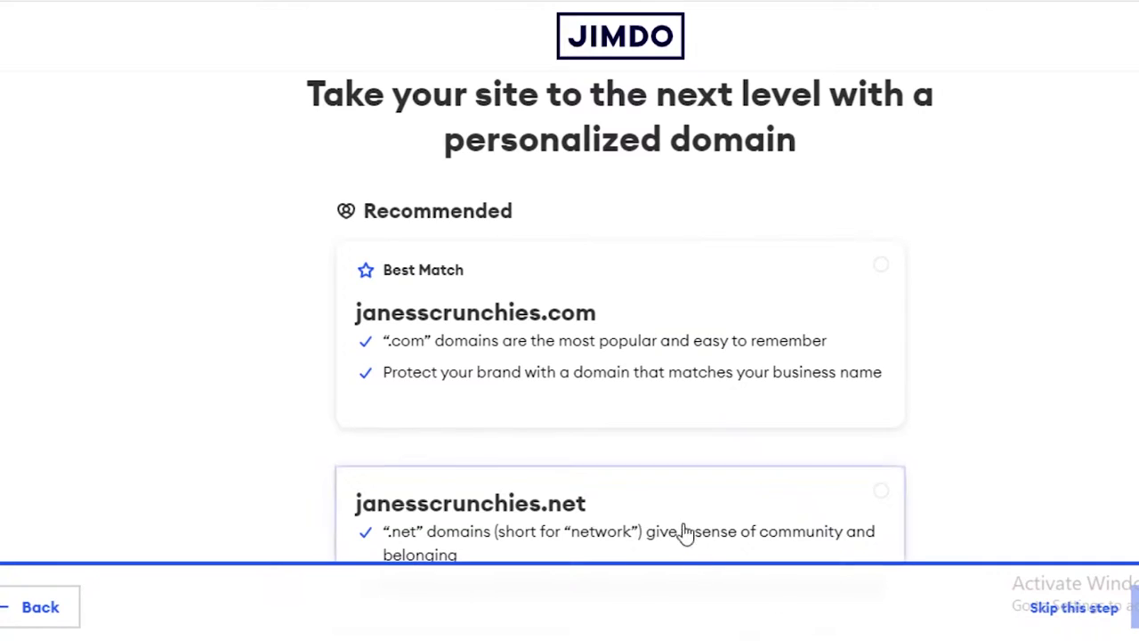
scroll(685, 531, "down", 1)
scroll(821, 460, "up", 1)
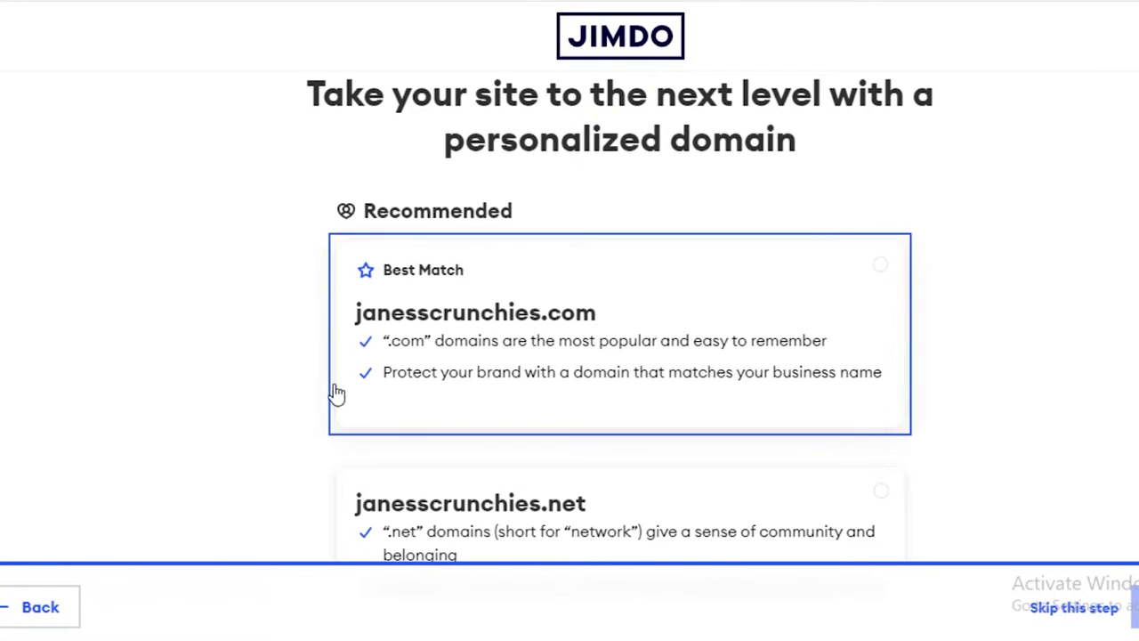
scroll(468, 311, "down", 9)
scroll(427, 318, "down", 3)
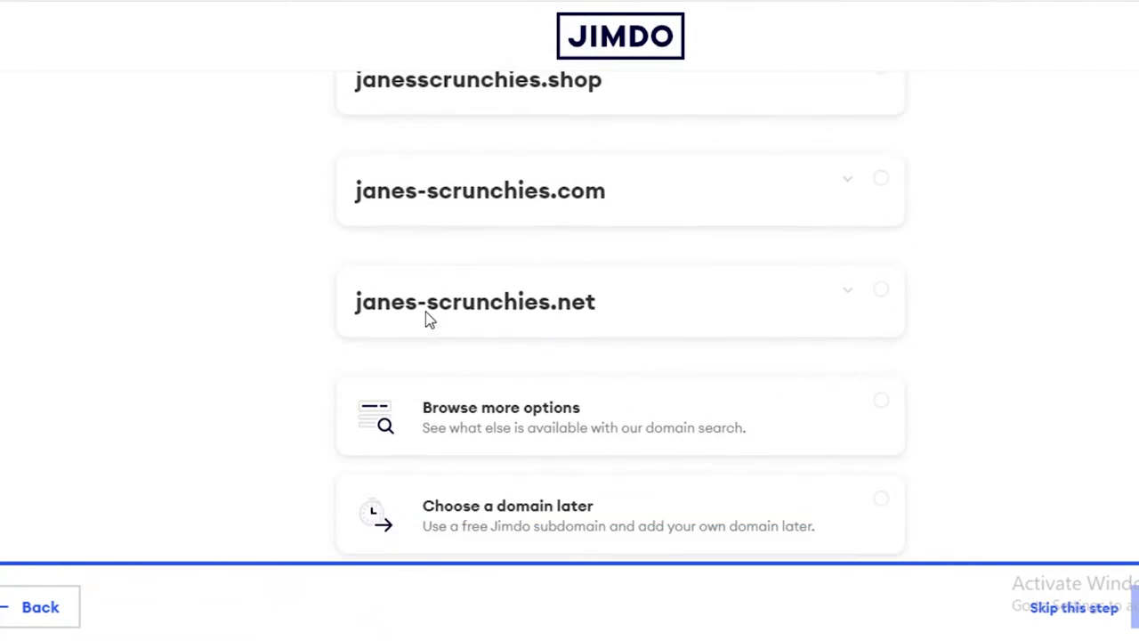
scroll(448, 326, "up", 12)
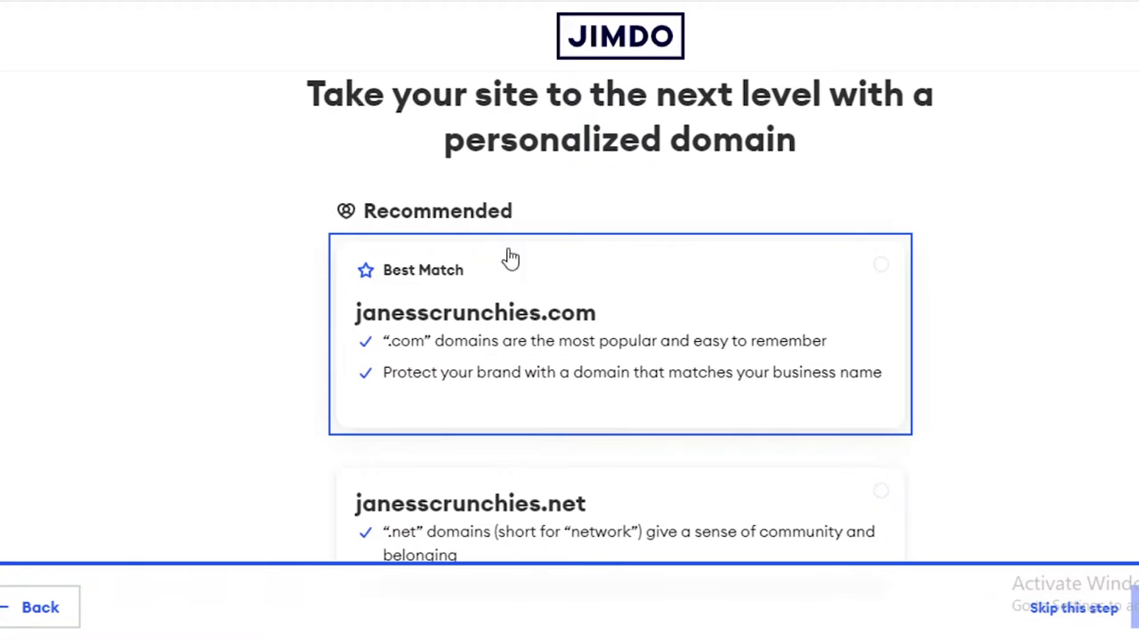
Select the janesscrunchies.com domain and continue to the plans page
scroll(546, 355, "down", 1)
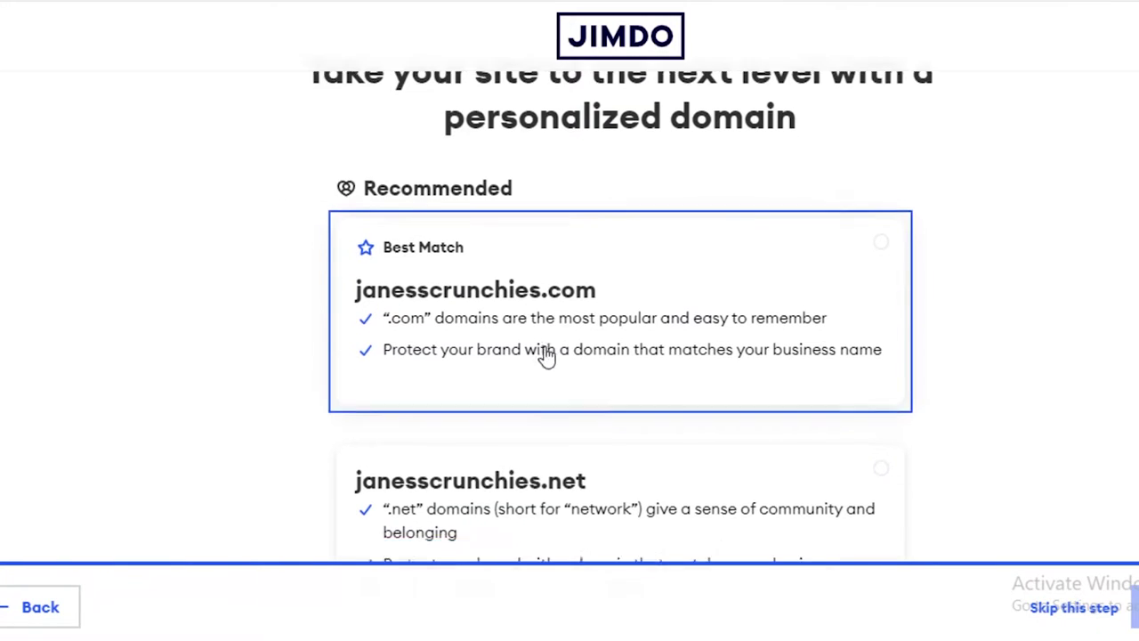
scroll(545, 354, "down", 2)
scroll(464, 204, "up", 1)
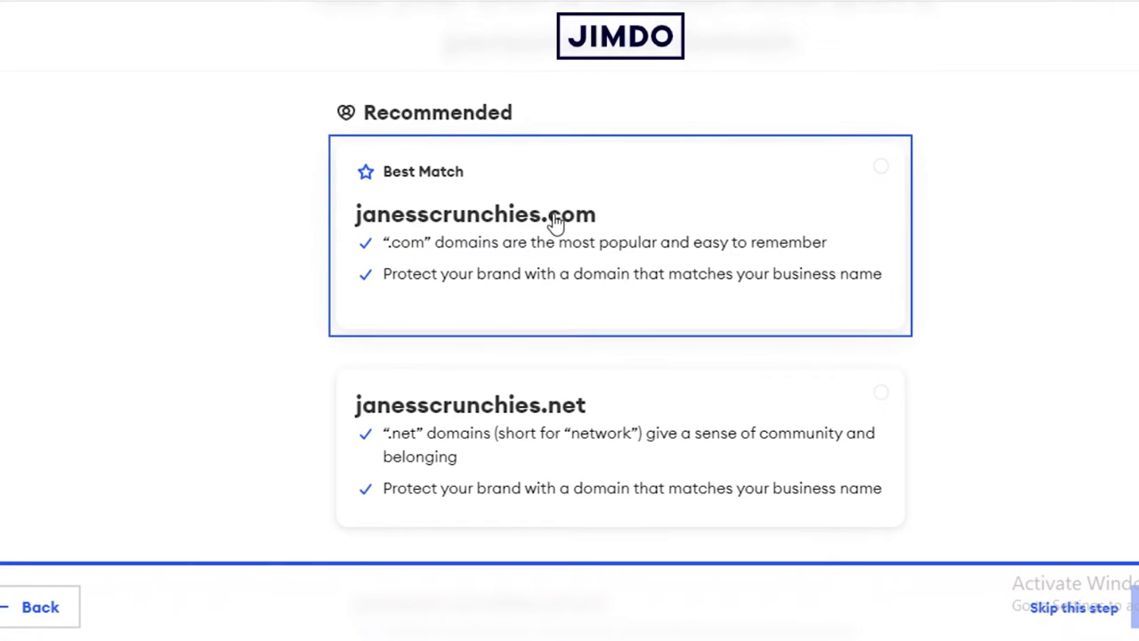
scroll(553, 222, "down", 10)
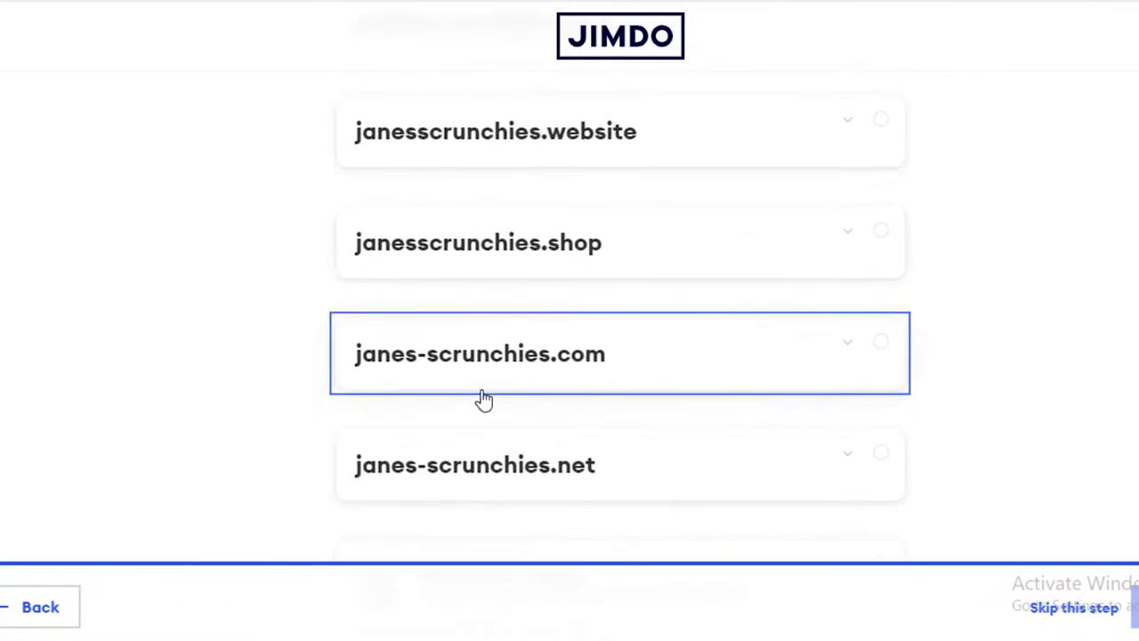
scroll(483, 399, "down", 2)
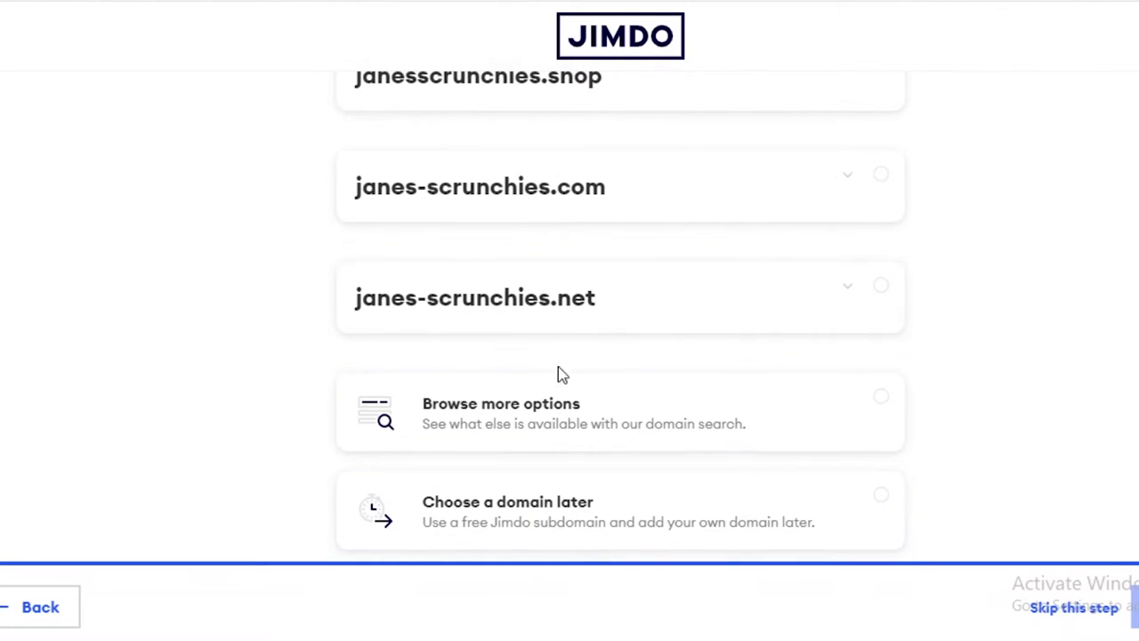
scroll(552, 498, "up", 5)
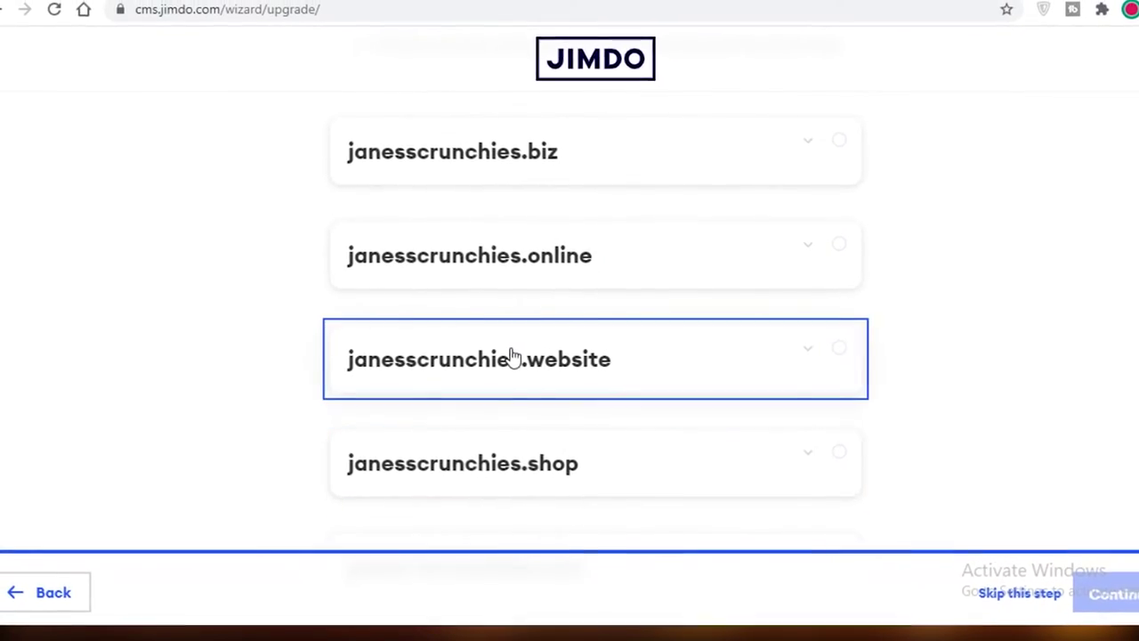
scroll(514, 356, "up", 4)
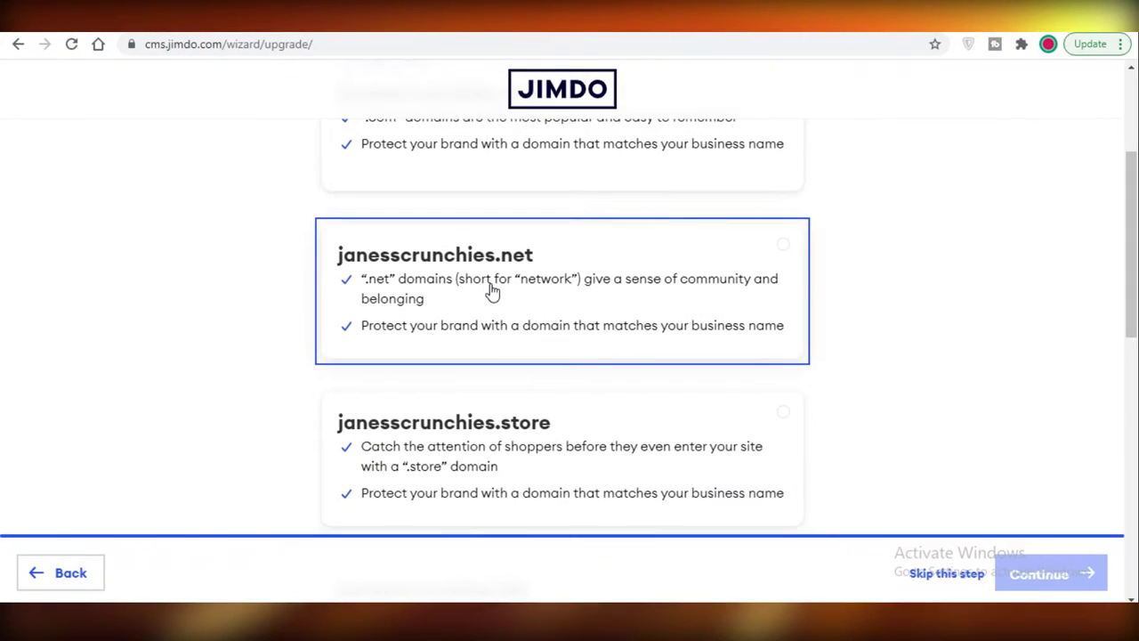
scroll(949, 323, "up", 2)
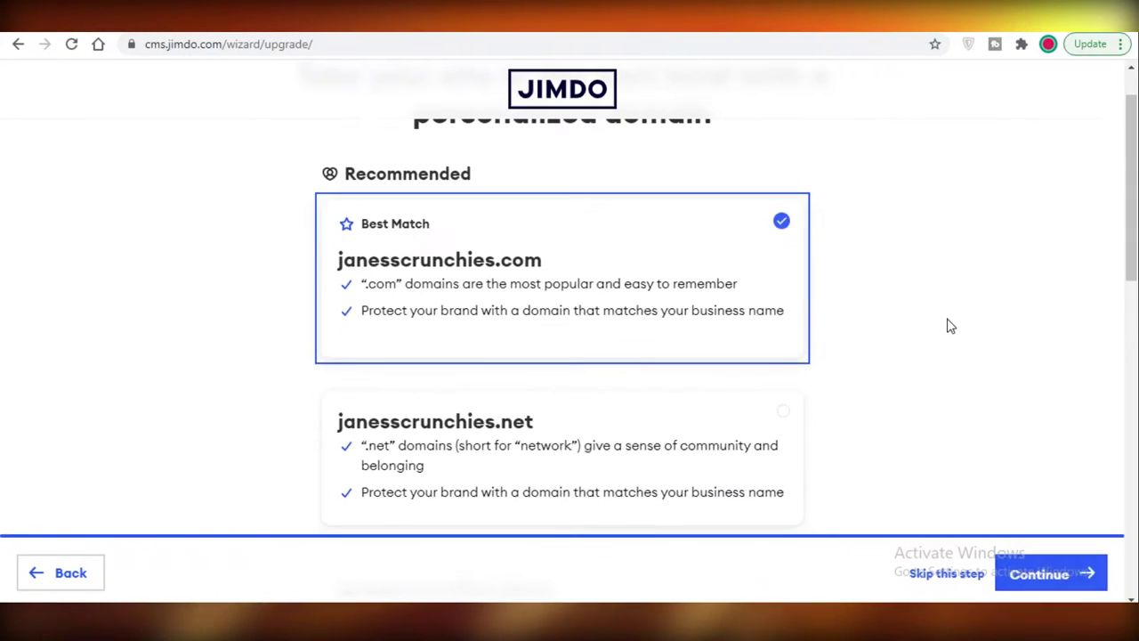
scroll(959, 372, "down", 1)
left_click(1049, 577)
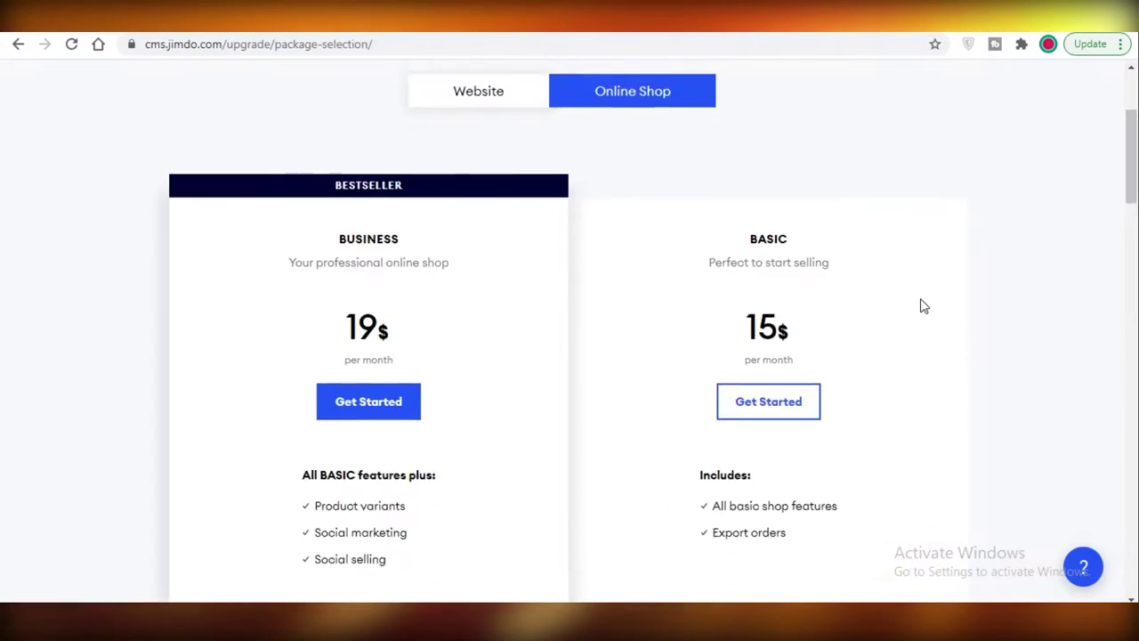
Show the Website plans and stay on the free PLAY plan without a custom domain
scroll(516, 343, "up", 3)
left_click(518, 326)
scroll(725, 484, "down", 3)
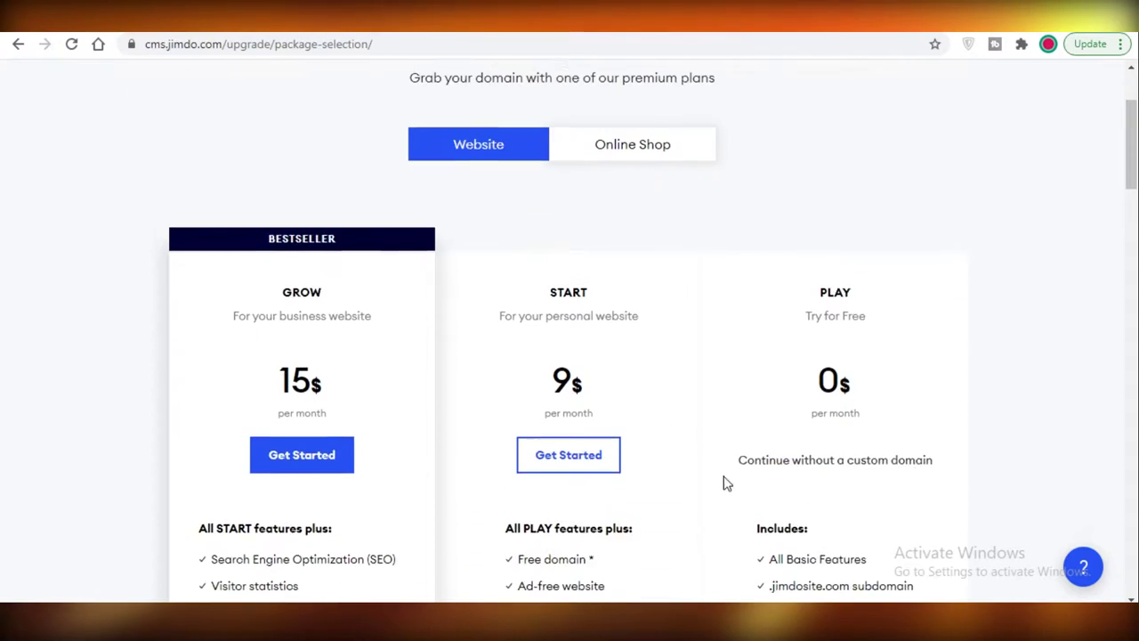
left_click(817, 372)
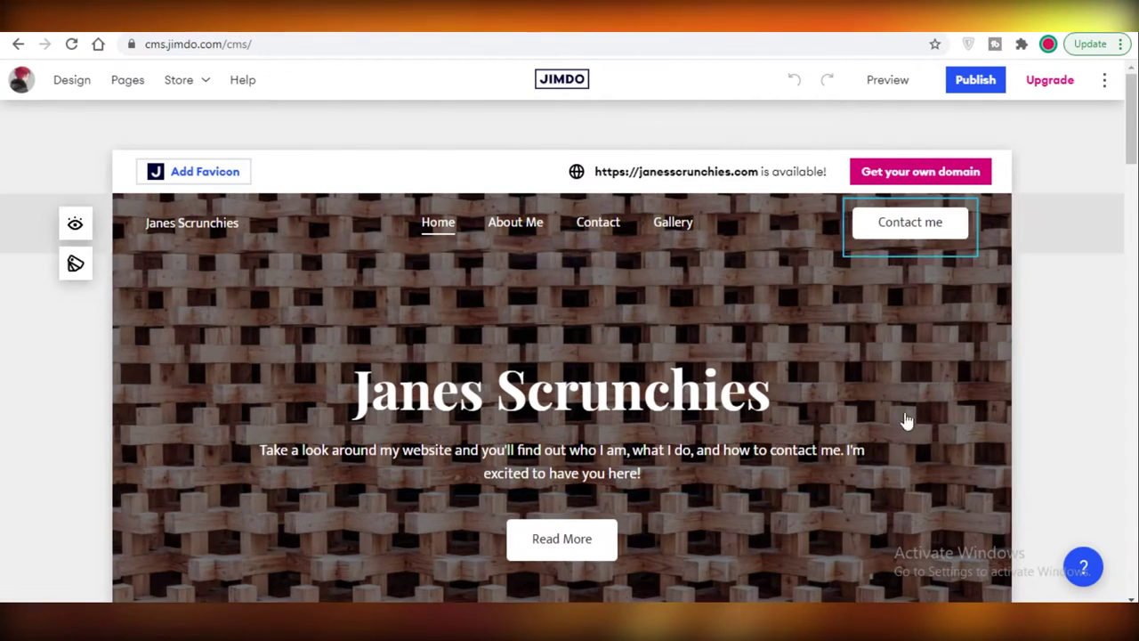
Look over the homepage and start editing the Janes Scrunchies hero title text
scroll(452, 536, "down", 4)
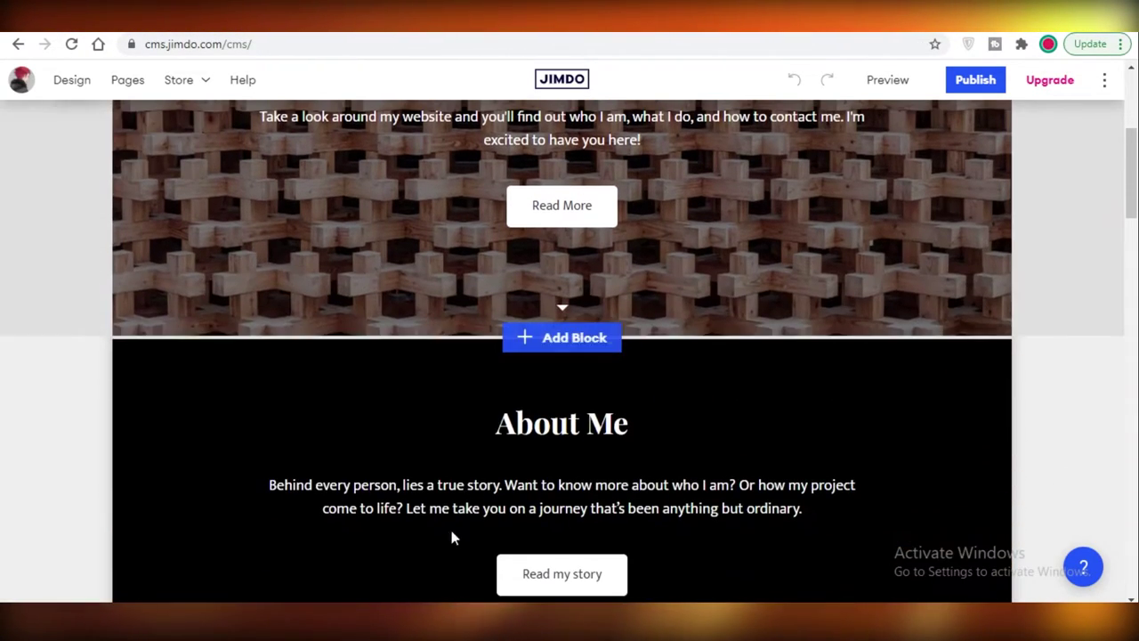
scroll(150, 377, "down", 2)
scroll(491, 377, "up", 6)
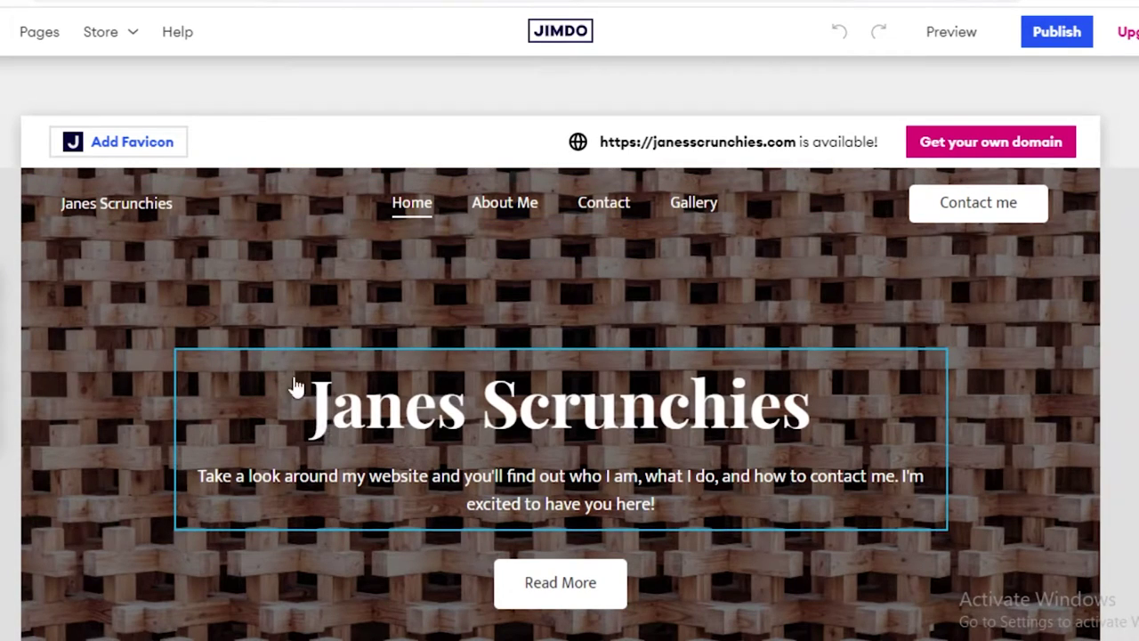
left_click(375, 400)
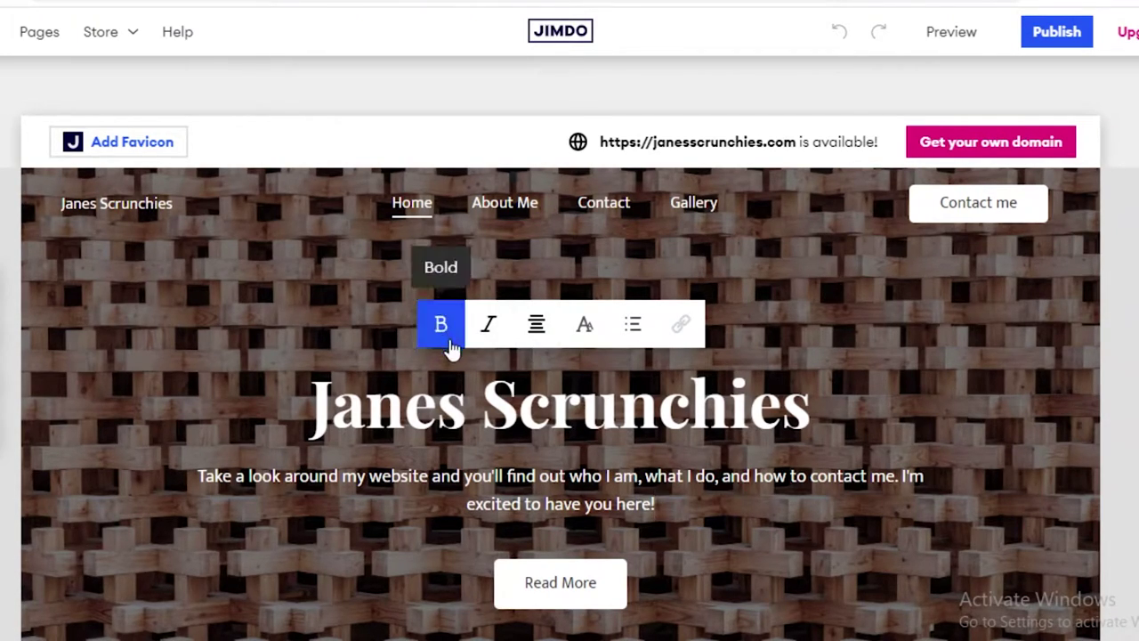
Left-align the Janes Scrunchies heading and intro text, leaving it unbolded
left_click_drag(623, 475, 480, 441)
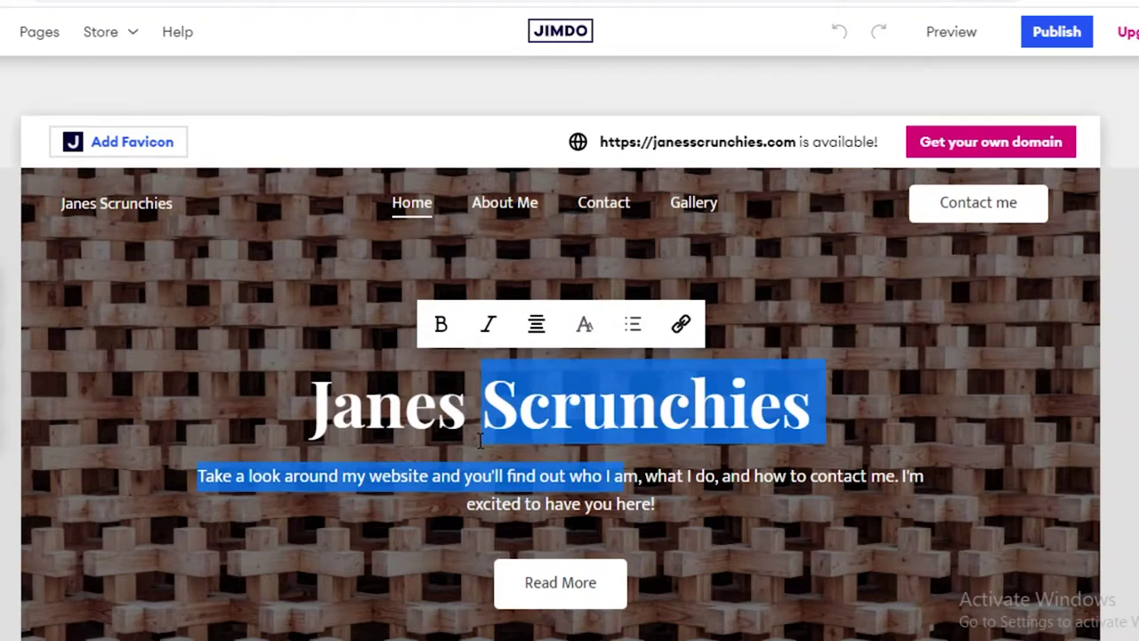
left_click(461, 323)
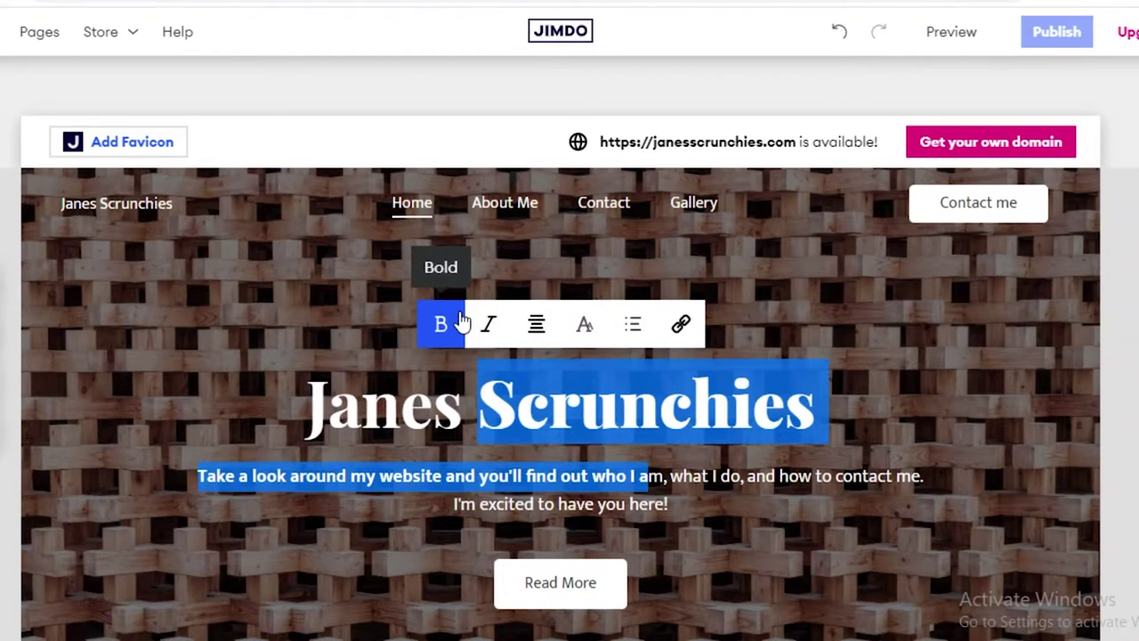
left_click(462, 323)
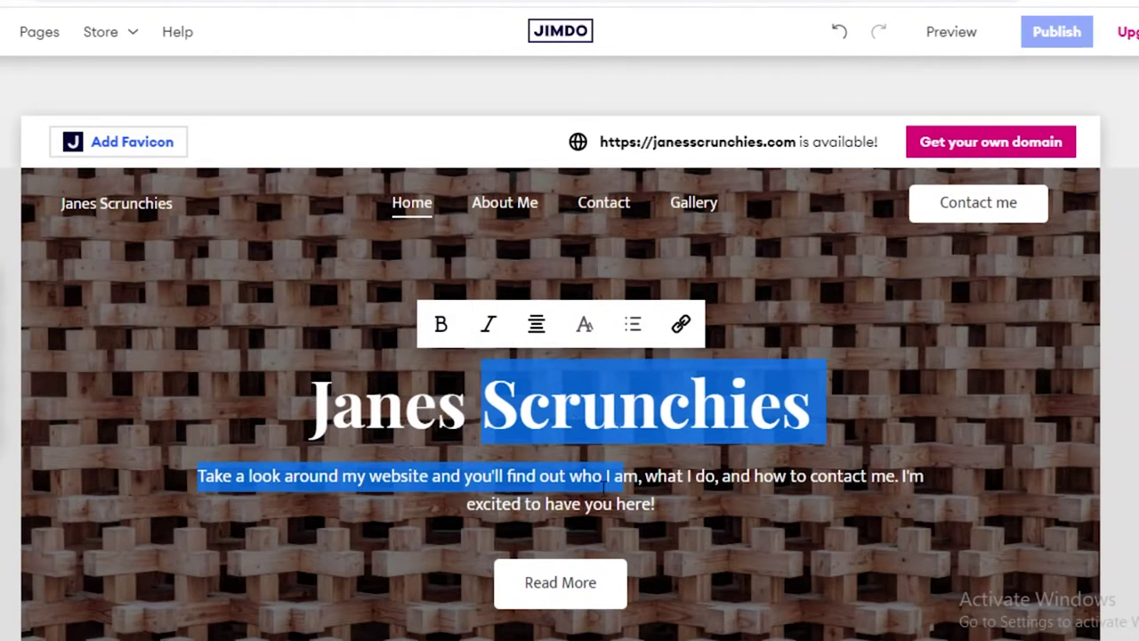
left_click(539, 327)
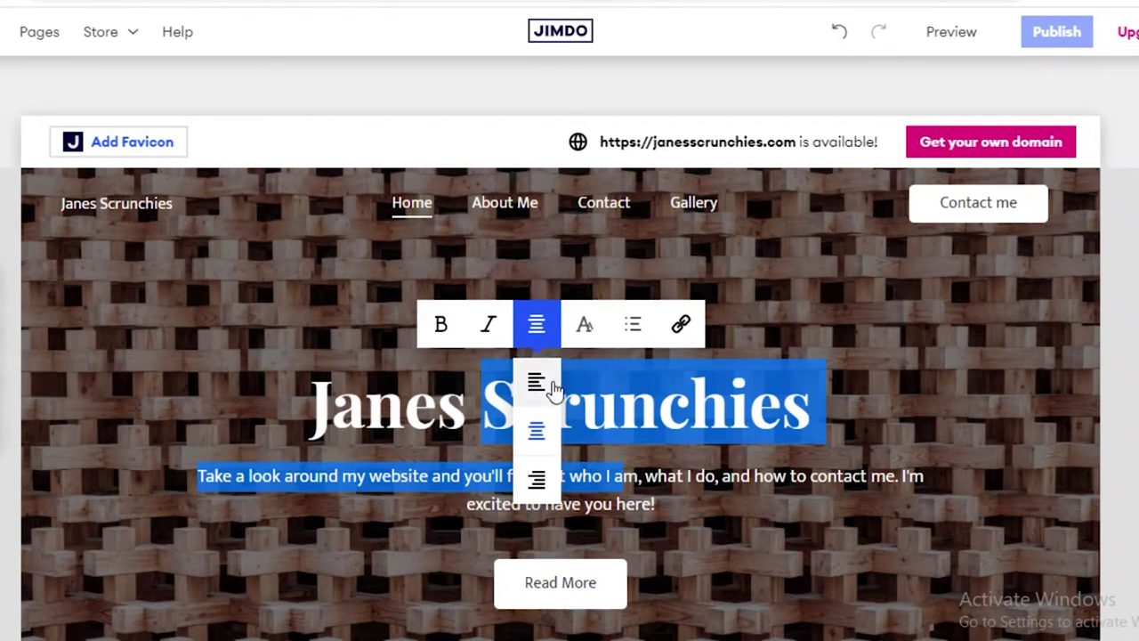
left_click(536, 383)
left_click(537, 326)
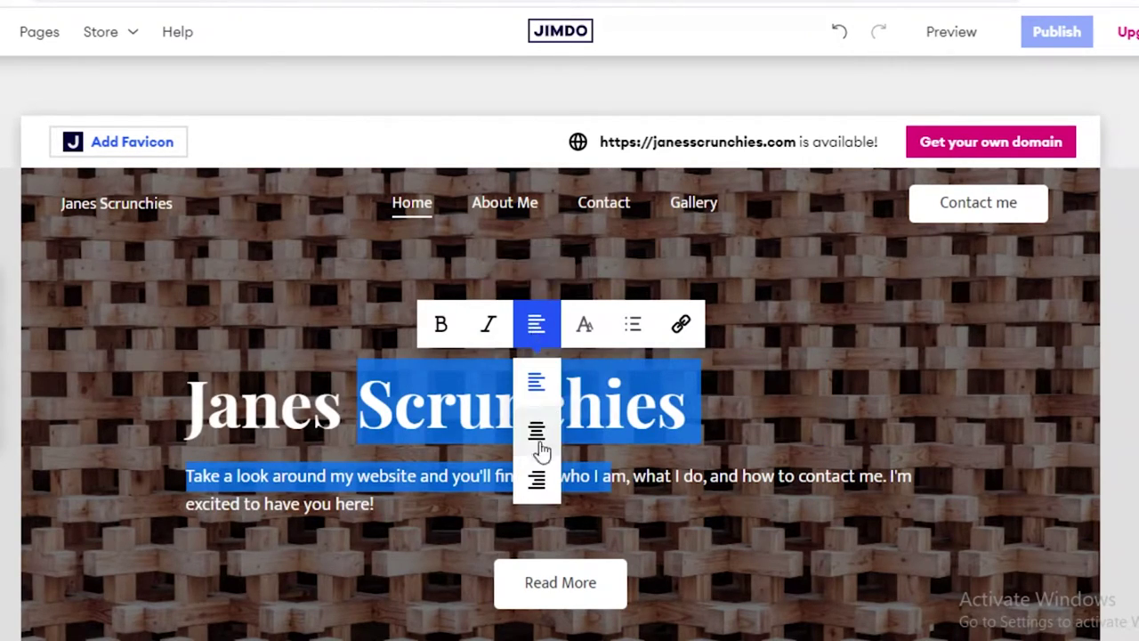
left_click(538, 482)
left_click(539, 326)
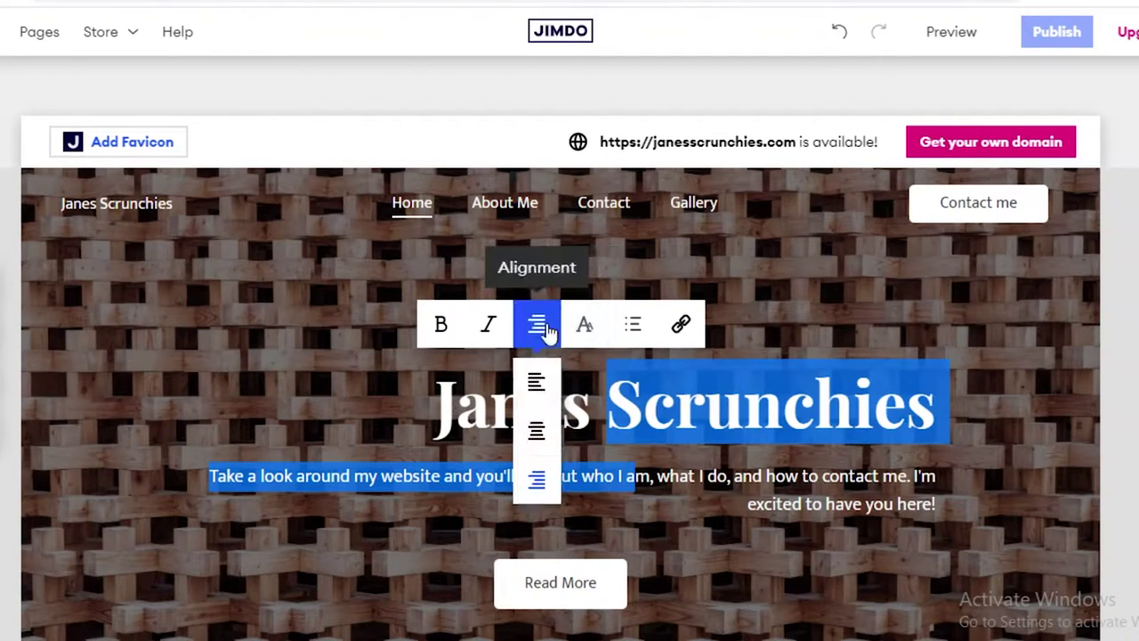
left_click(536, 381)
Check the text style choices without changing them, then deselect the text
left_click(534, 331)
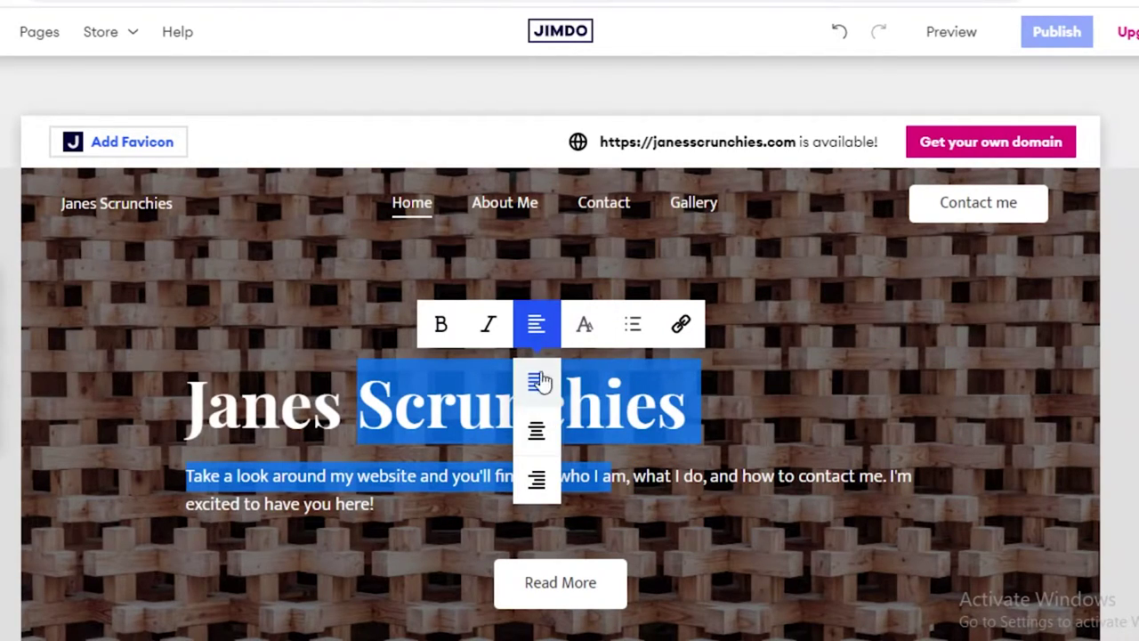
left_click(602, 328)
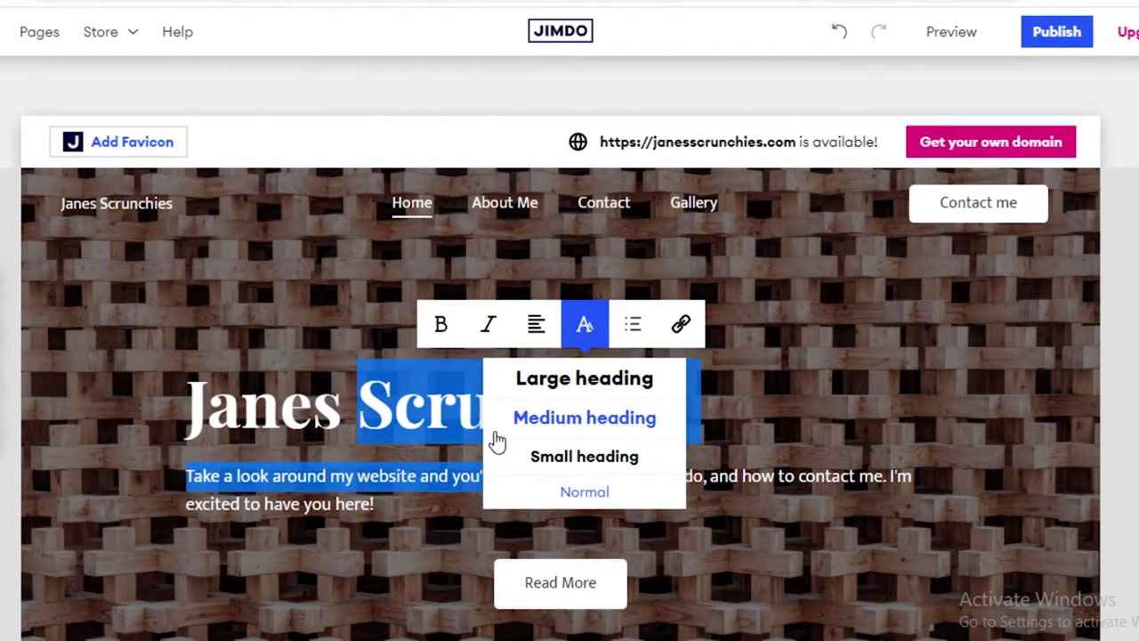
key("Escape")
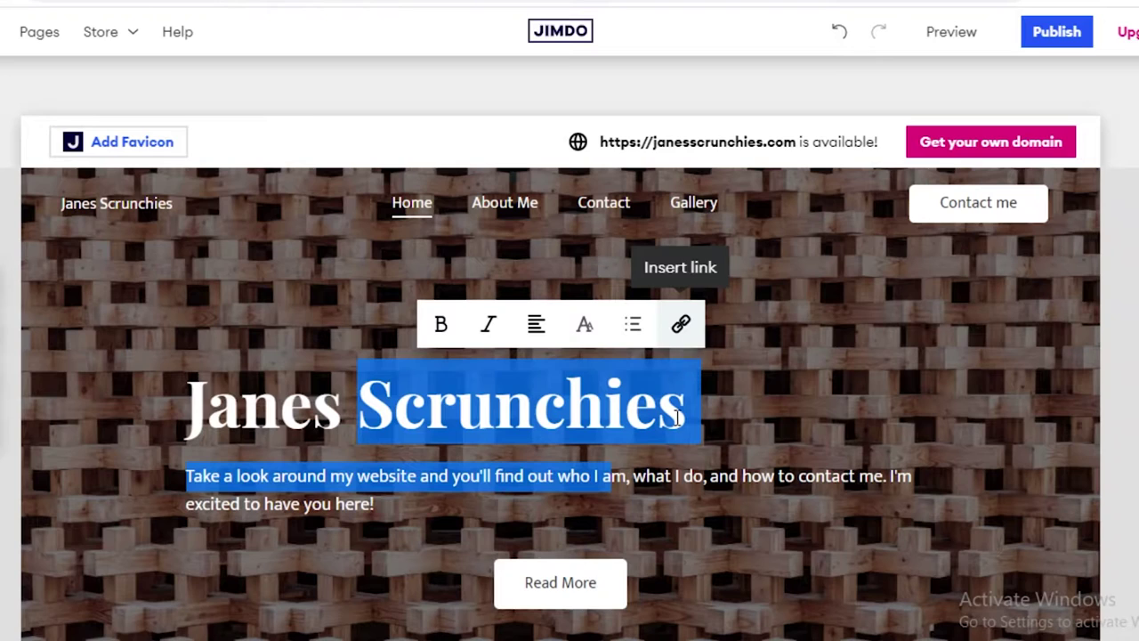
left_click(633, 477)
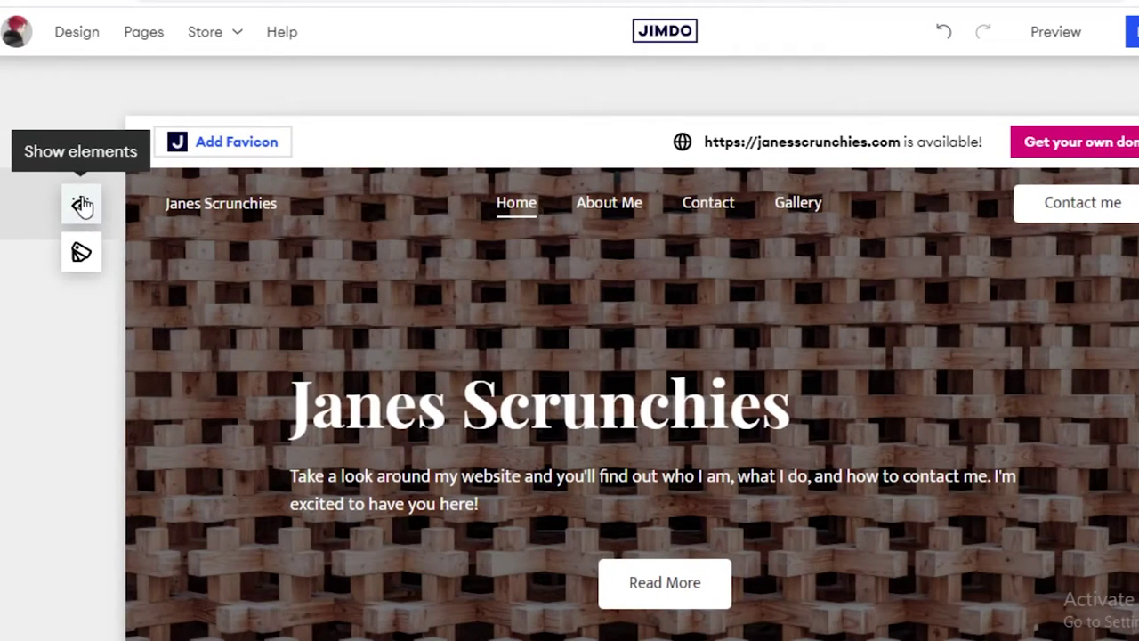
Try the navigation layouts in Block design and return to the first layout
left_click(81, 256)
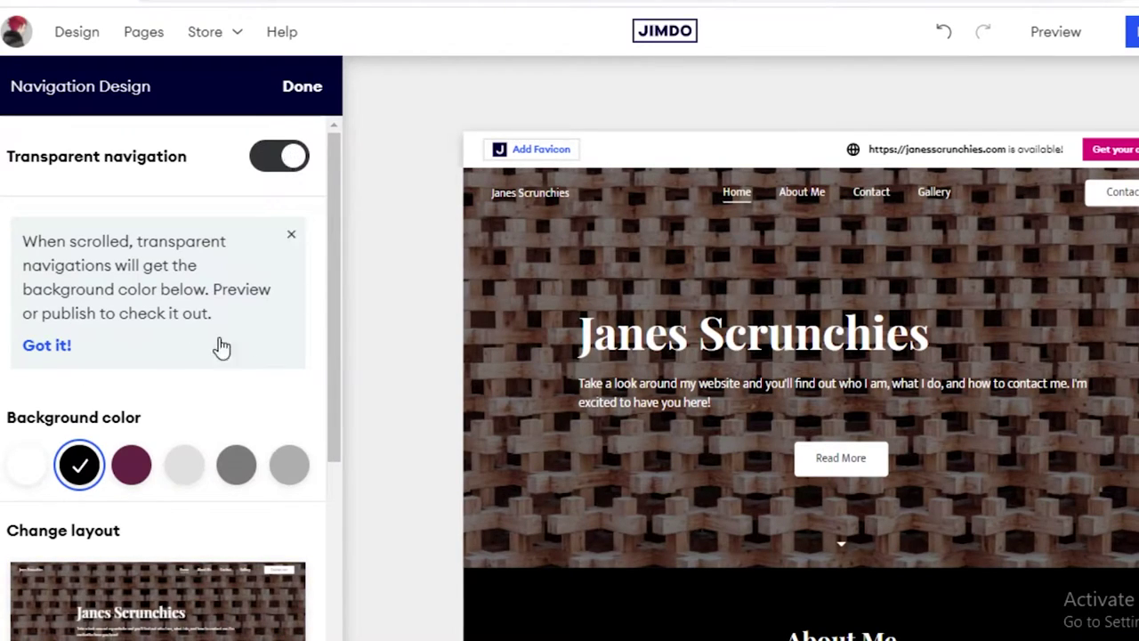
scroll(196, 356, "down", 3)
scroll(97, 471, "up", 1)
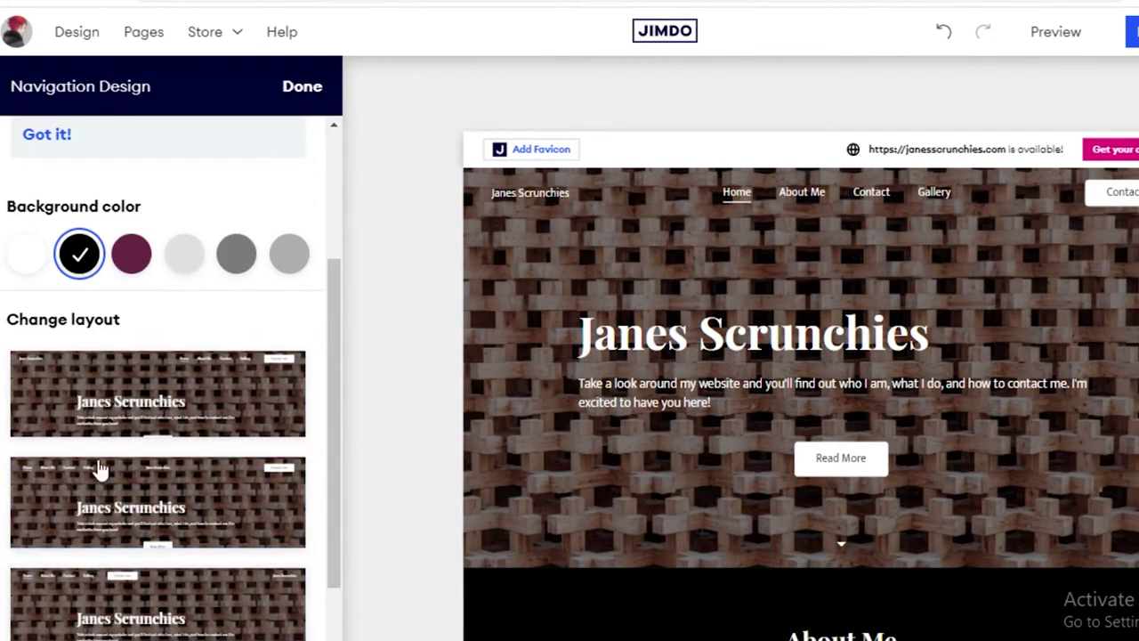
scroll(97, 471, "down", 1)
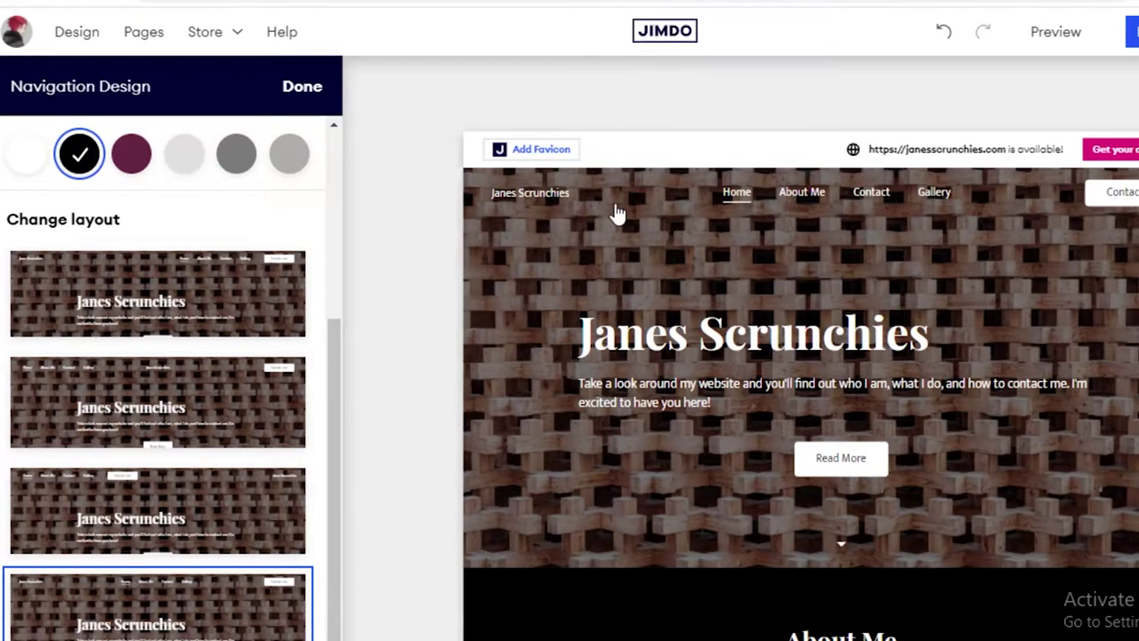
scroll(48, 410, "up", 2)
left_click(105, 519)
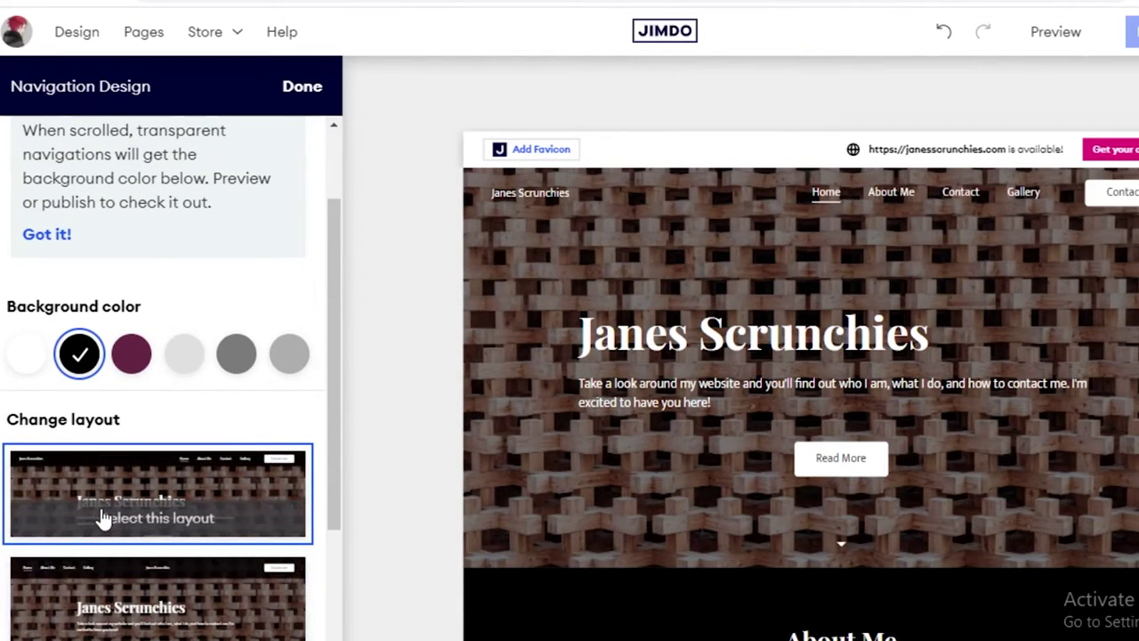
scroll(134, 481, "down", 2)
left_click(158, 414)
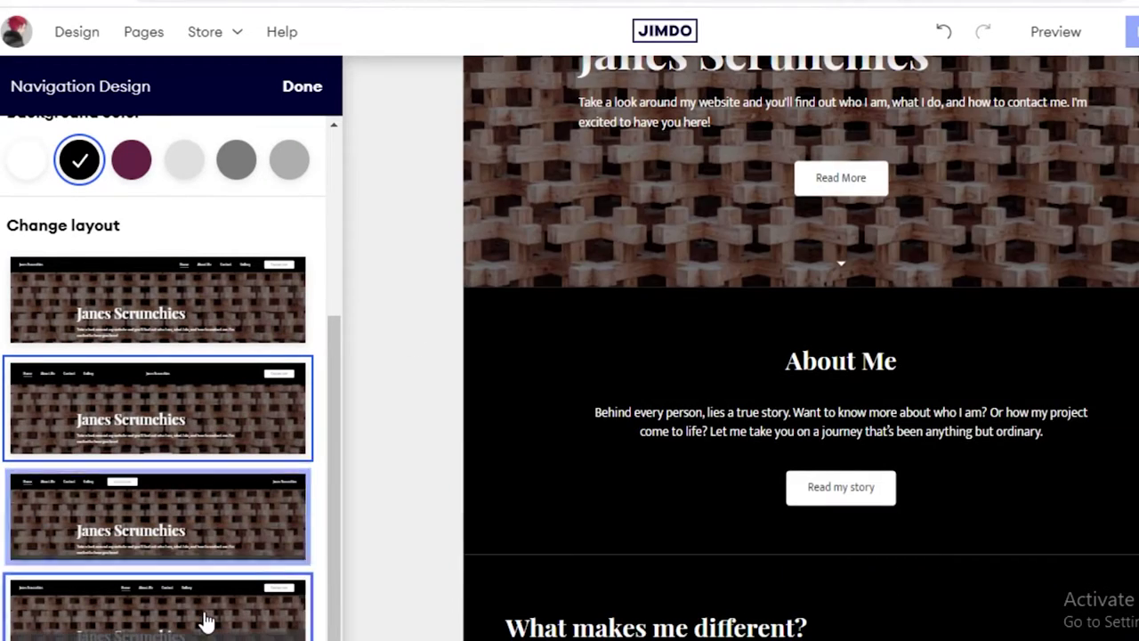
left_click(206, 618)
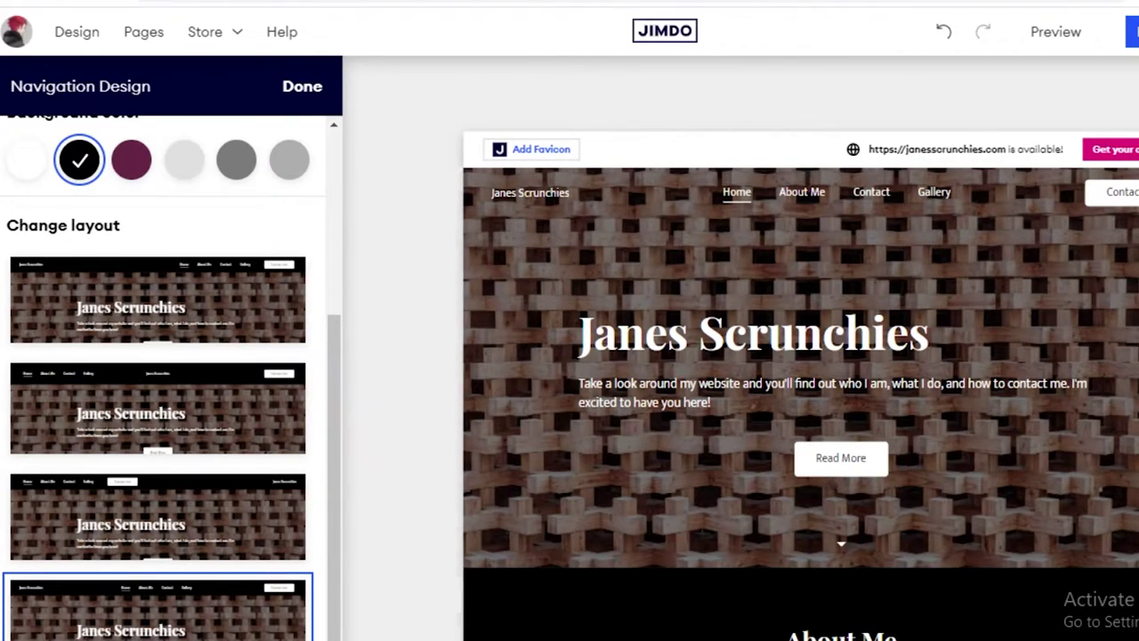
left_click(57, 351)
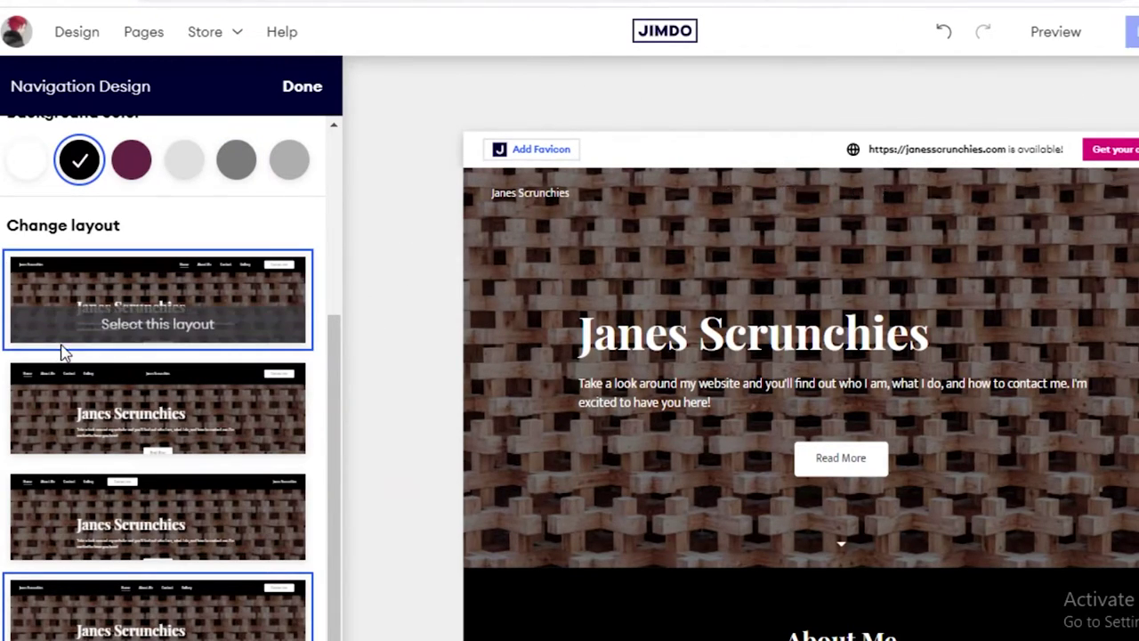
left_click(67, 401)
left_click(110, 282)
Turn off transparent navigation and give the menu bar a black background
scroll(224, 292, "up", 3)
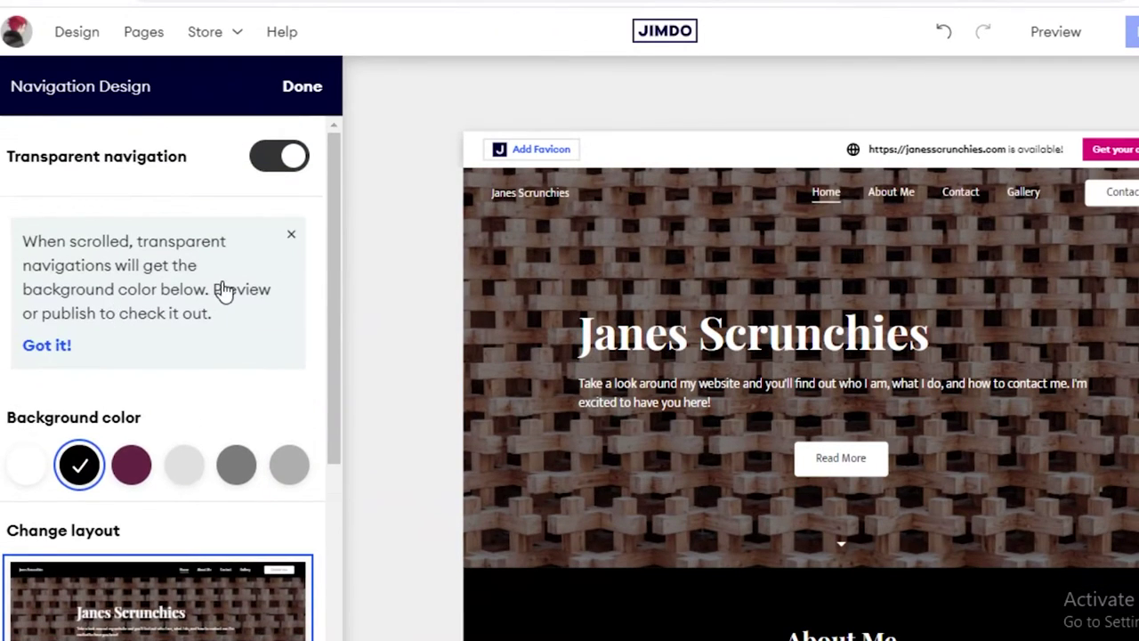
left_click(282, 169)
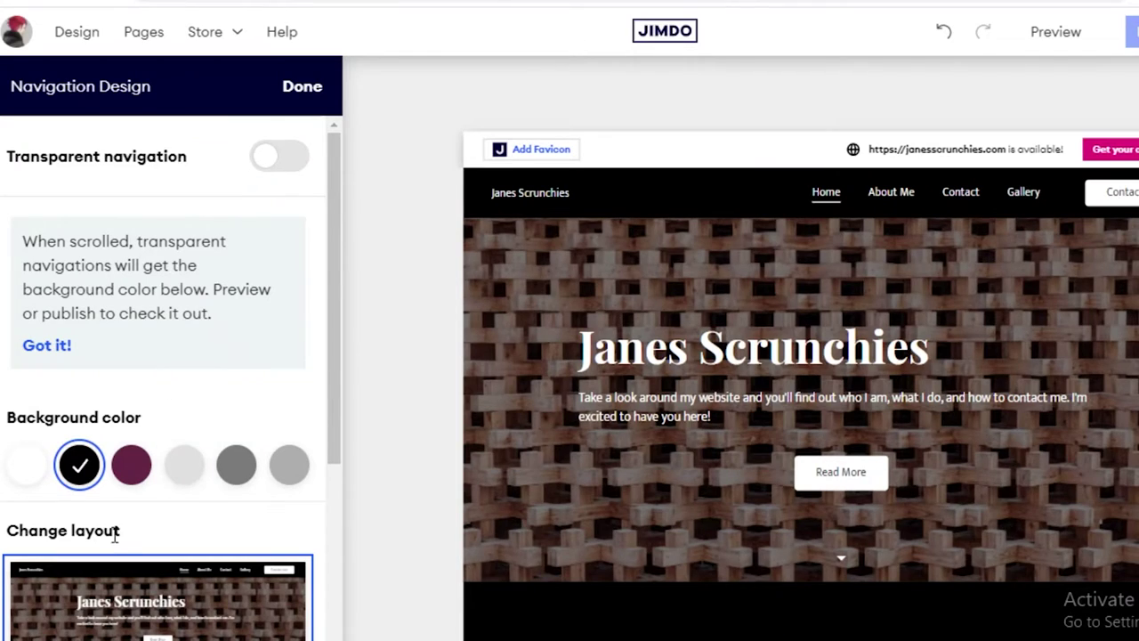
left_click(134, 466)
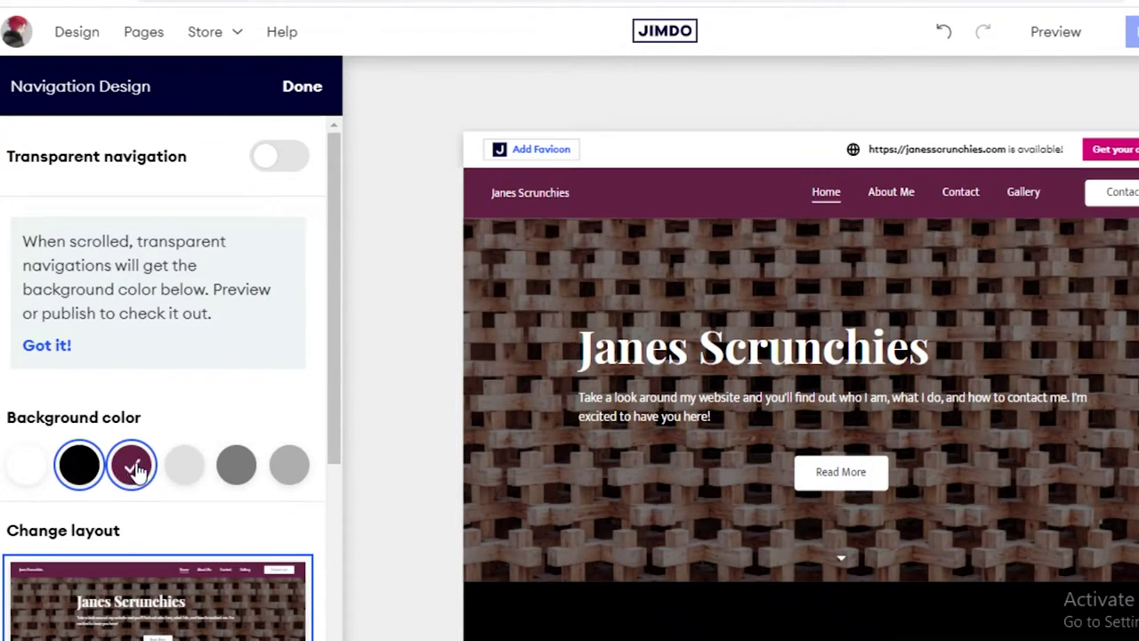
left_click(195, 477)
left_click(238, 468)
left_click(289, 469)
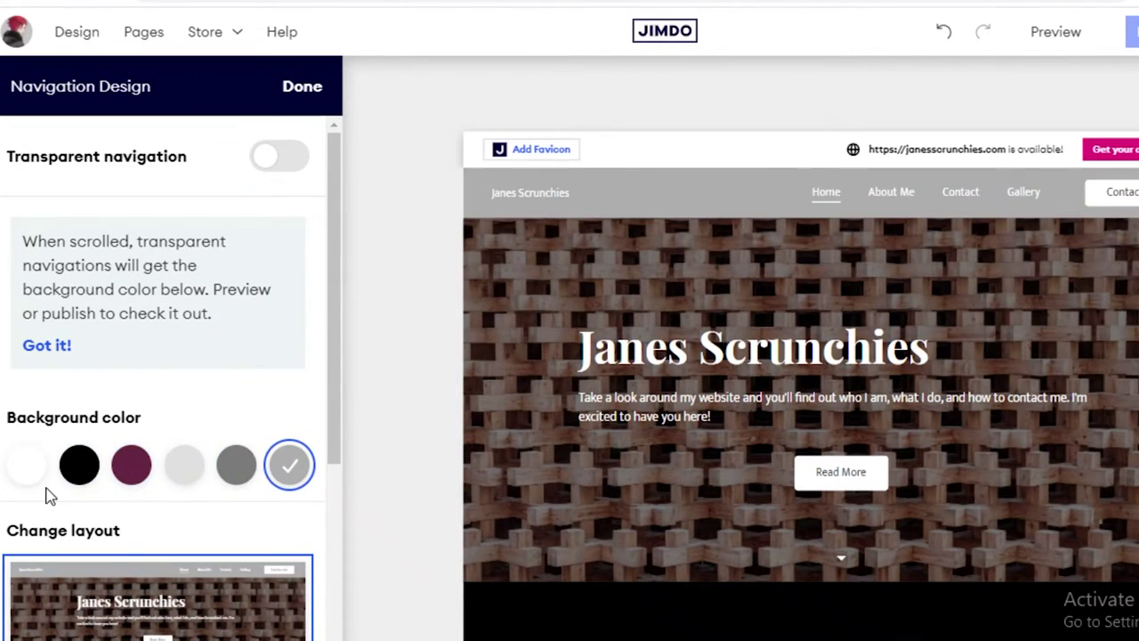
left_click(98, 472)
Preview the other navigation layouts, then close the panel keeping the original layout
scroll(80, 472, "down", 4)
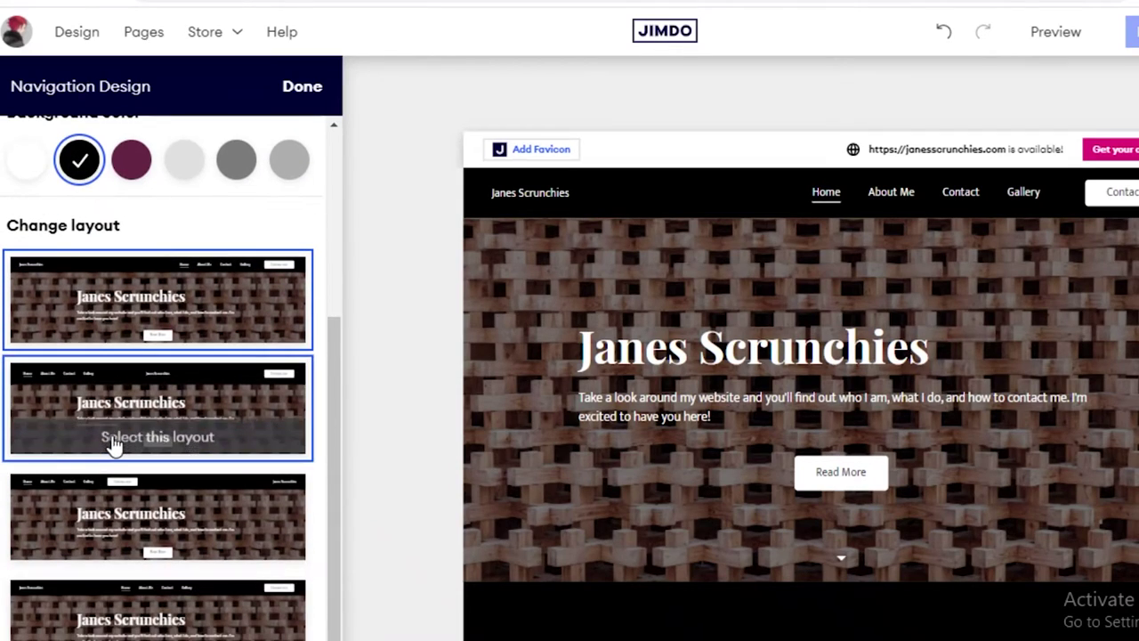
left_click(114, 445)
left_click(127, 506)
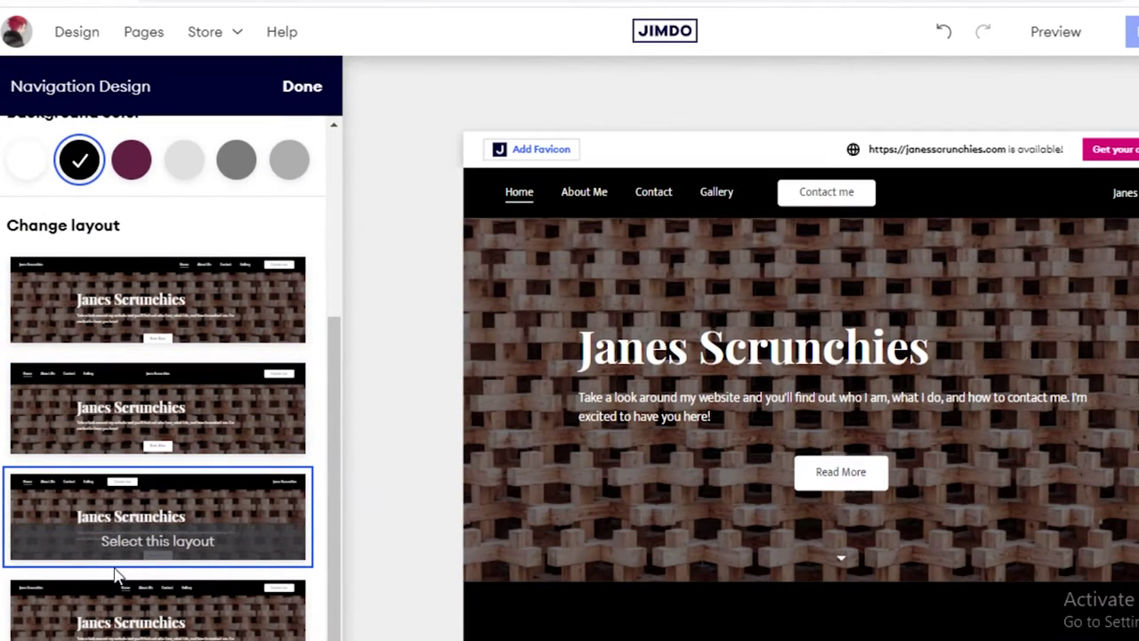
left_click(130, 602)
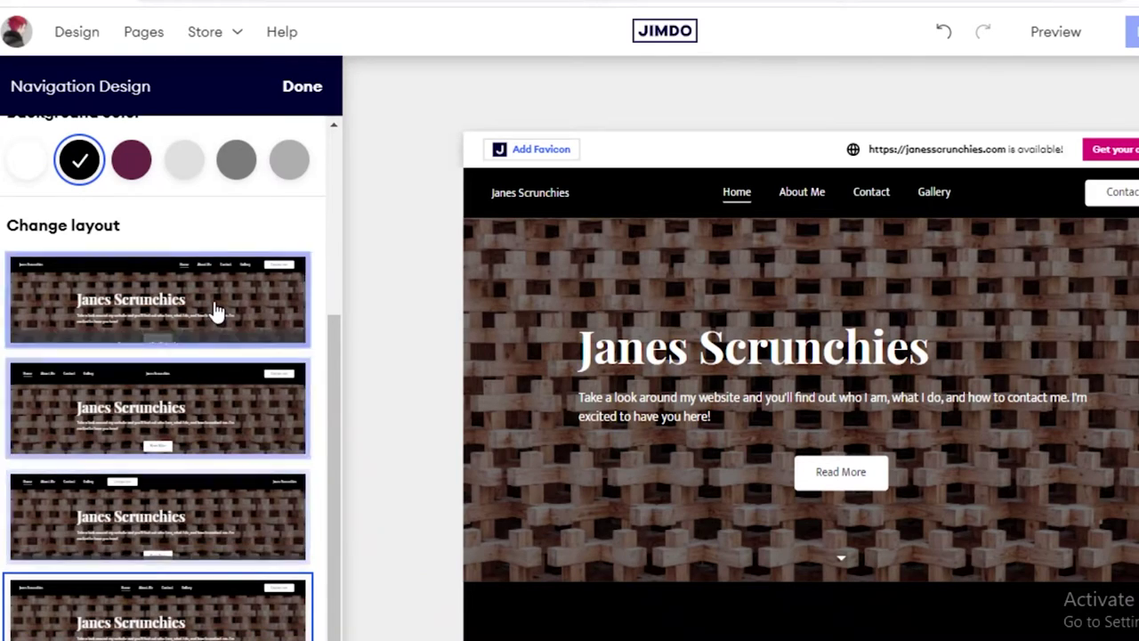
scroll(133, 285, "up", 3)
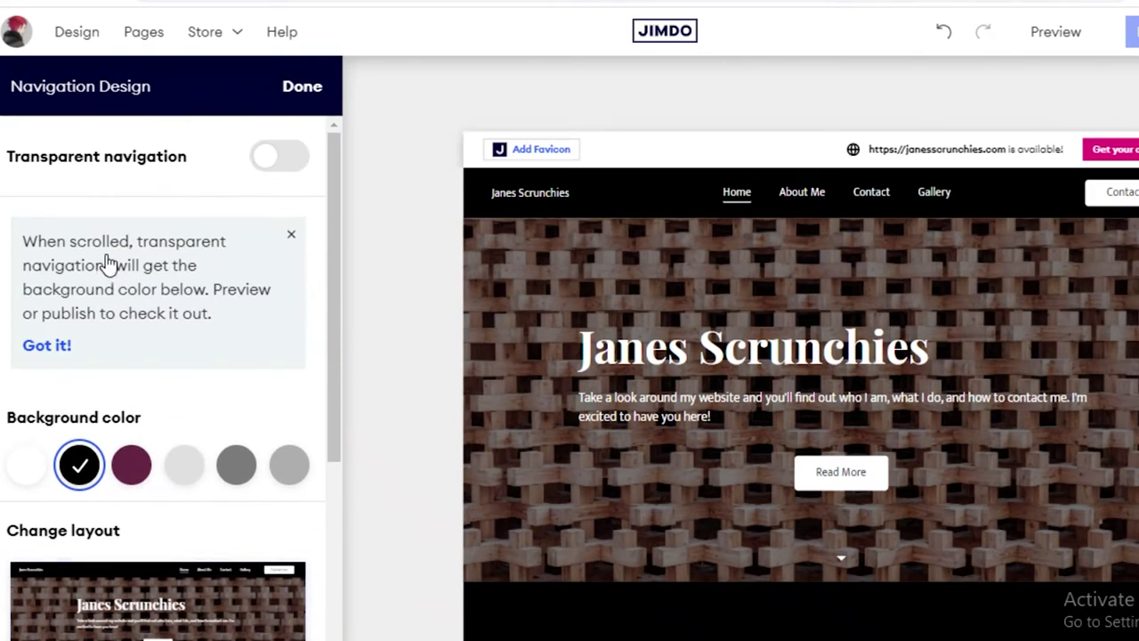
left_click(299, 87)
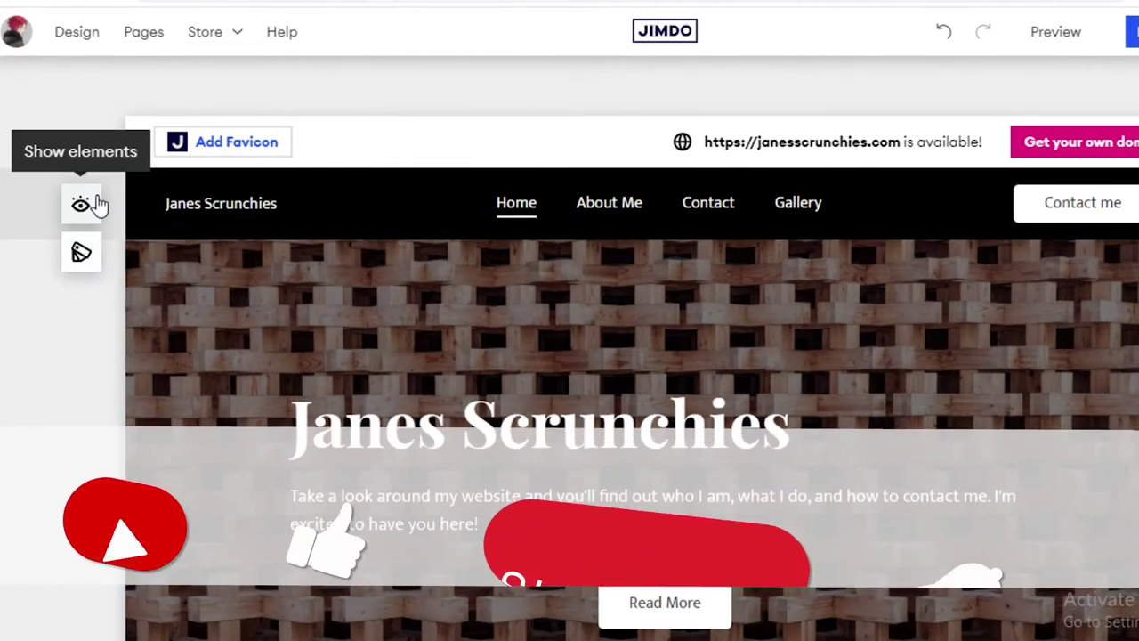
left_click(98, 204)
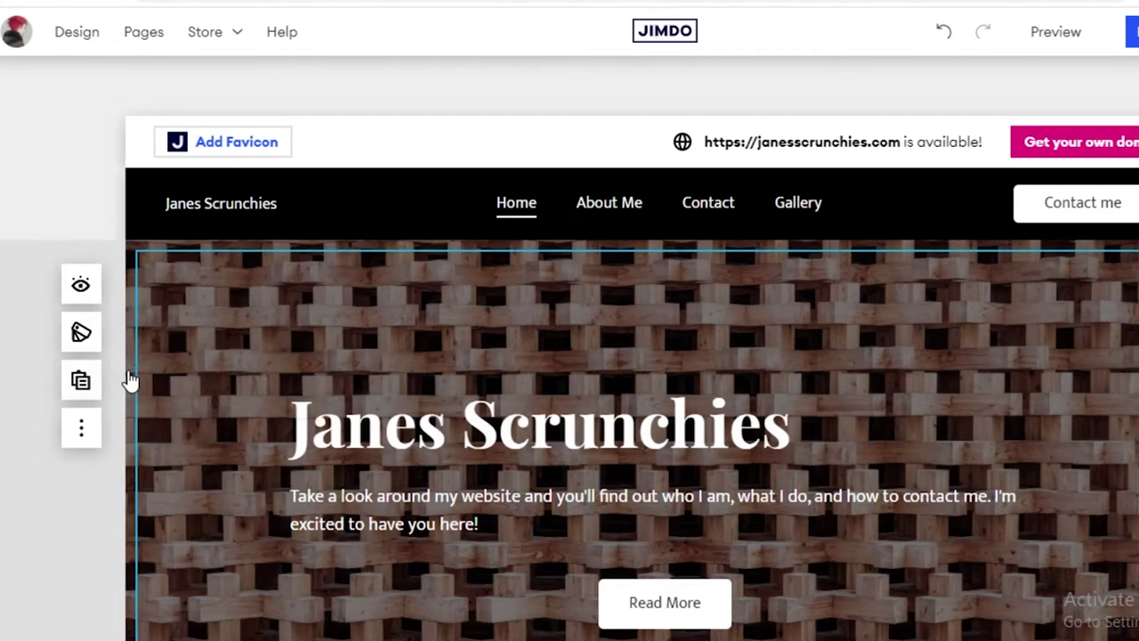
left_click(81, 204)
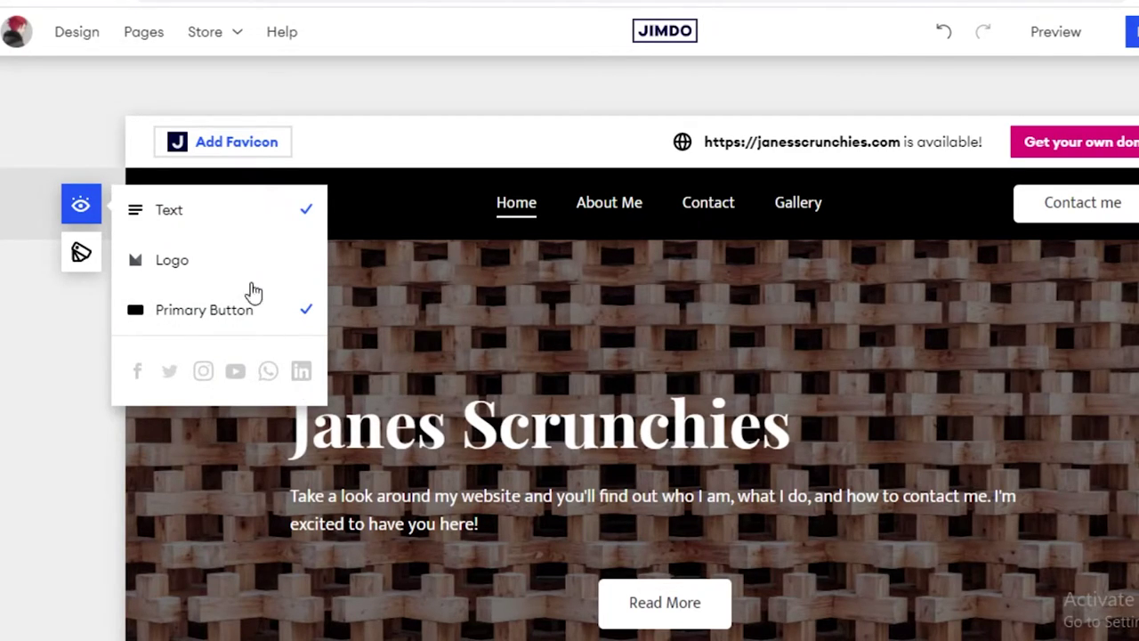
left_click(202, 281)
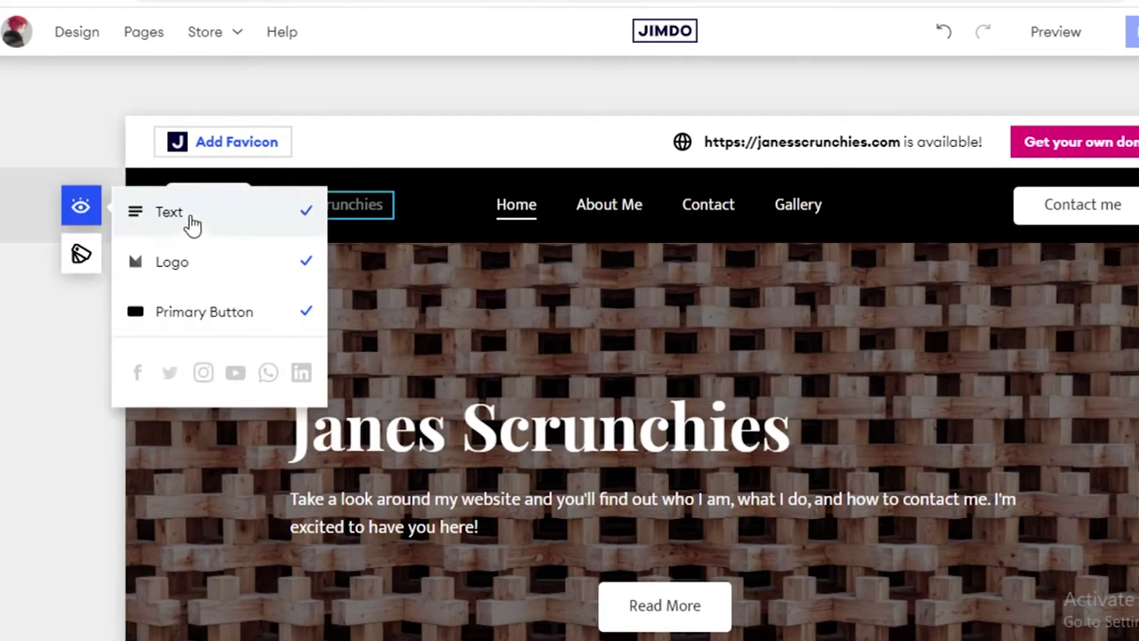
left_click(316, 160)
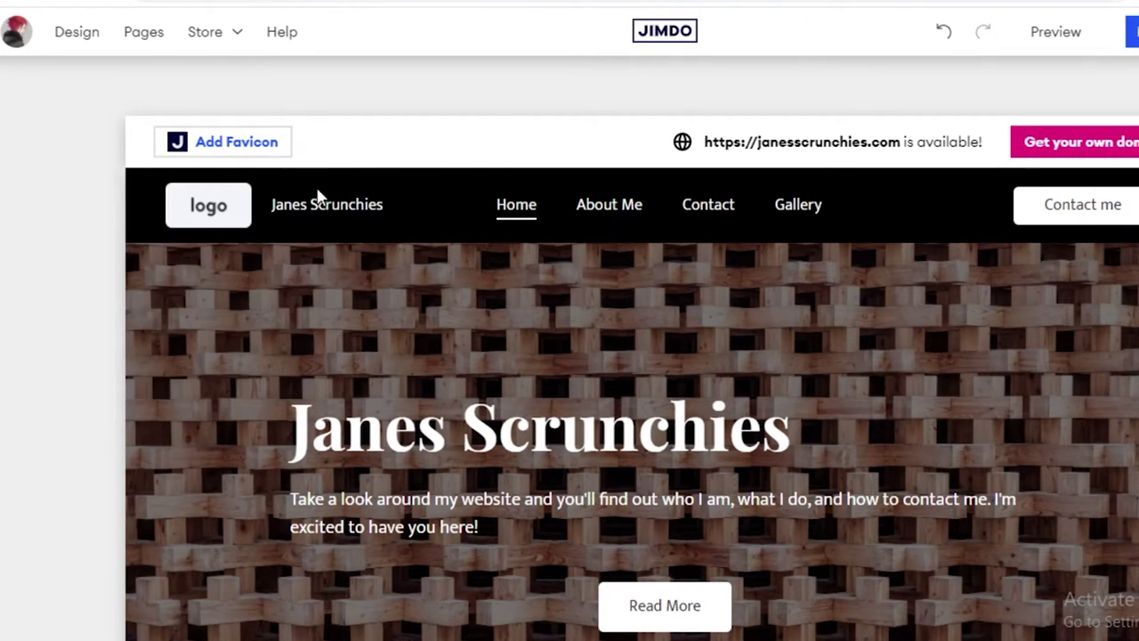
left_click(207, 218)
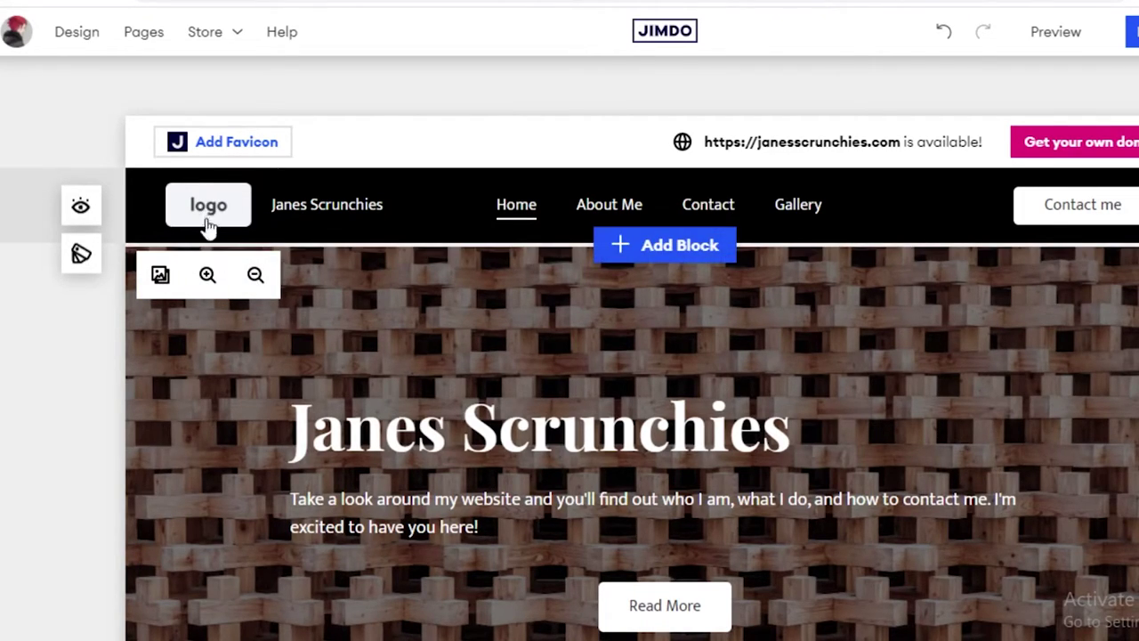
left_click(210, 214)
left_click(212, 213)
right_click(216, 205)
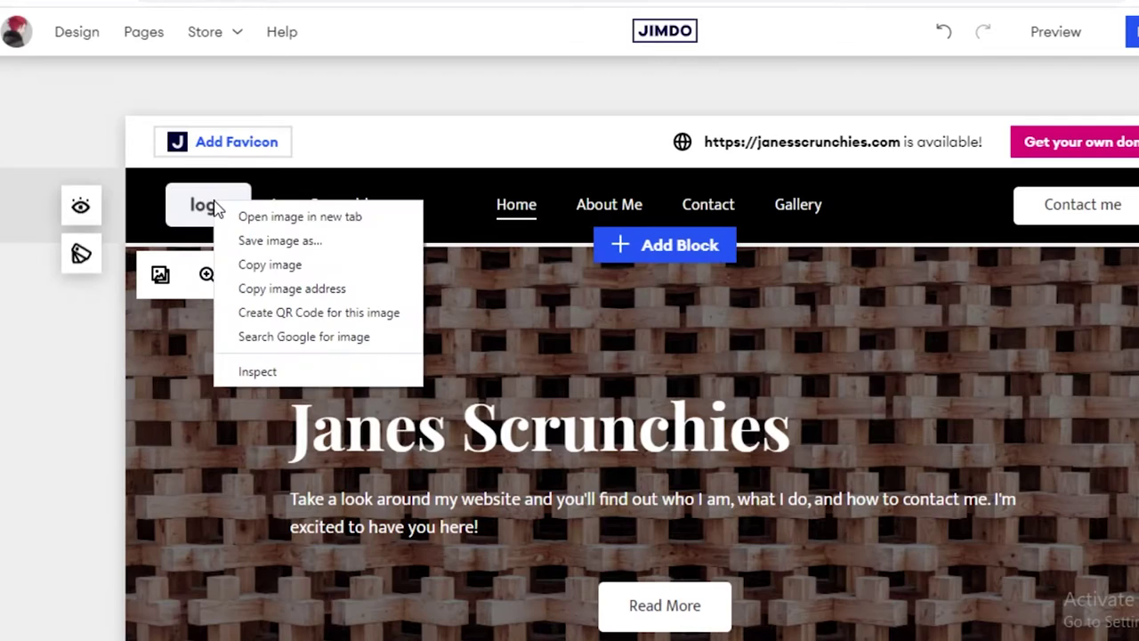
left_click(208, 219)
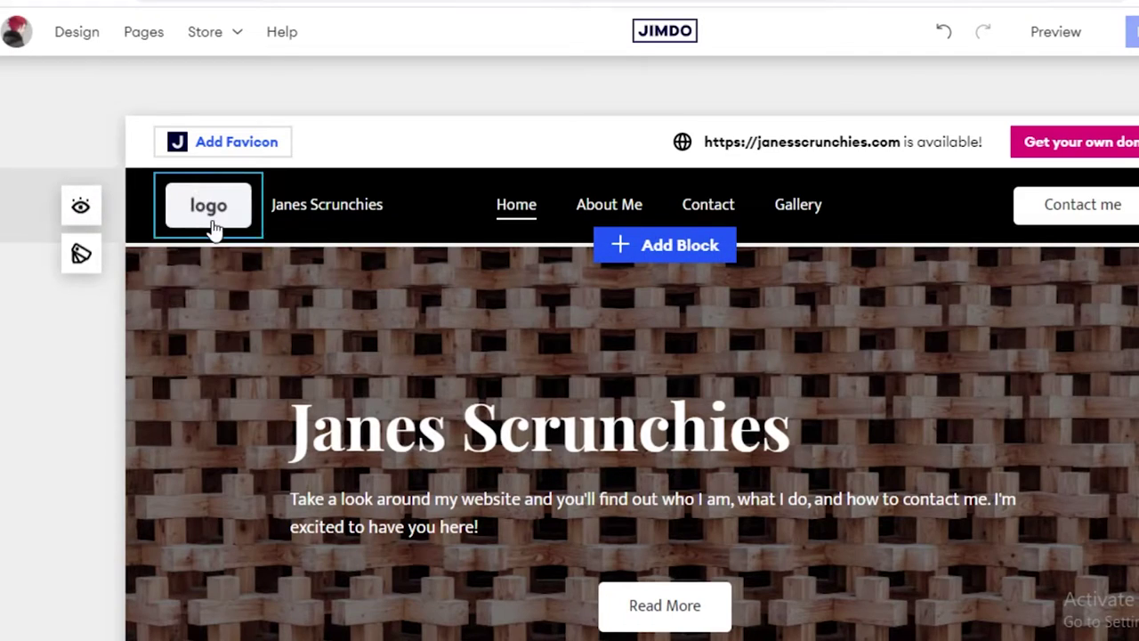
left_click(81, 212)
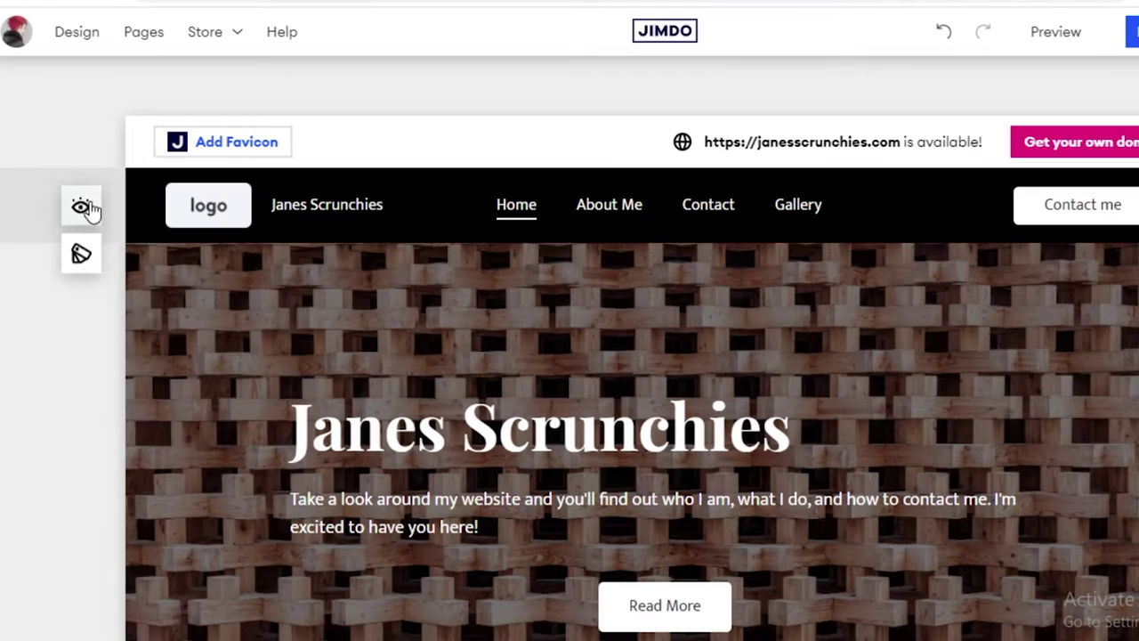
left_click(83, 207)
left_click(180, 274)
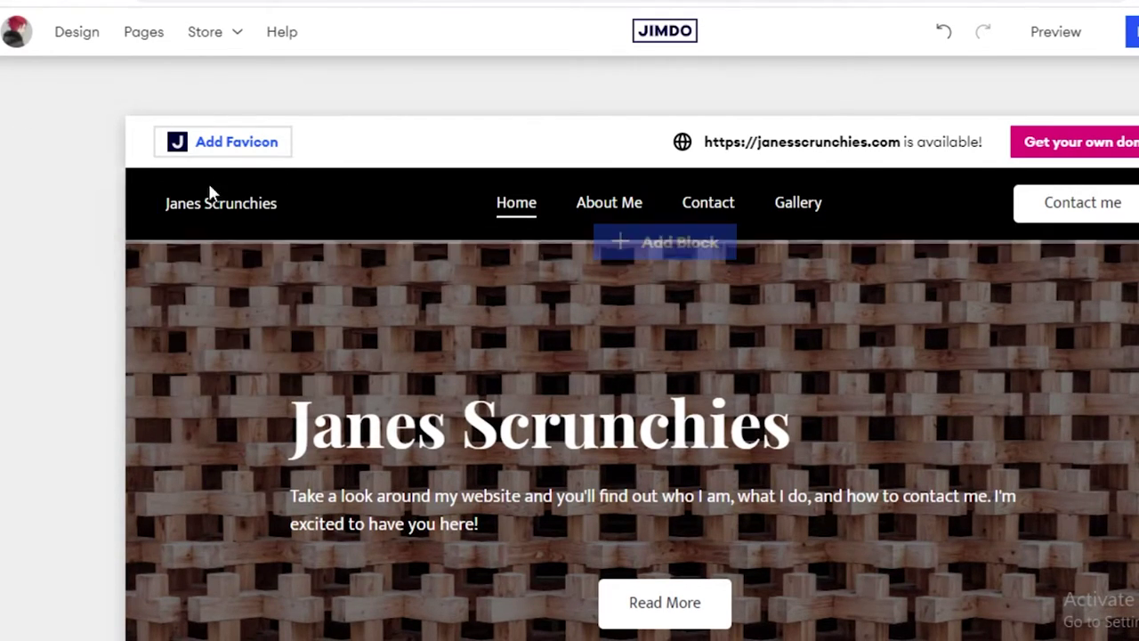
scroll(946, 374, "down", 10)
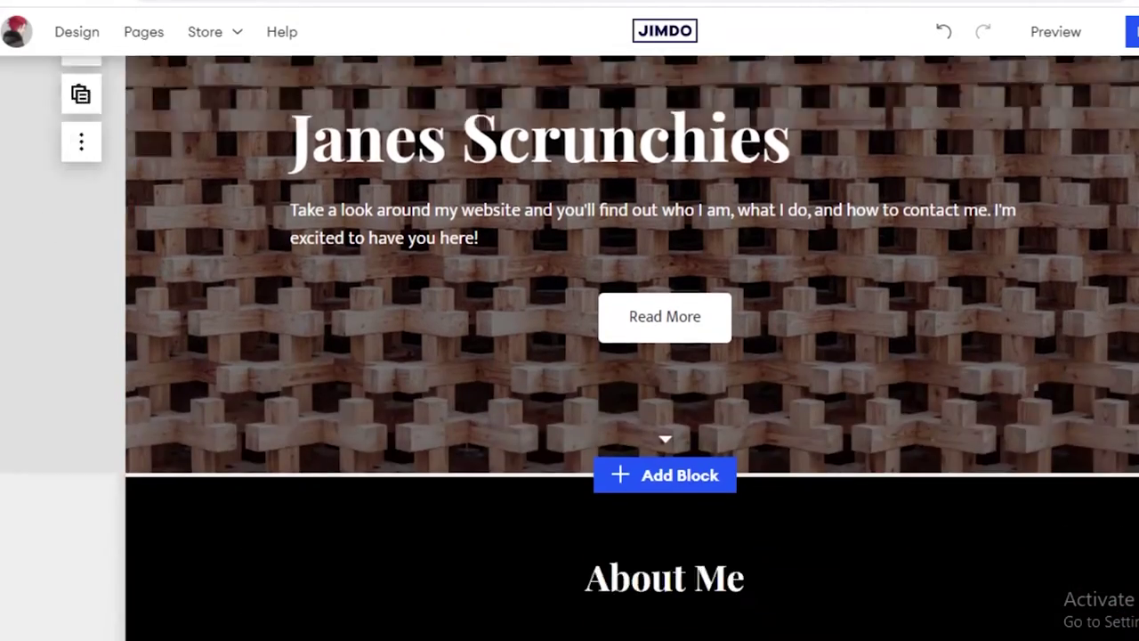
scroll(639, 421, "down", 15)
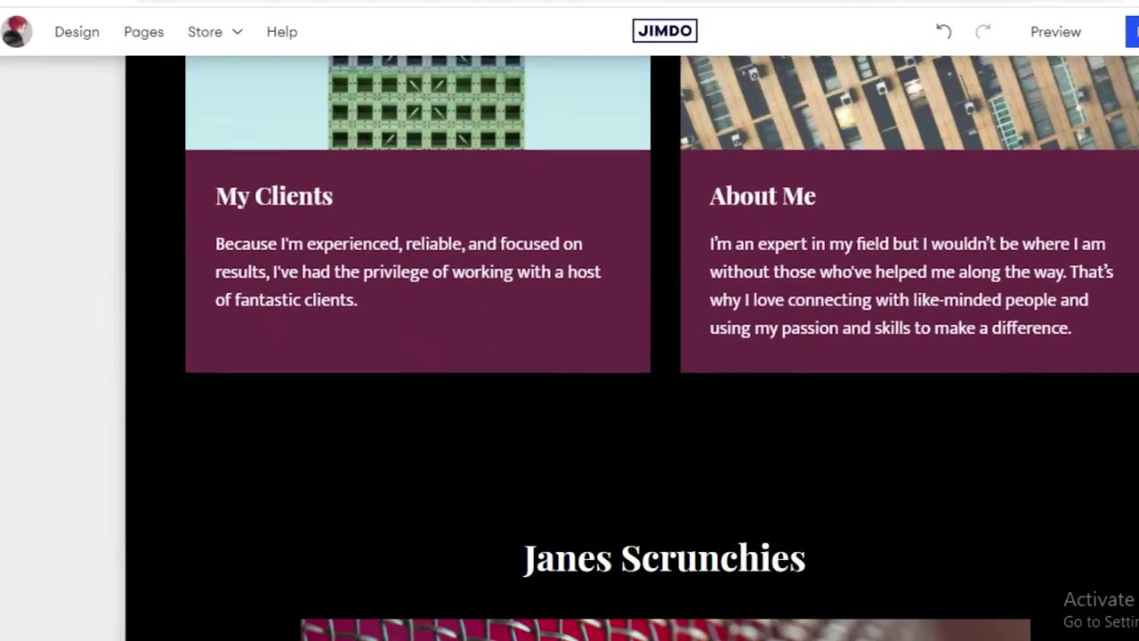
key("Home")
scroll(417, 68, "down", 3)
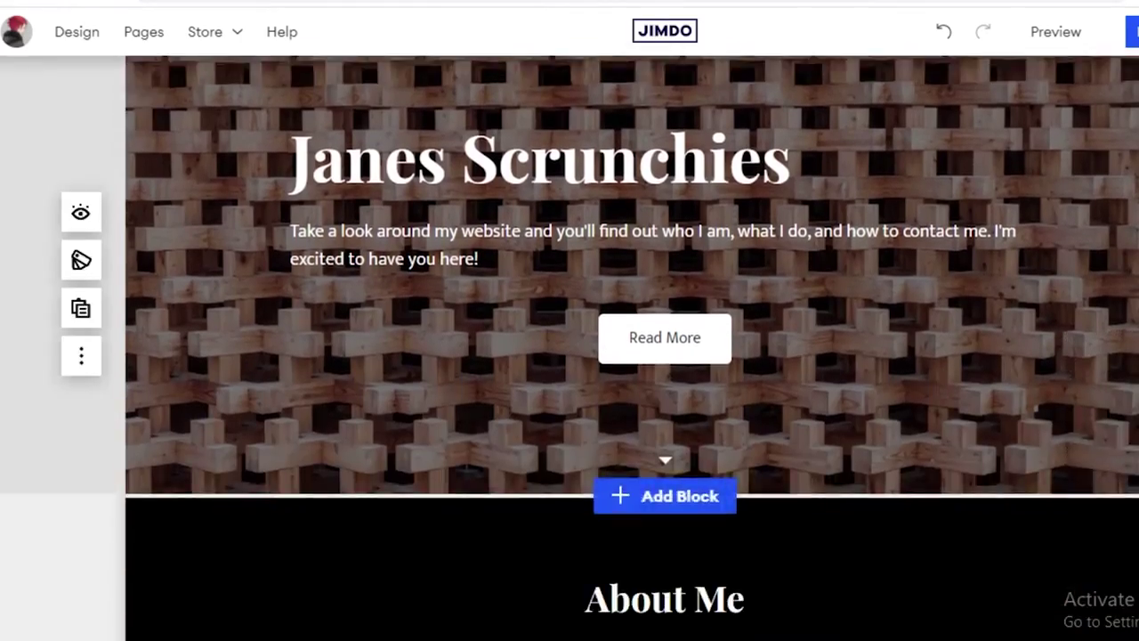
scroll(418, 68, "up", 3)
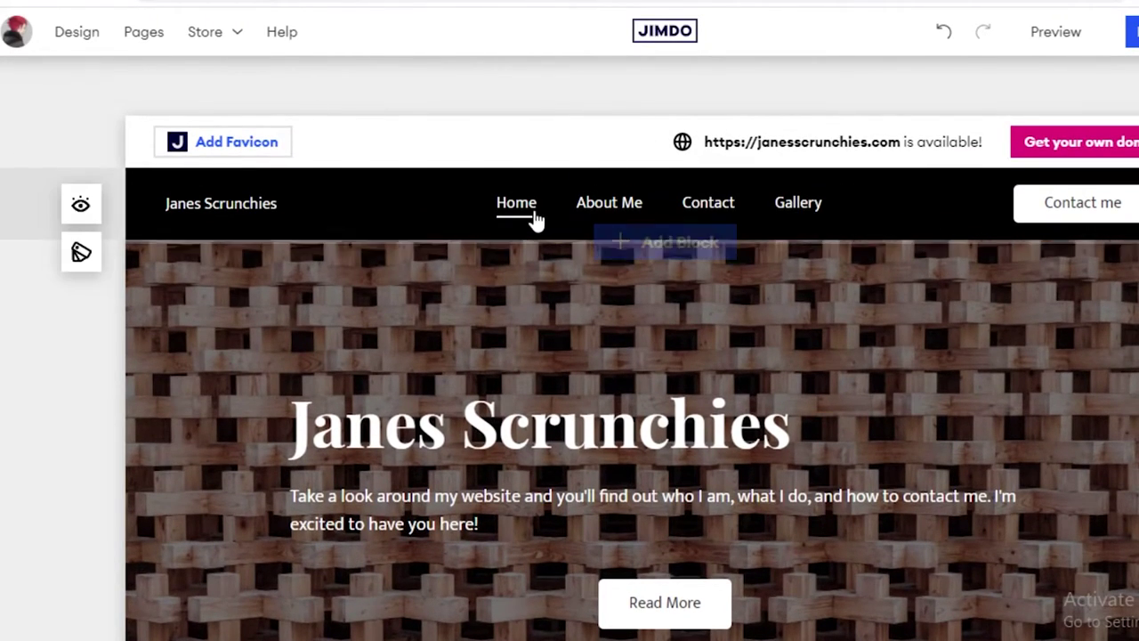
scroll(517, 223, "down", 1)
scroll(661, 254, "up", 1)
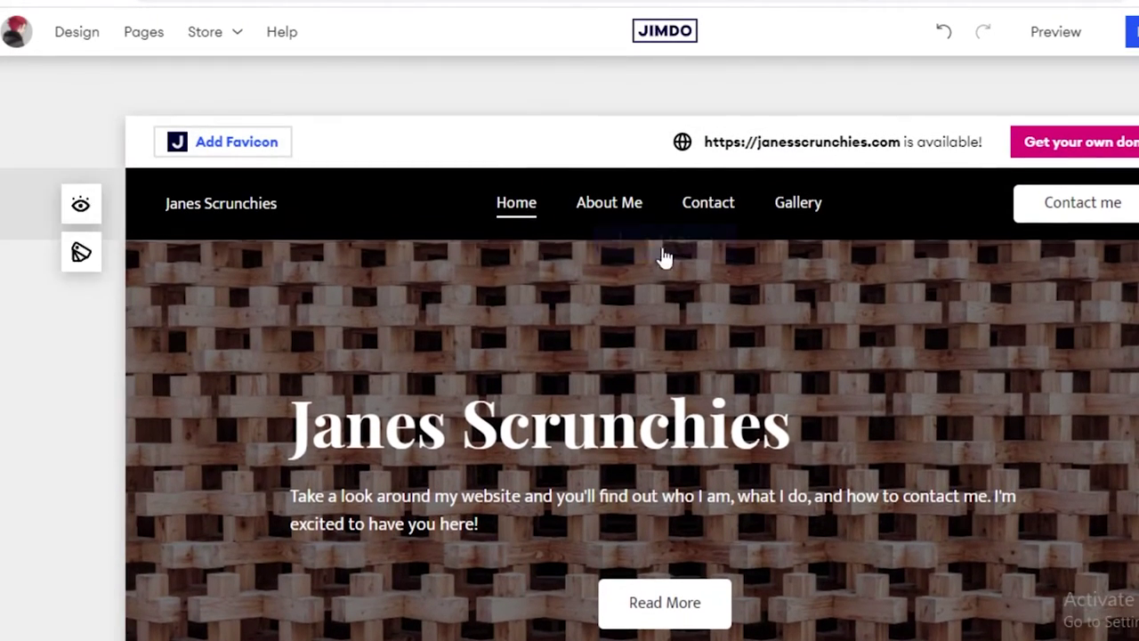
mouse_move(686, 253)
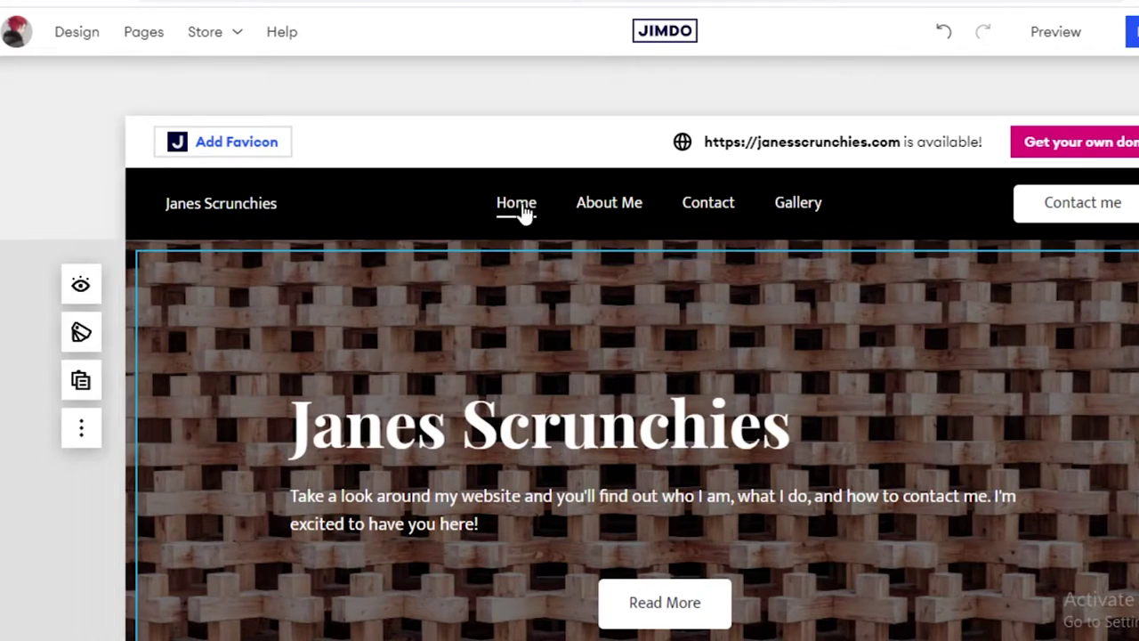
scroll(862, 431, "down", 1)
scroll(862, 430, "up", 1)
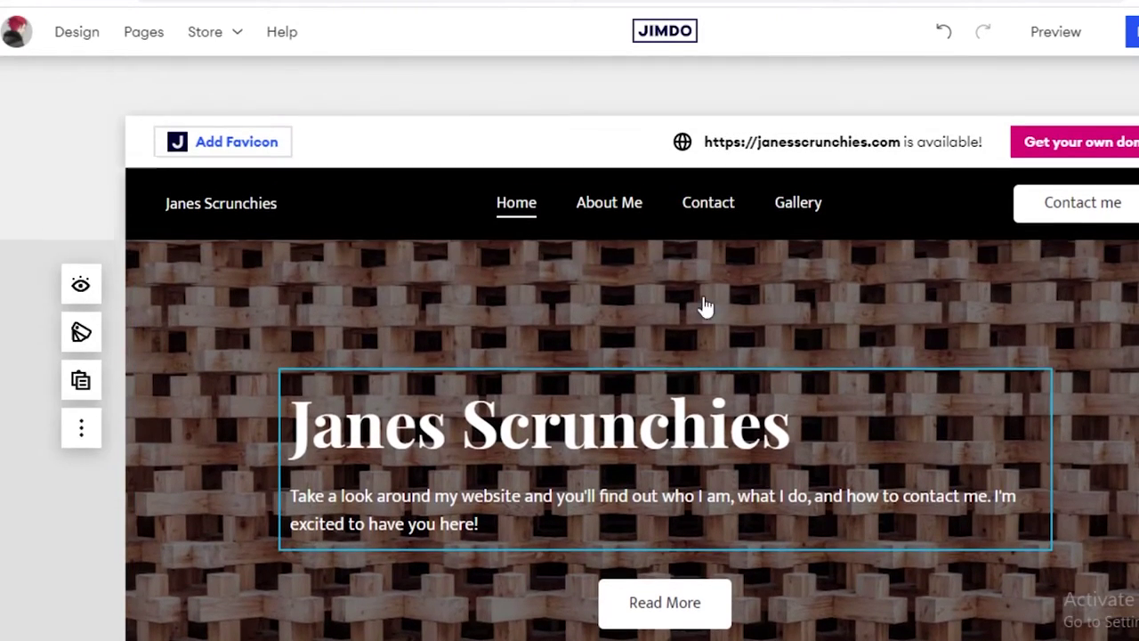
mouse_move(707, 214)
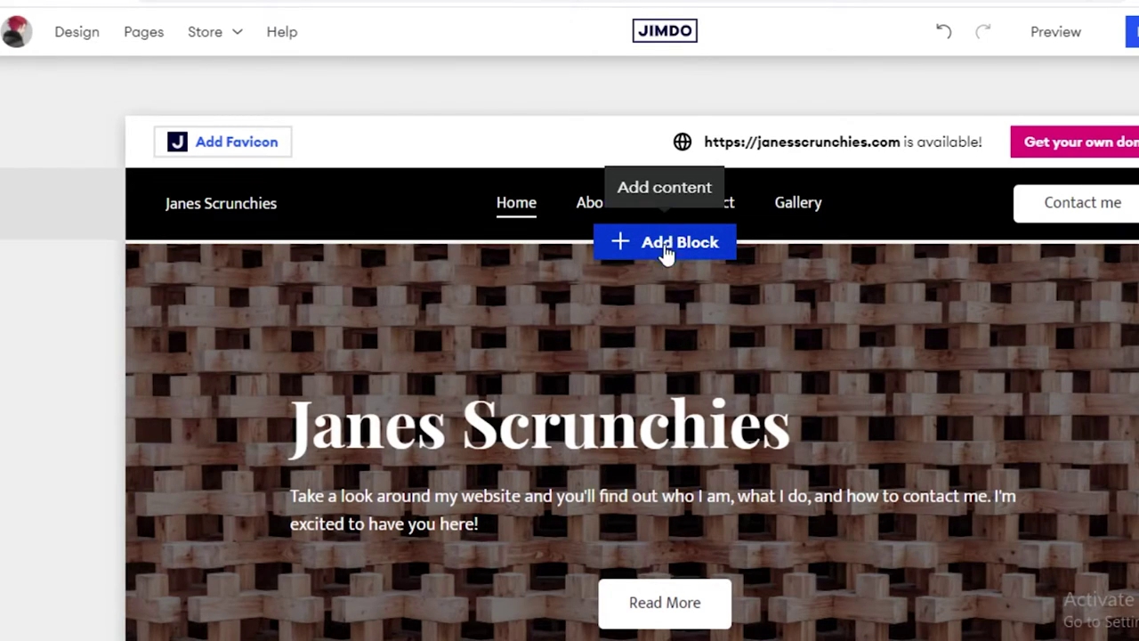
scroll(579, 270, "down", 5)
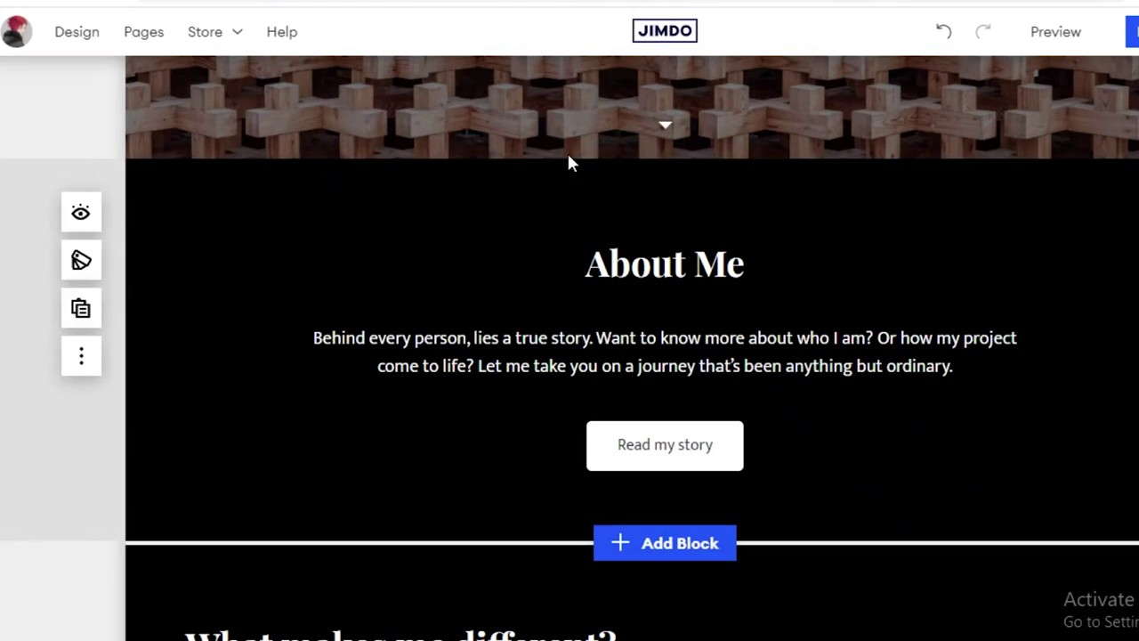
scroll(655, 182, "up", 5)
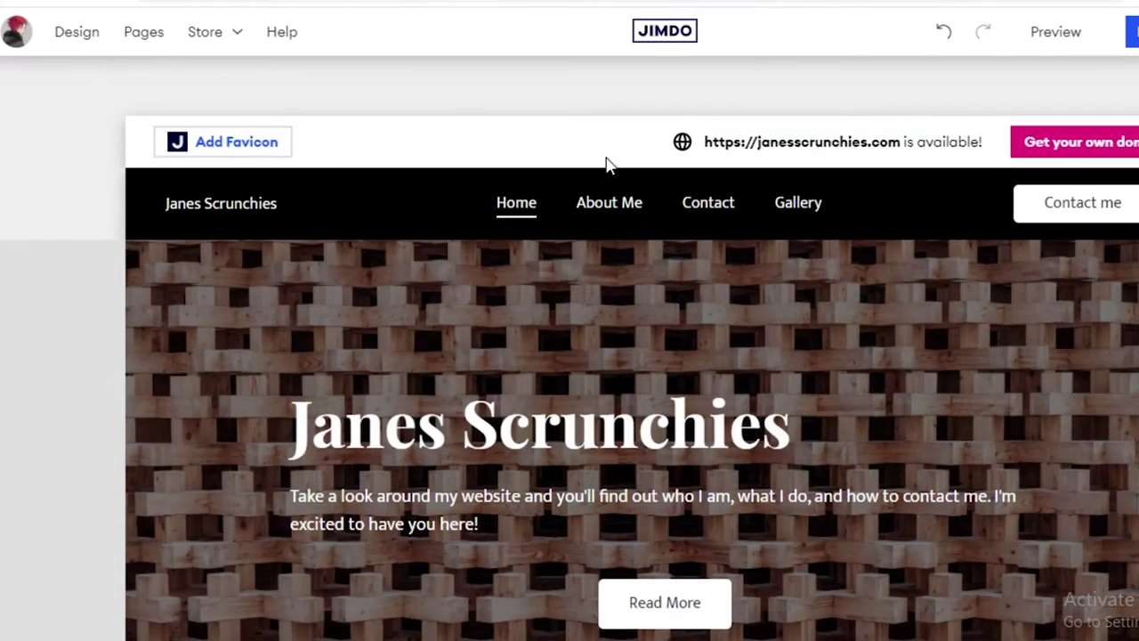
Start a new block at the top of the homepage and browse the Text block layouts
left_click(702, 254)
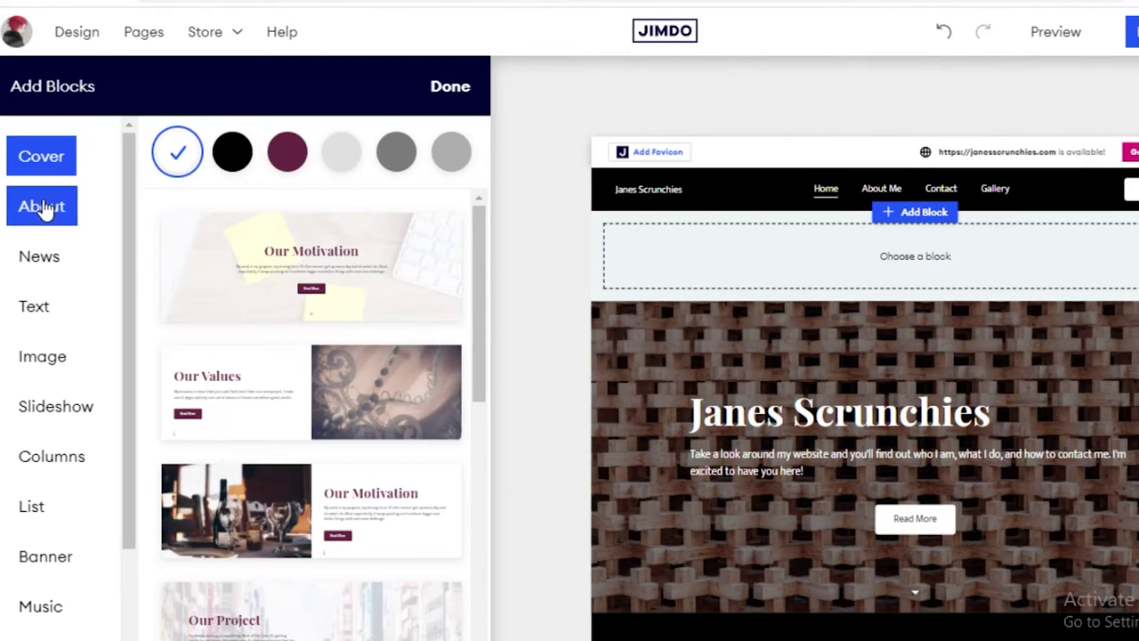
left_click(59, 256)
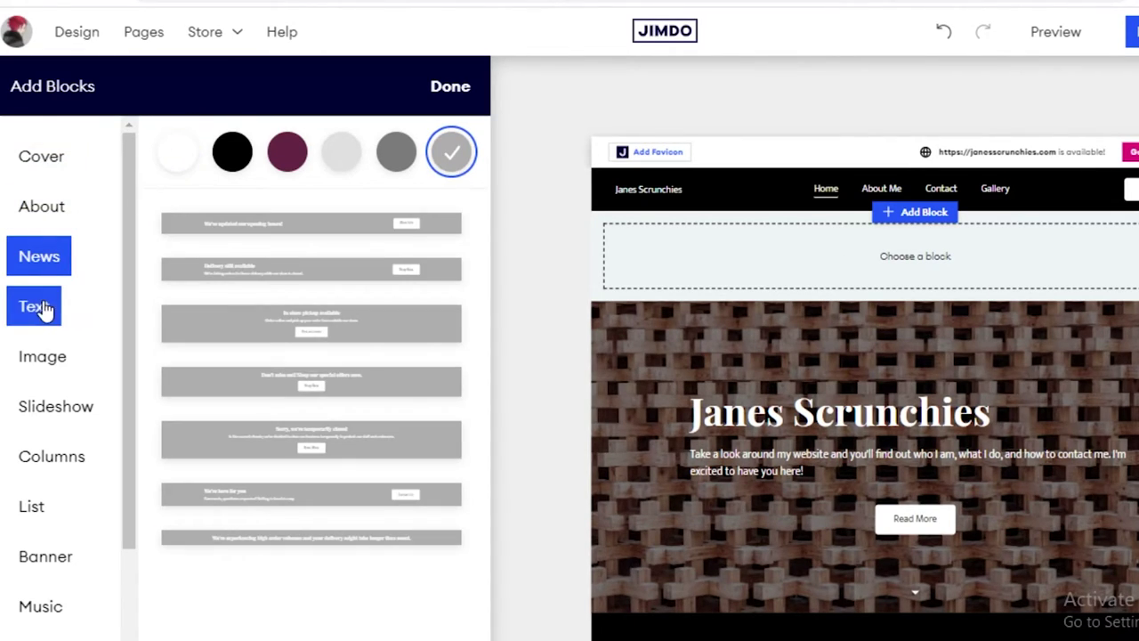
left_click(45, 309)
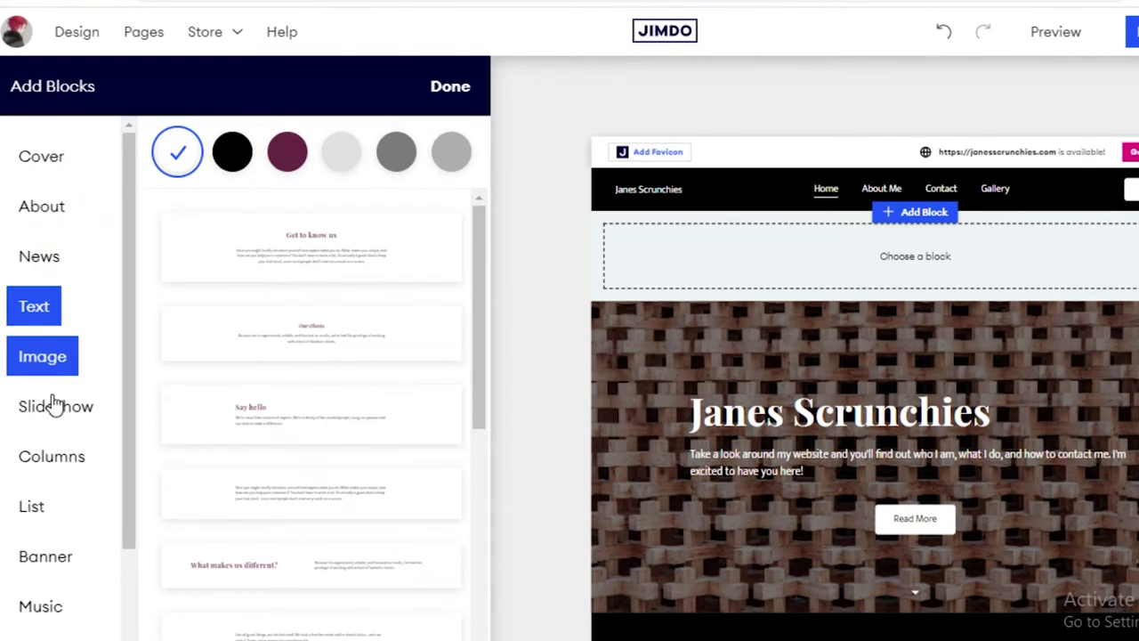
scroll(84, 428, "down", 3)
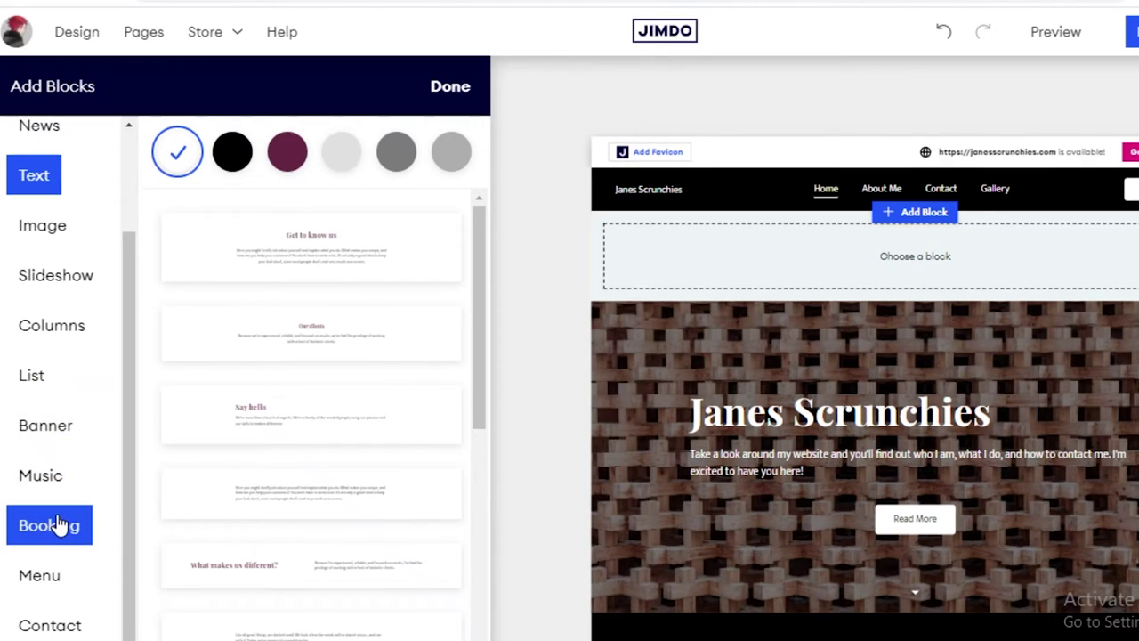
scroll(69, 624, "up", 2)
scroll(69, 623, "up", 1)
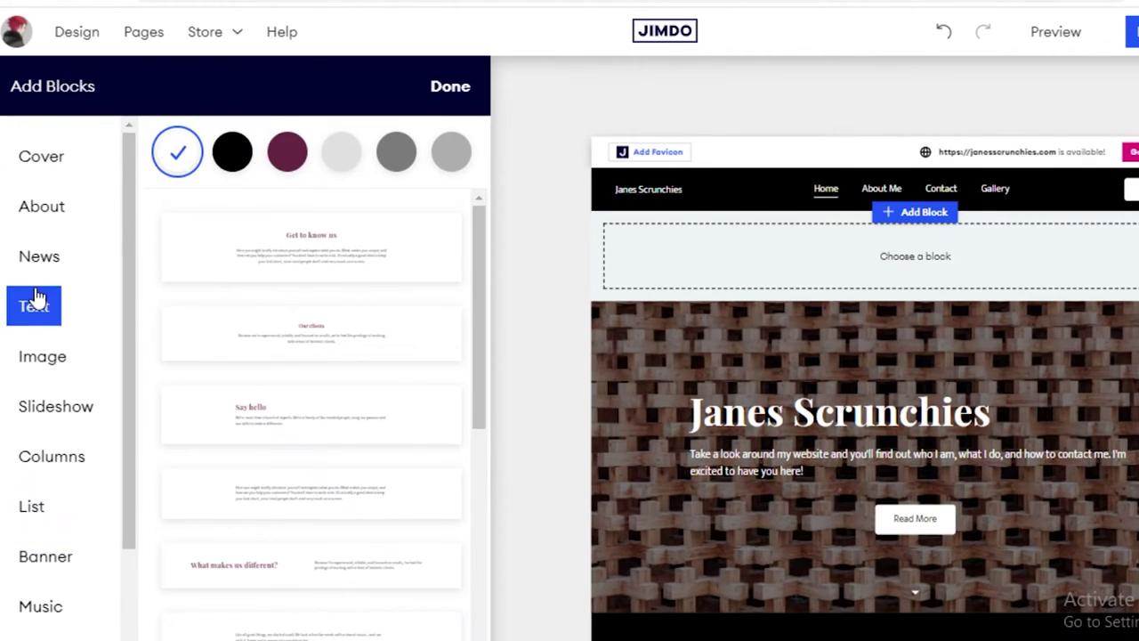
scroll(317, 483, "down", 5)
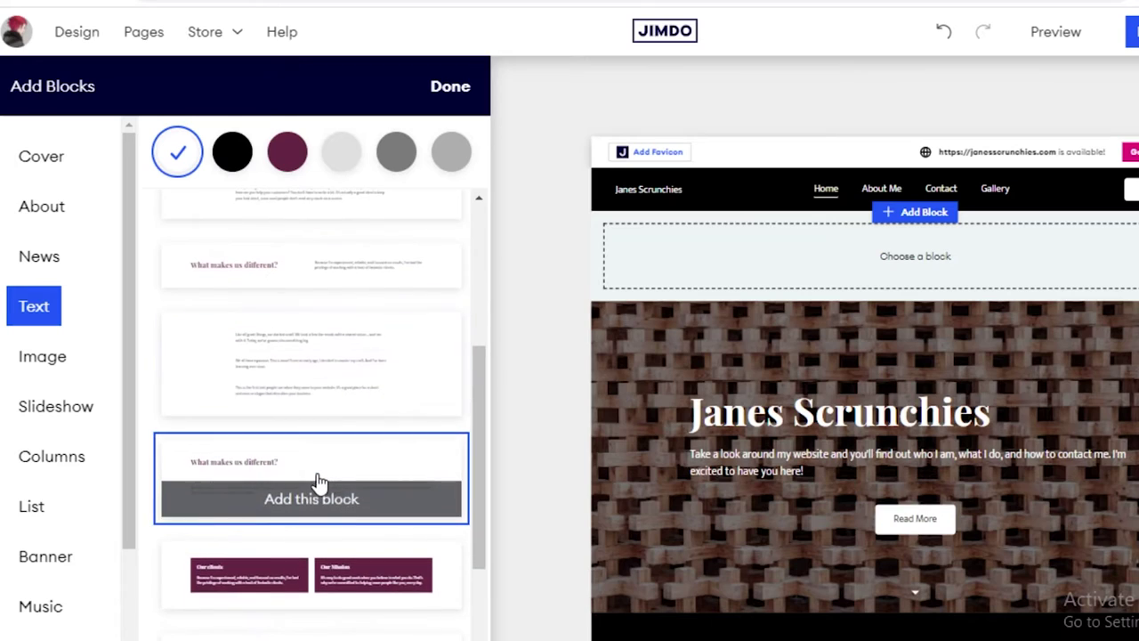
scroll(339, 510, "down", 2)
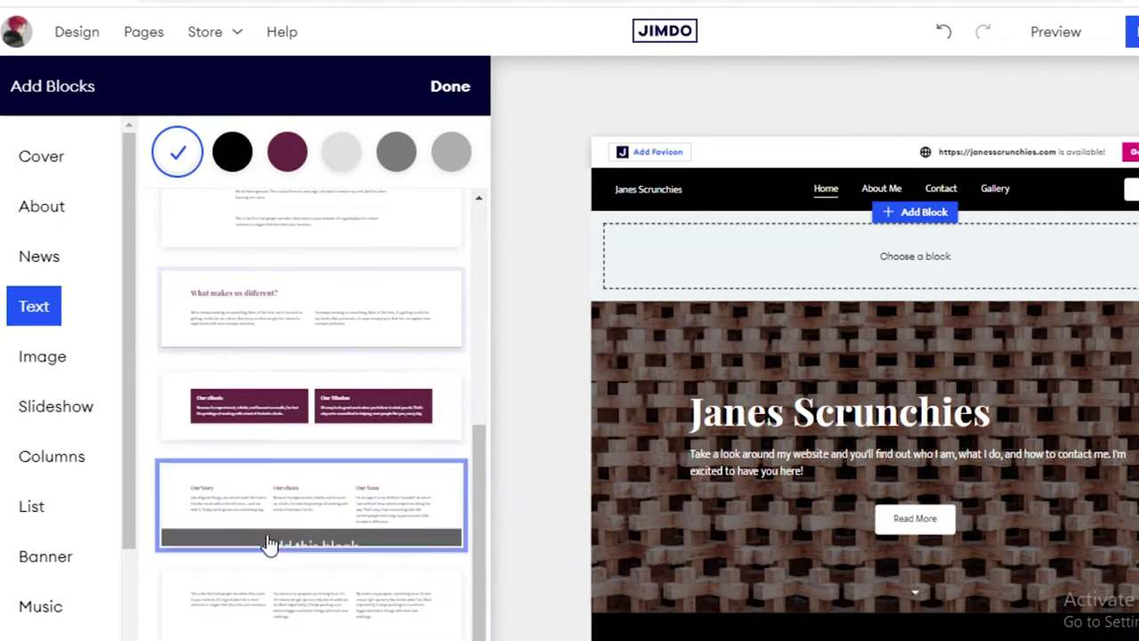
scroll(285, 376, "up", 4)
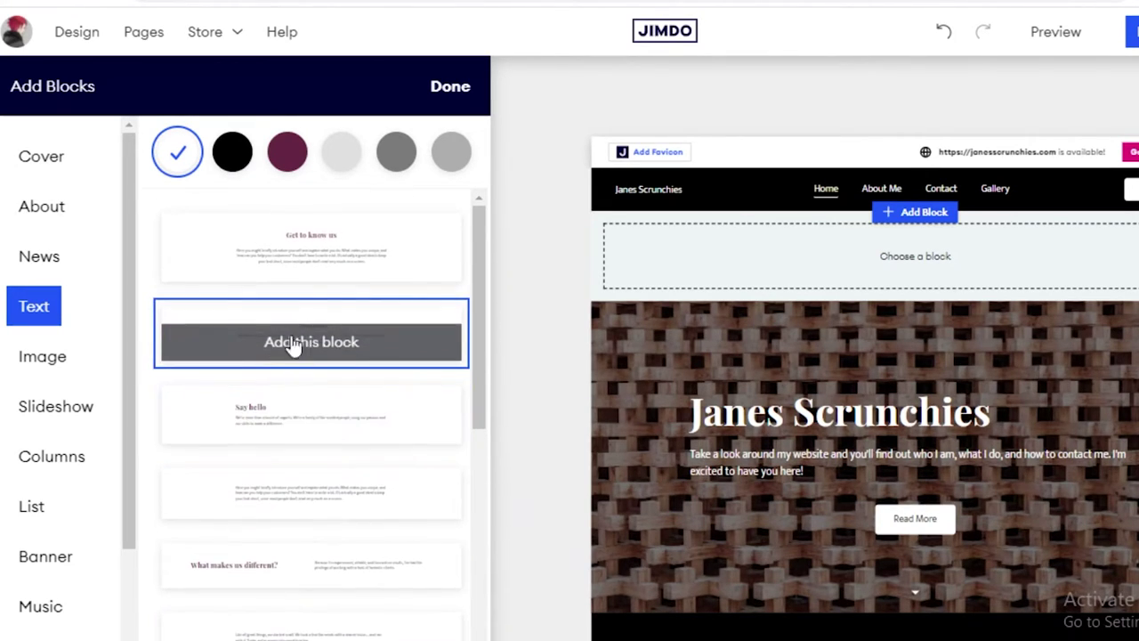
Add the Our clients text block and replace its body with the pasted thank-you message
left_click(320, 328)
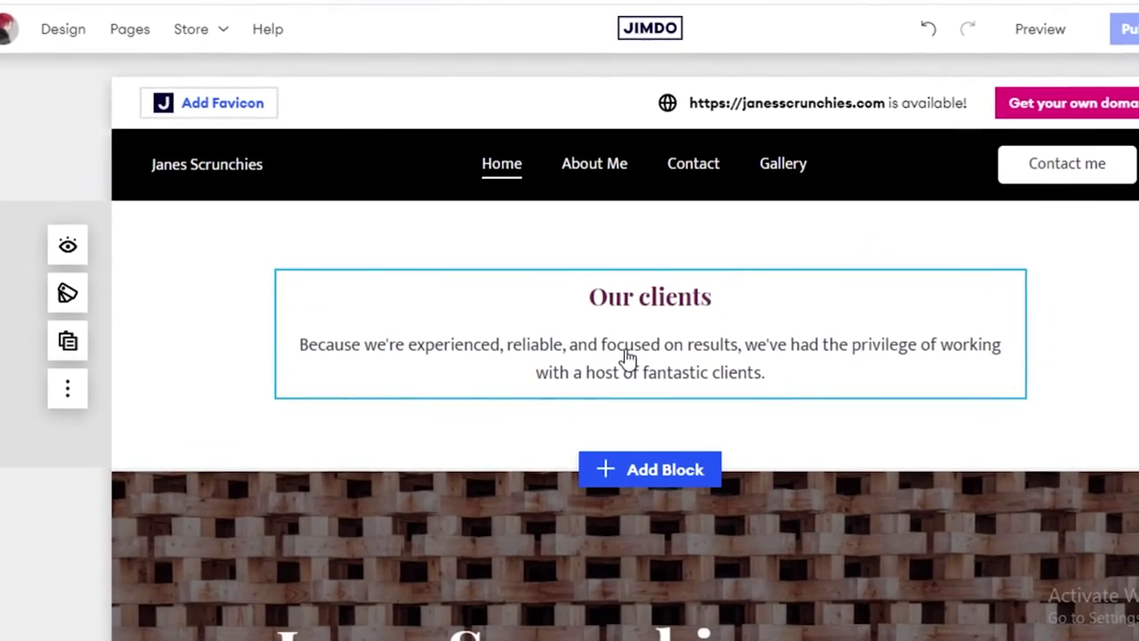
left_click(638, 360)
key("ctrl+a")
type("THANK YOU FOR VISITING AND SUPPORTING SMALL BUSINESSES LIKE OURS")
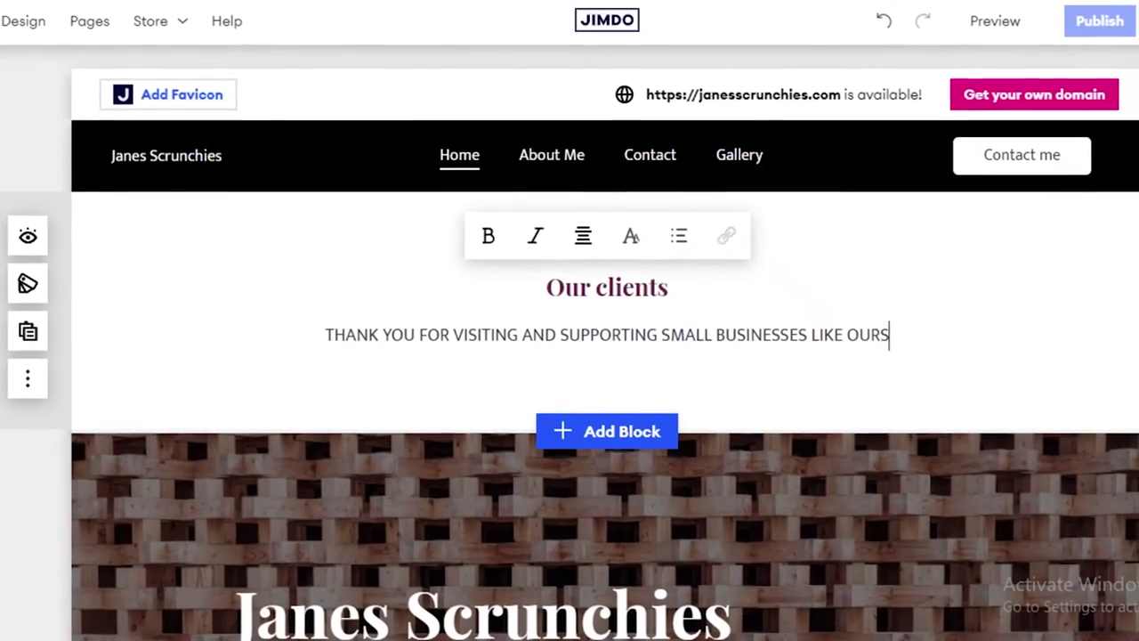
left_click(742, 434)
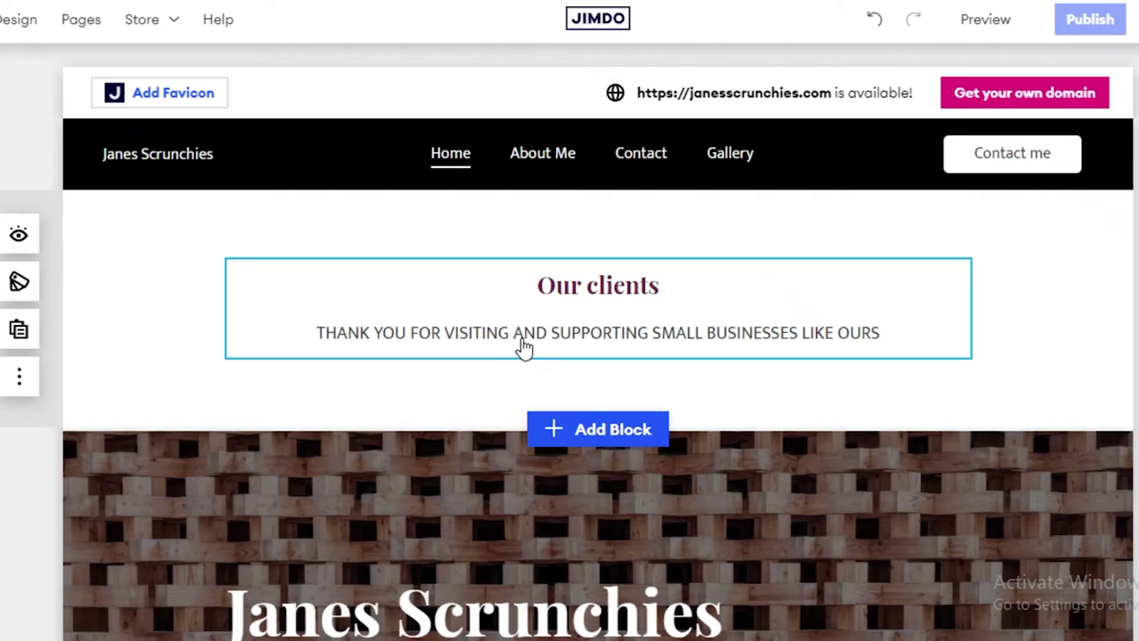
Make the THANK YOU FOR VISITING AND SUPPORTING SMALL BUSINESSES LIKE OURS line bold and italic
left_click(832, 333)
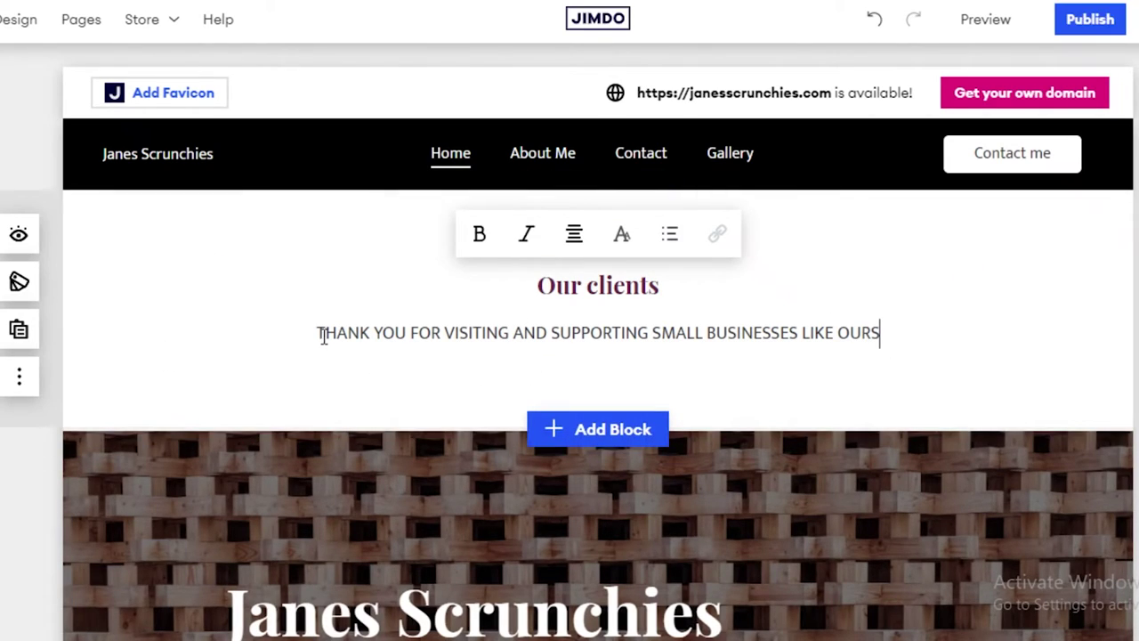
left_click_drag(462, 345, 989, 366)
left_click(499, 238)
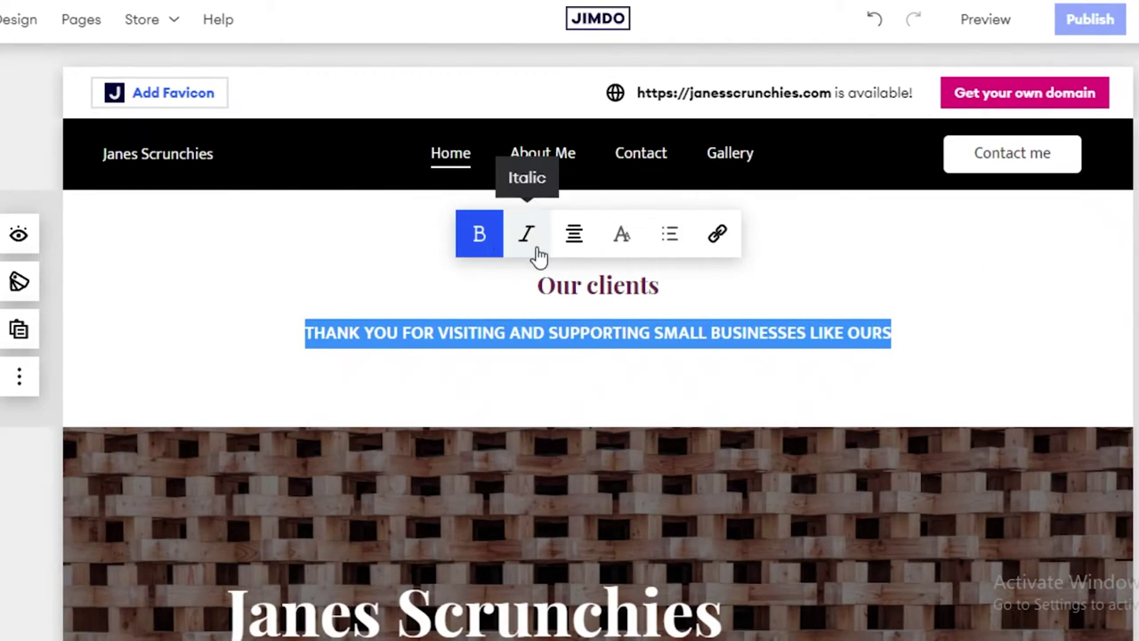
left_click(539, 253)
left_click(576, 237)
left_click(624, 249)
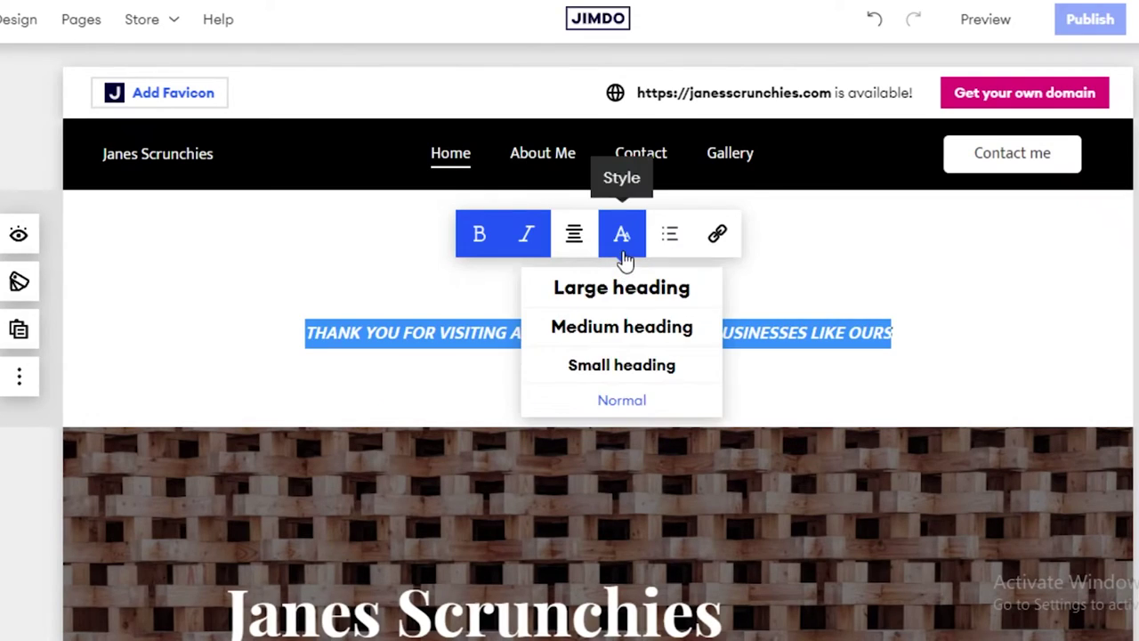
left_click(384, 344)
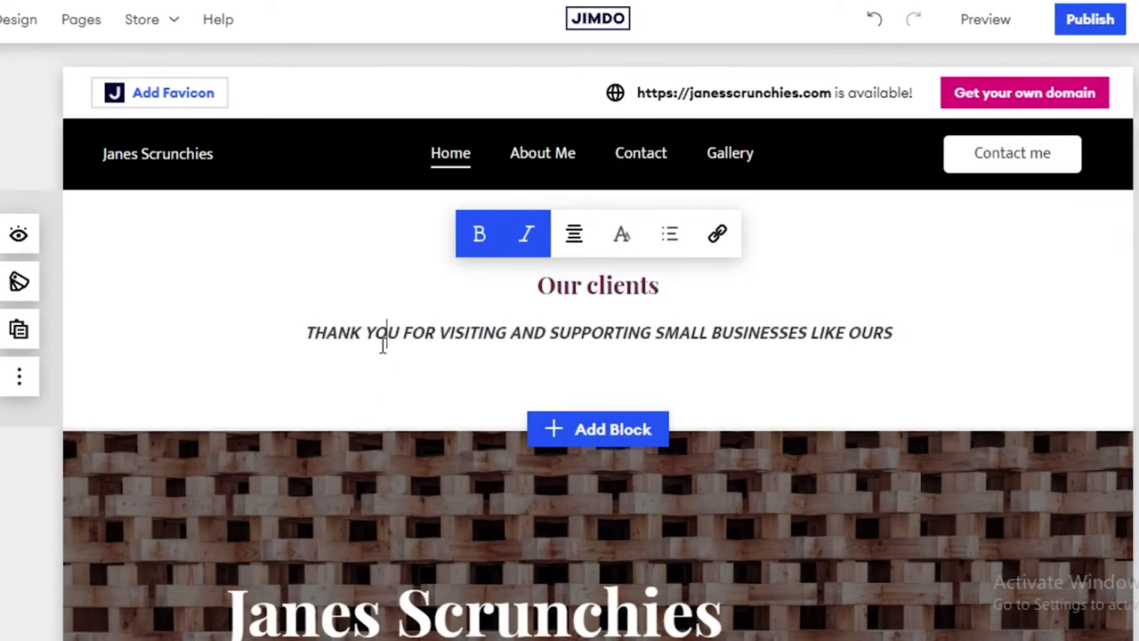
left_click(36, 383)
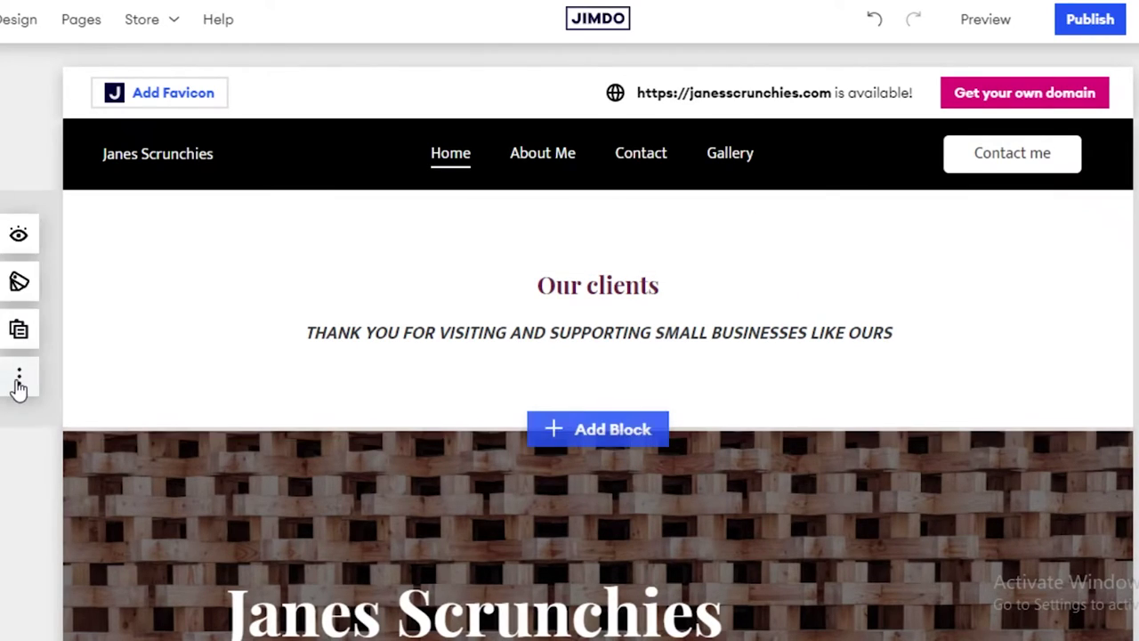
mouse_move(20, 386)
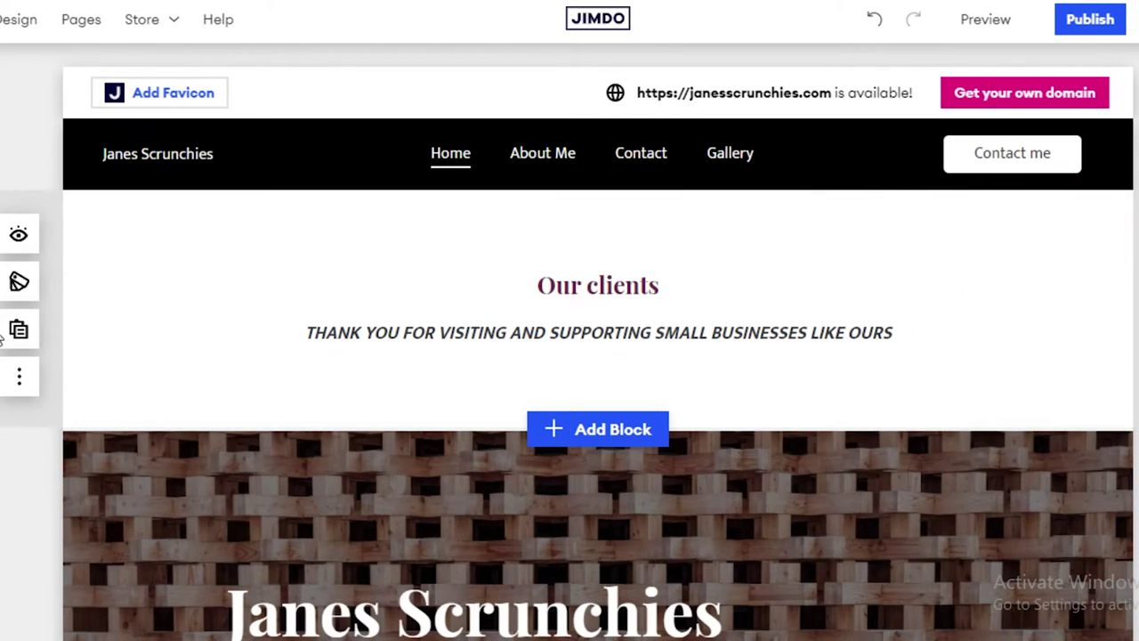
Add a primary button labelled DONATE to the Our clients block
left_click(19, 237)
left_click(19, 234)
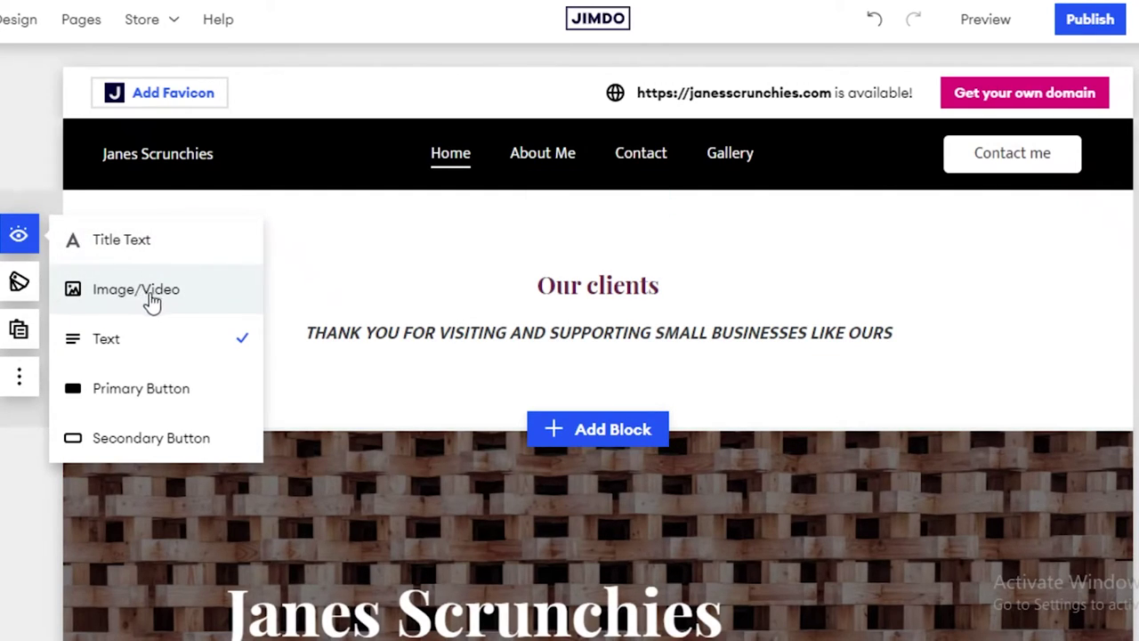
left_click(21, 236)
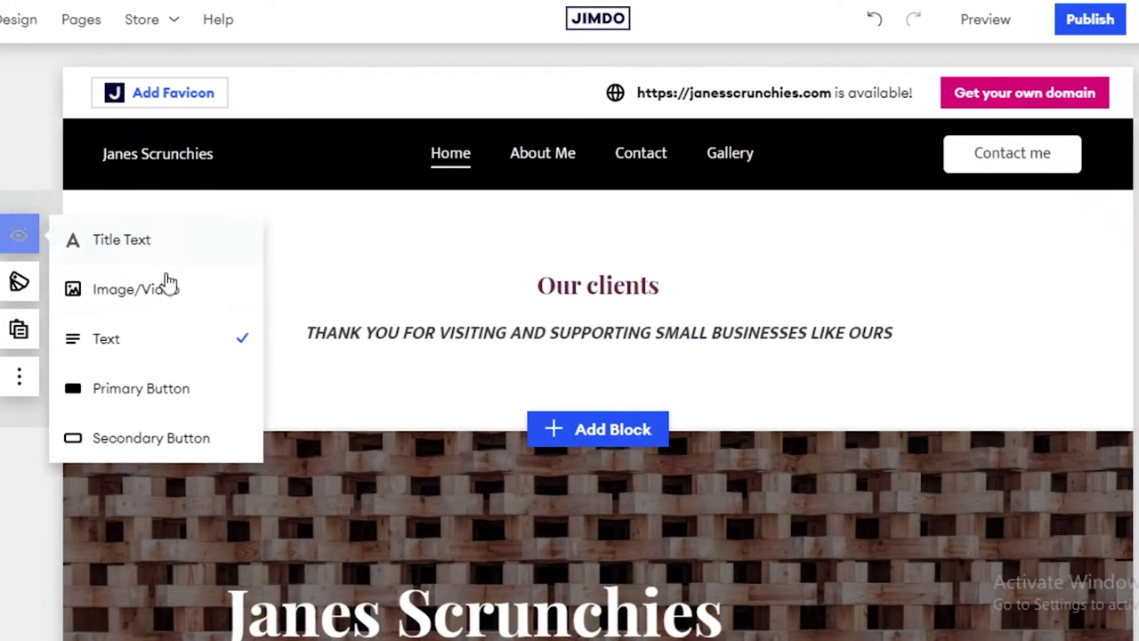
left_click(163, 398)
left_click(607, 411)
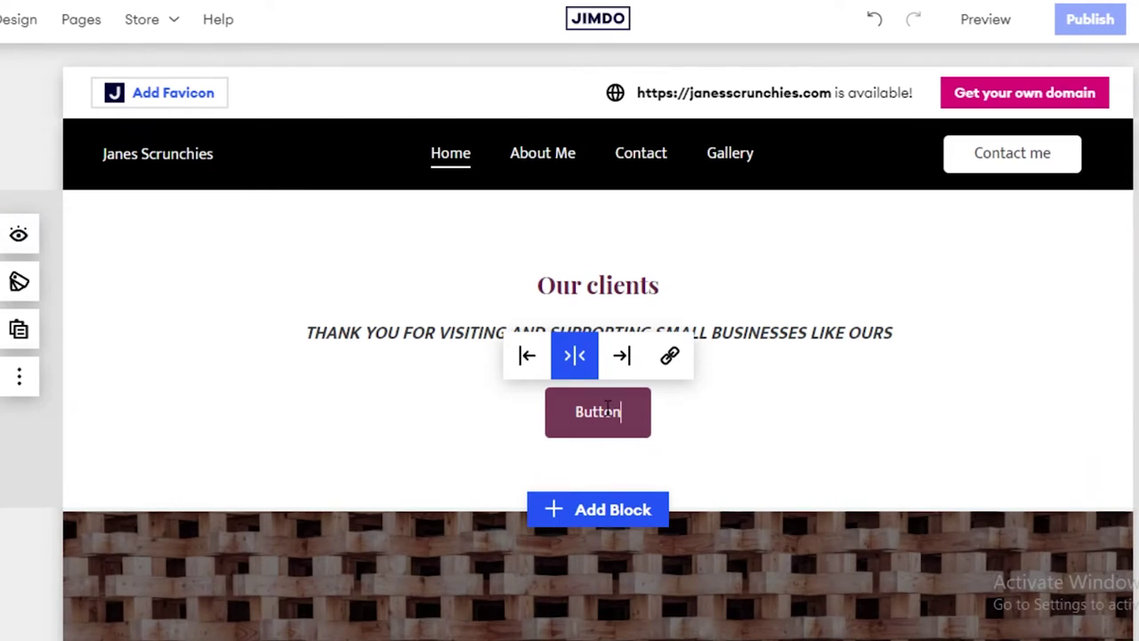
type("DONATE")
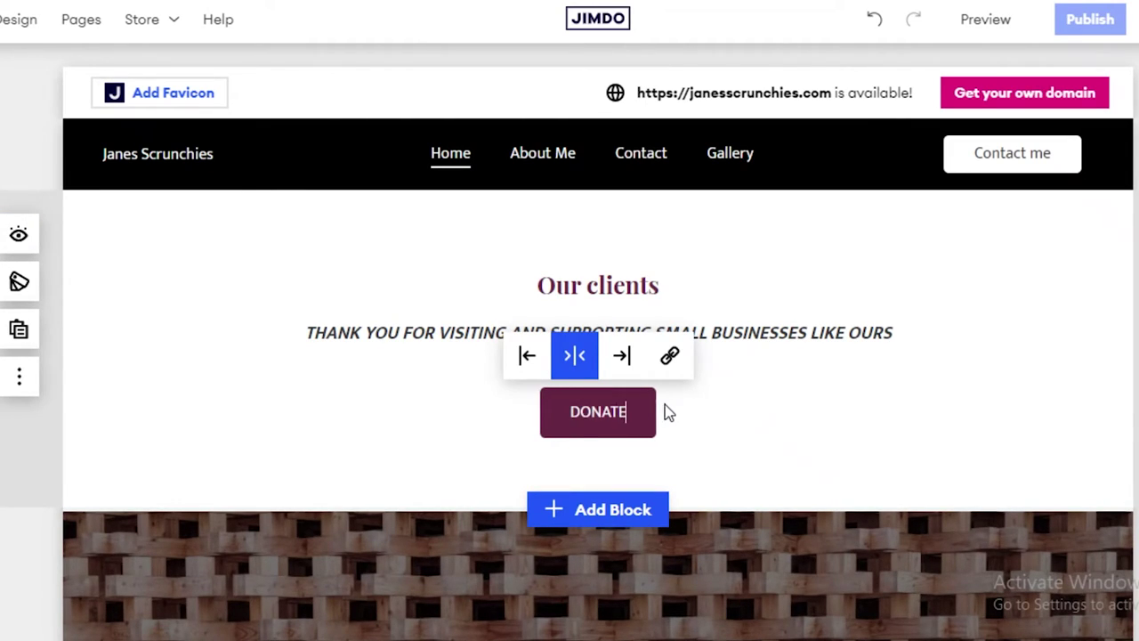
left_click(533, 370)
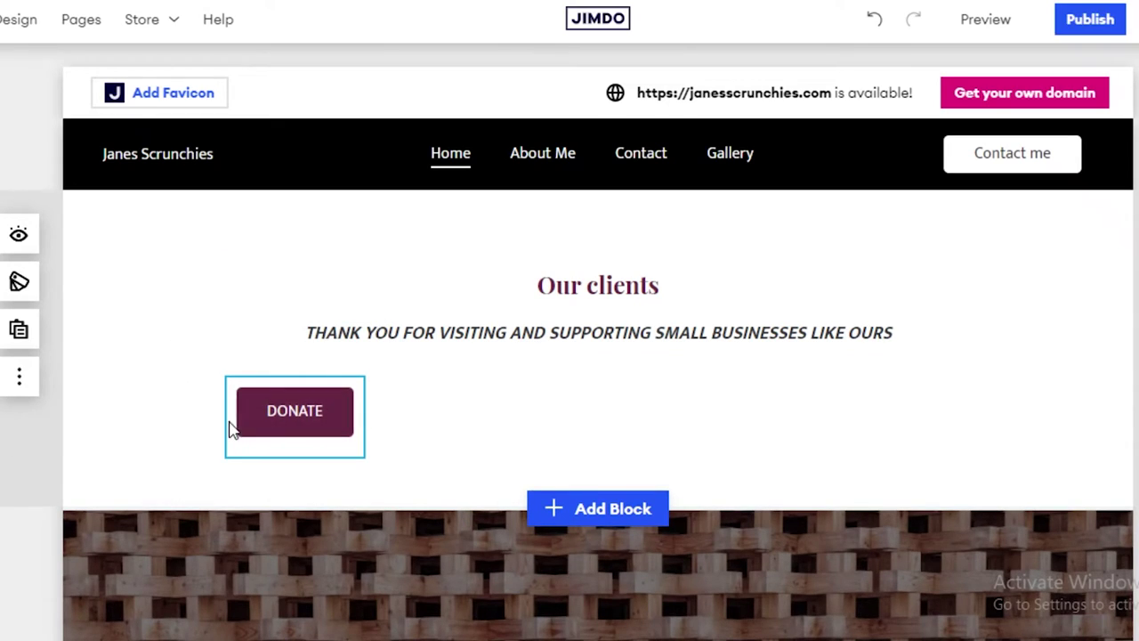
Add a NEWSLETTERS secondary button and align both buttons to the right
left_click(19, 235)
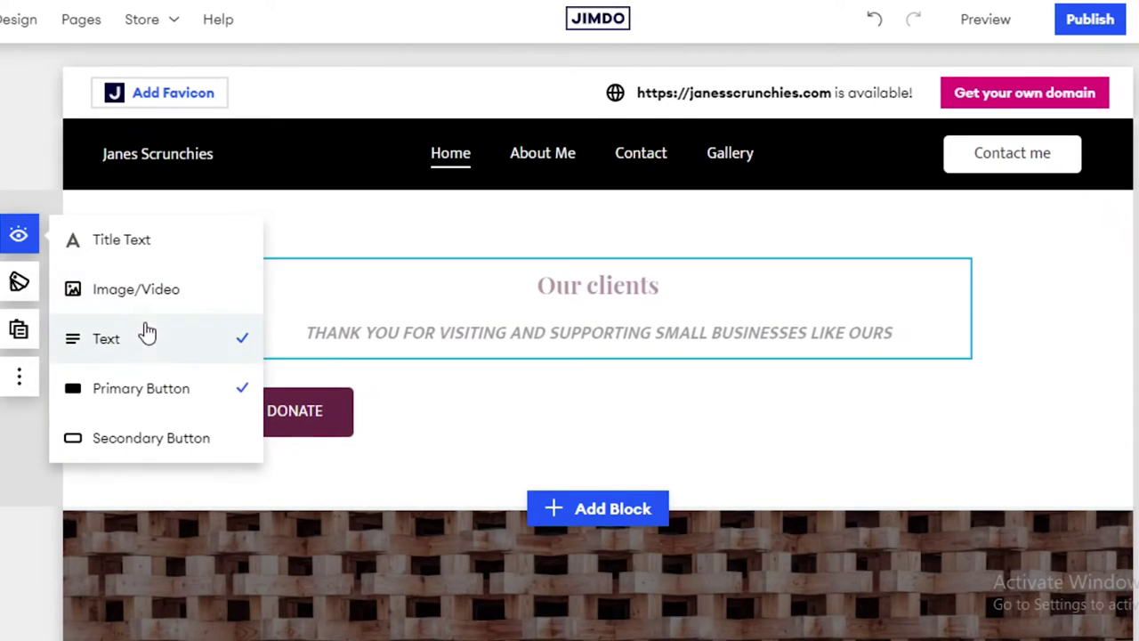
left_click(160, 445)
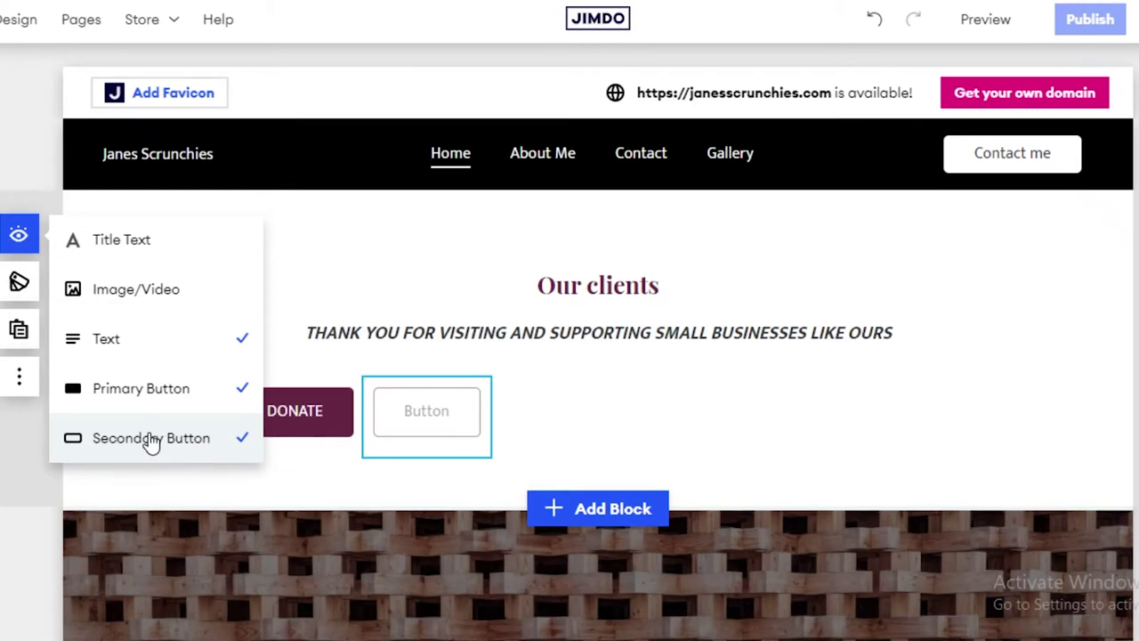
left_click(457, 433)
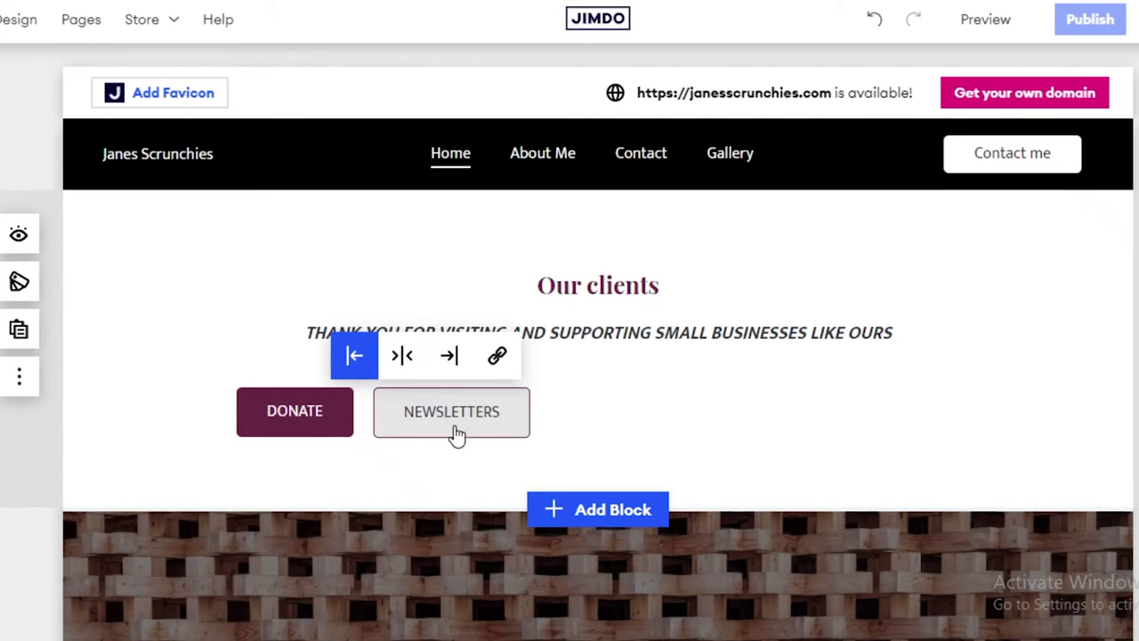
left_click(450, 357)
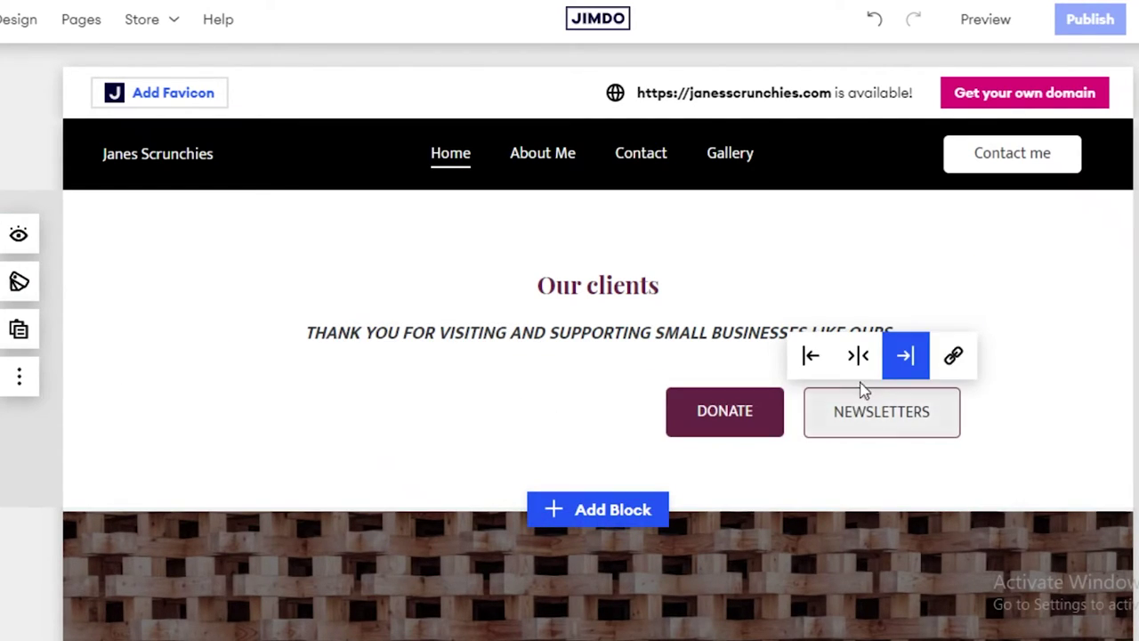
left_click(674, 285)
scroll(730, 173, "up", 1)
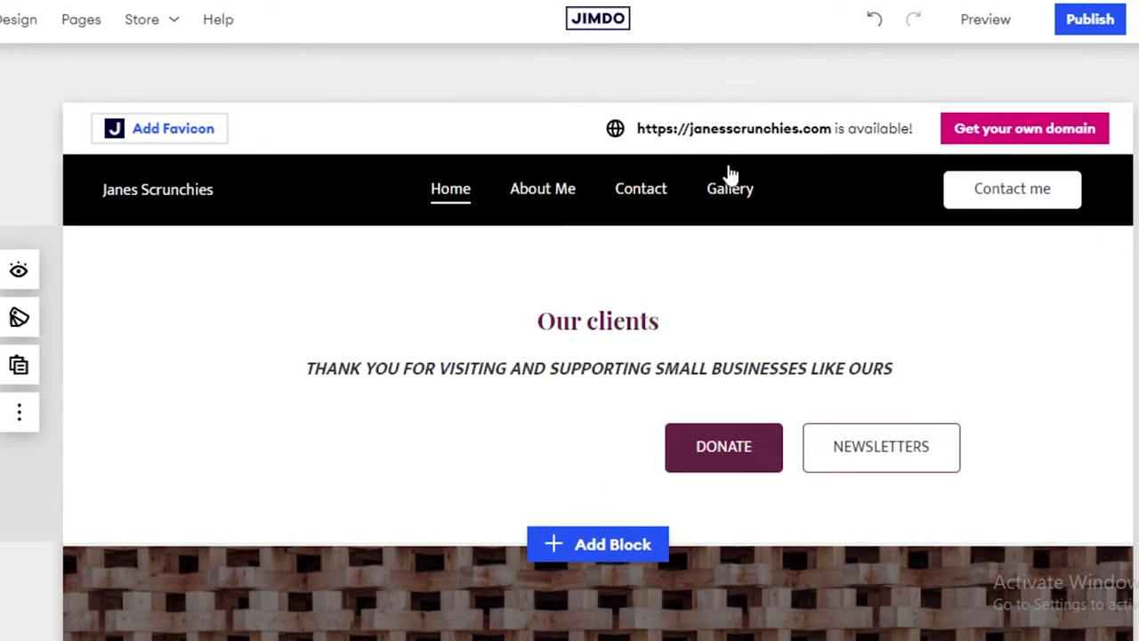
scroll(415, 473, "down", 5)
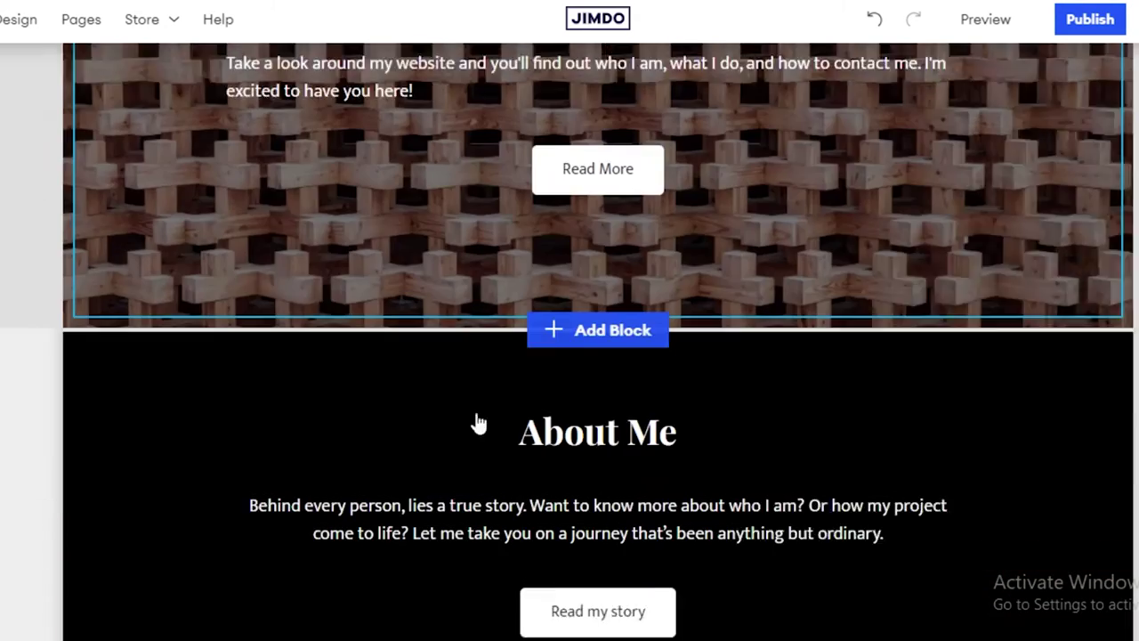
scroll(478, 422, "up", 5)
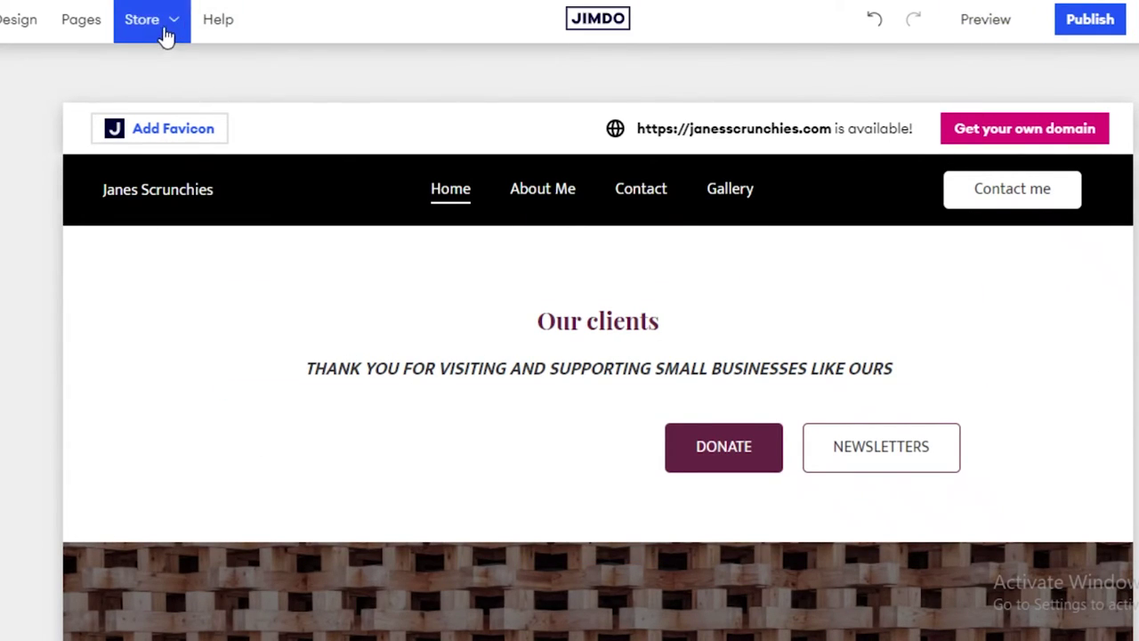
Change the site-wide button style from Oval to Sharp square corners in the Design settings
left_click(27, 34)
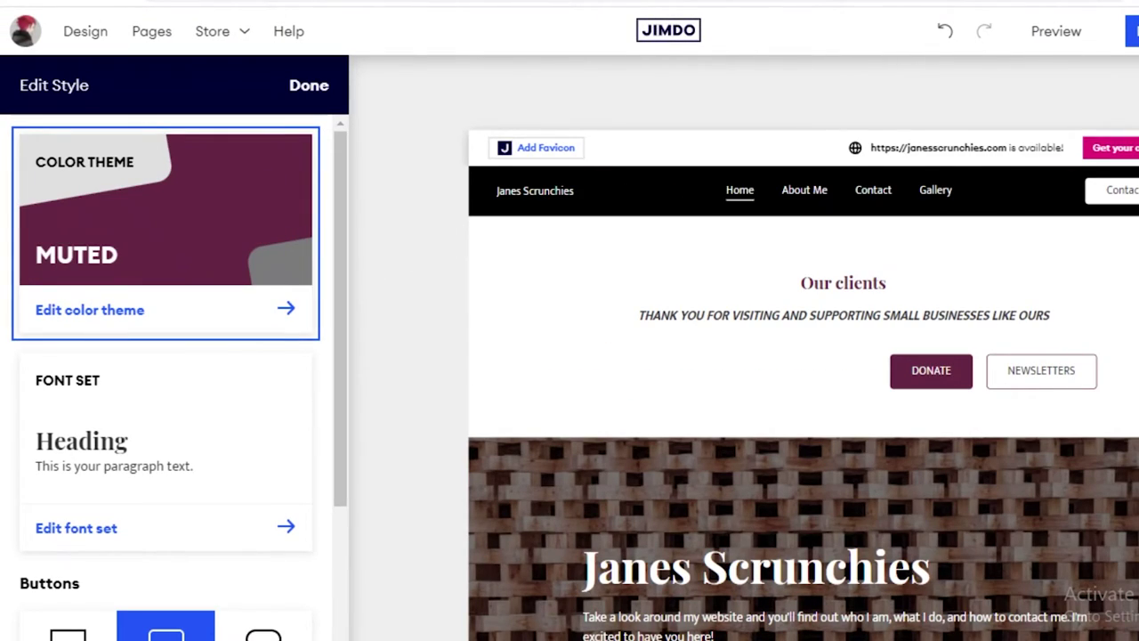
scroll(186, 359, "down", 3)
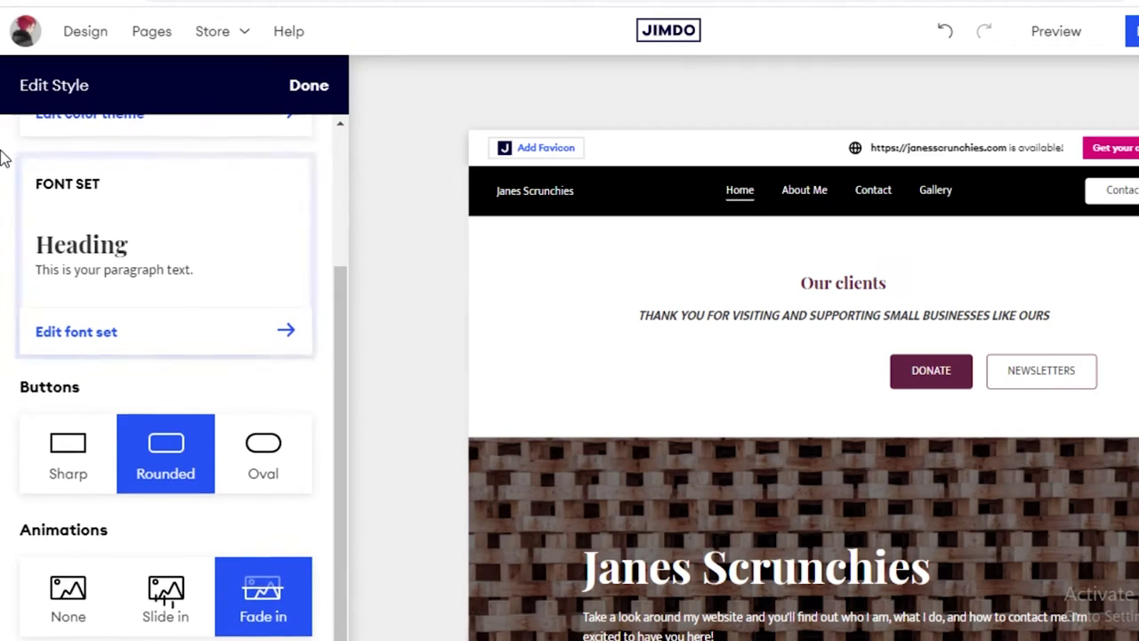
scroll(17, 157, "up", 3)
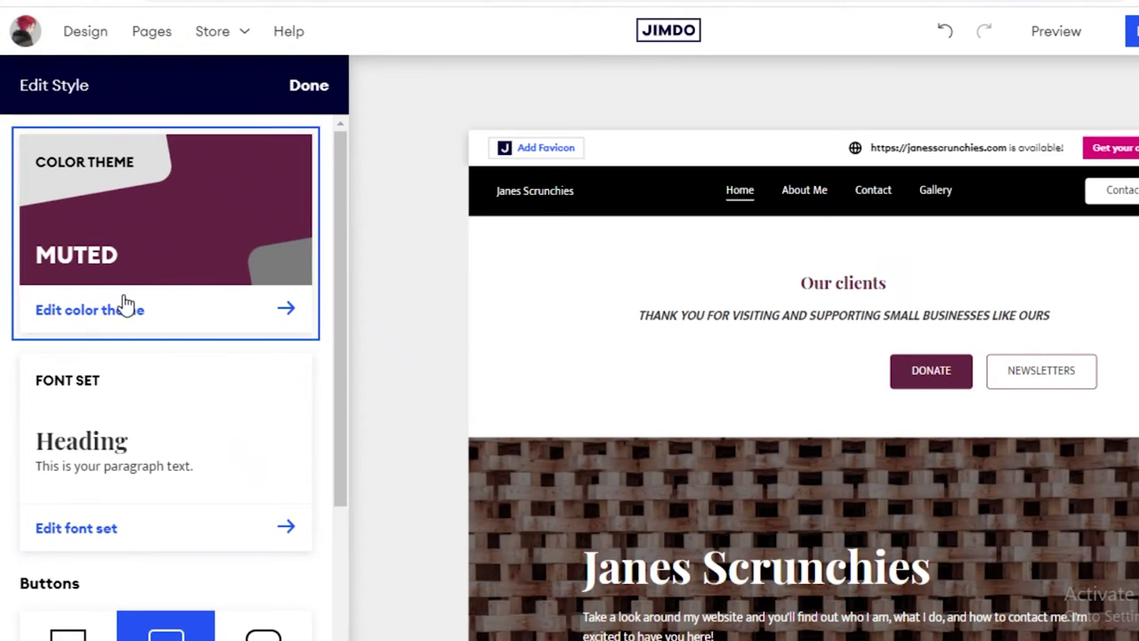
scroll(96, 230, "down", 2)
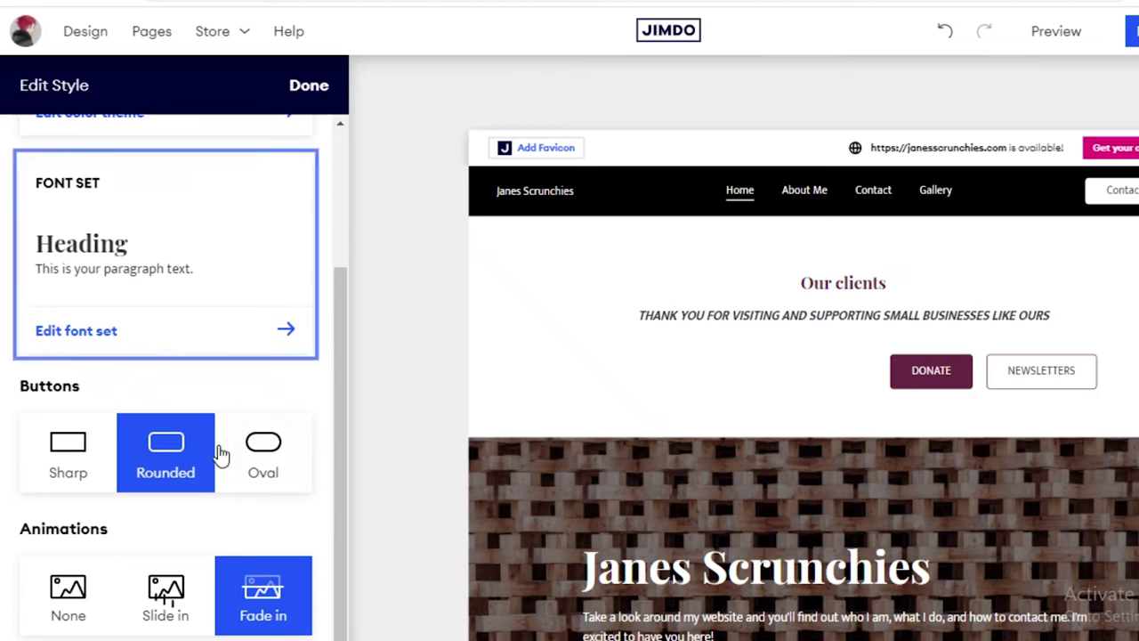
left_click(242, 472)
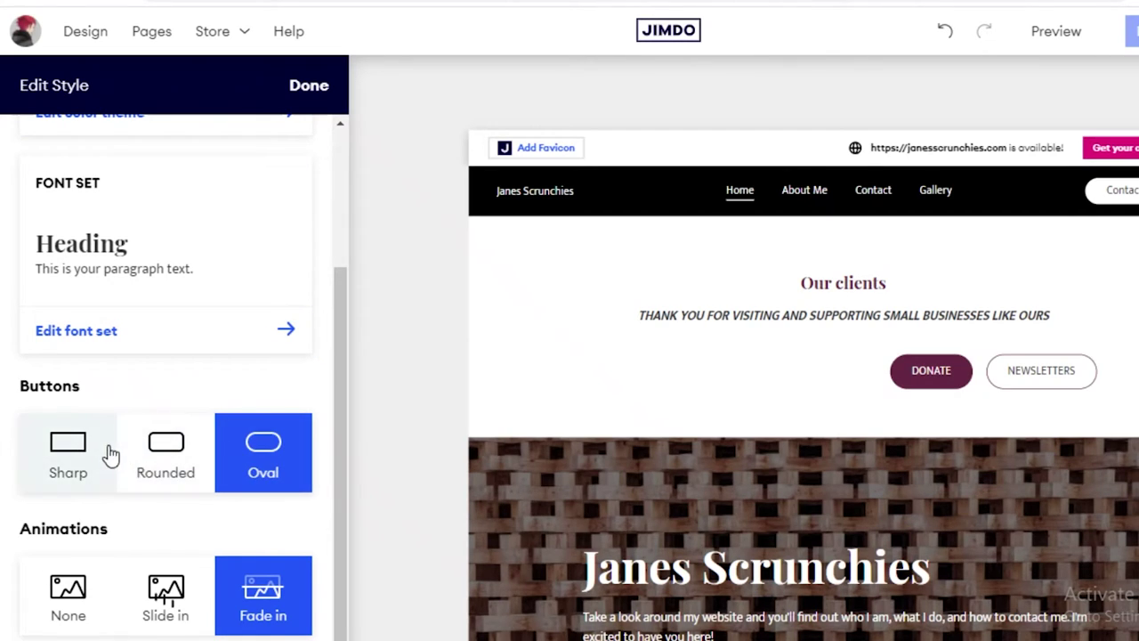
left_click(124, 461)
left_click(56, 454)
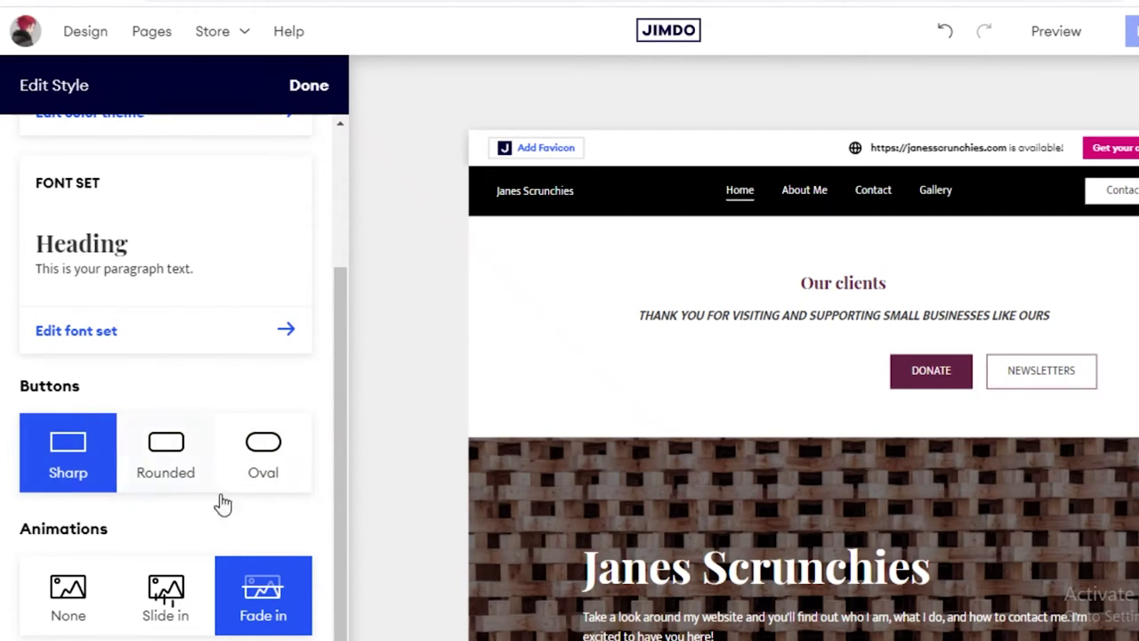
scroll(663, 469, "down", 5)
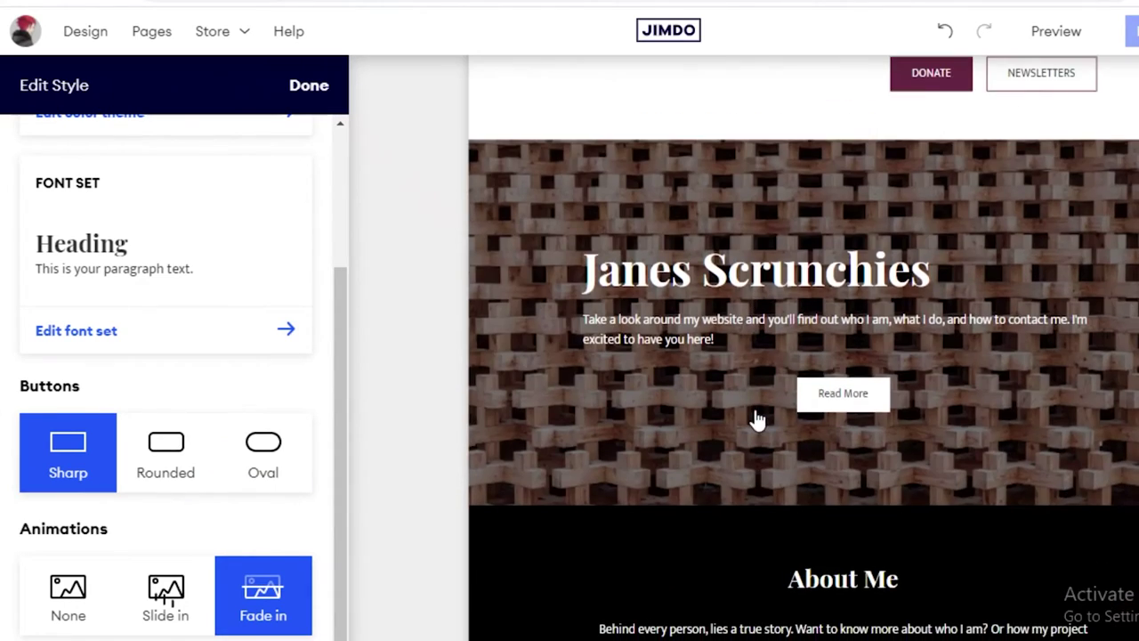
scroll(257, 554, "up", 2)
scroll(771, 465, "up", 5)
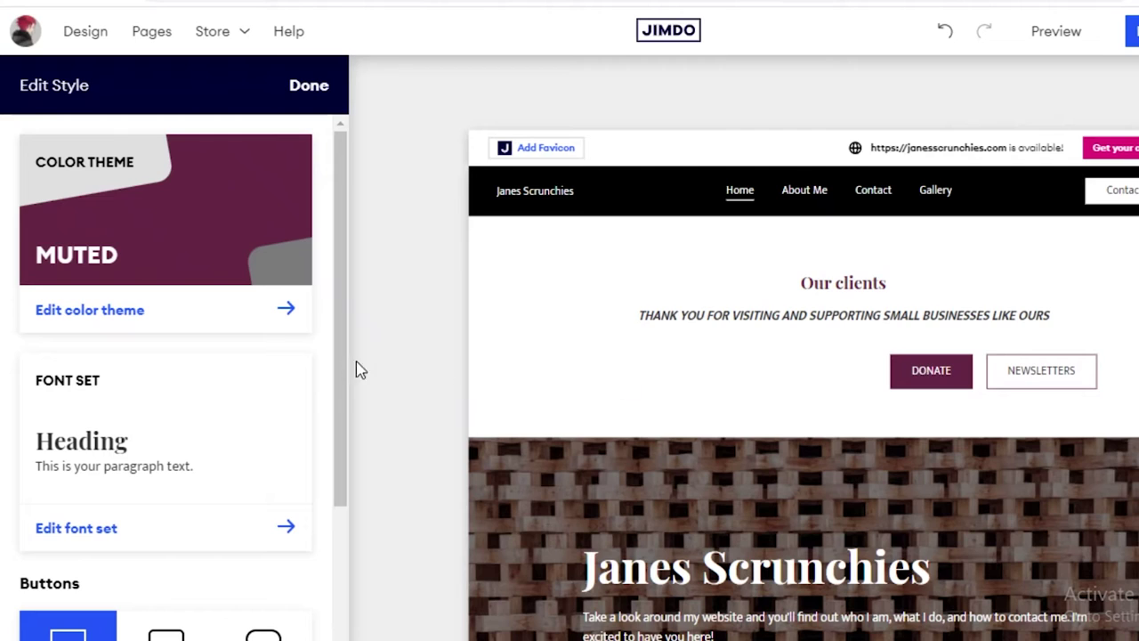
left_click(311, 89)
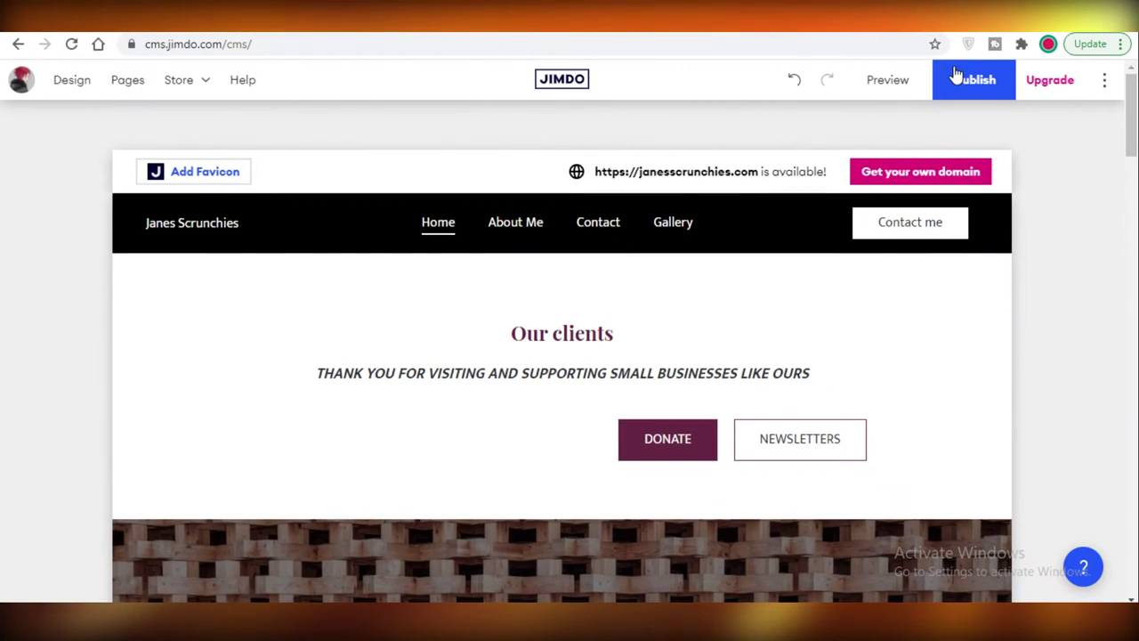
Publish the site, review it live at janes-scrunchies-1.jimdosite.com, then return to the editor
left_click(968, 80)
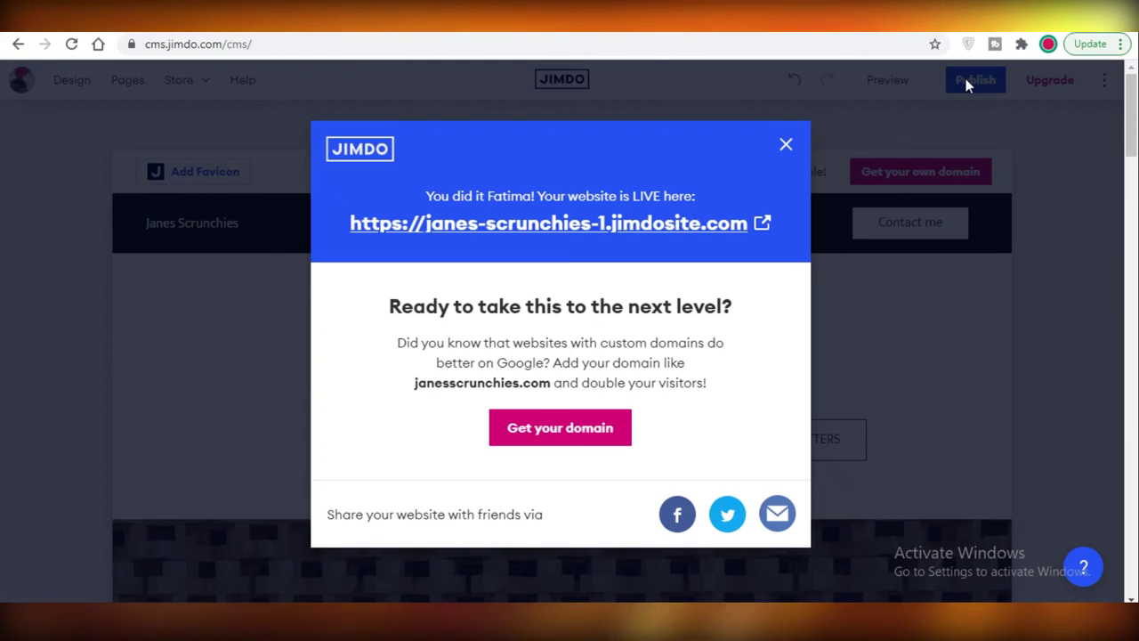
left_click(613, 228)
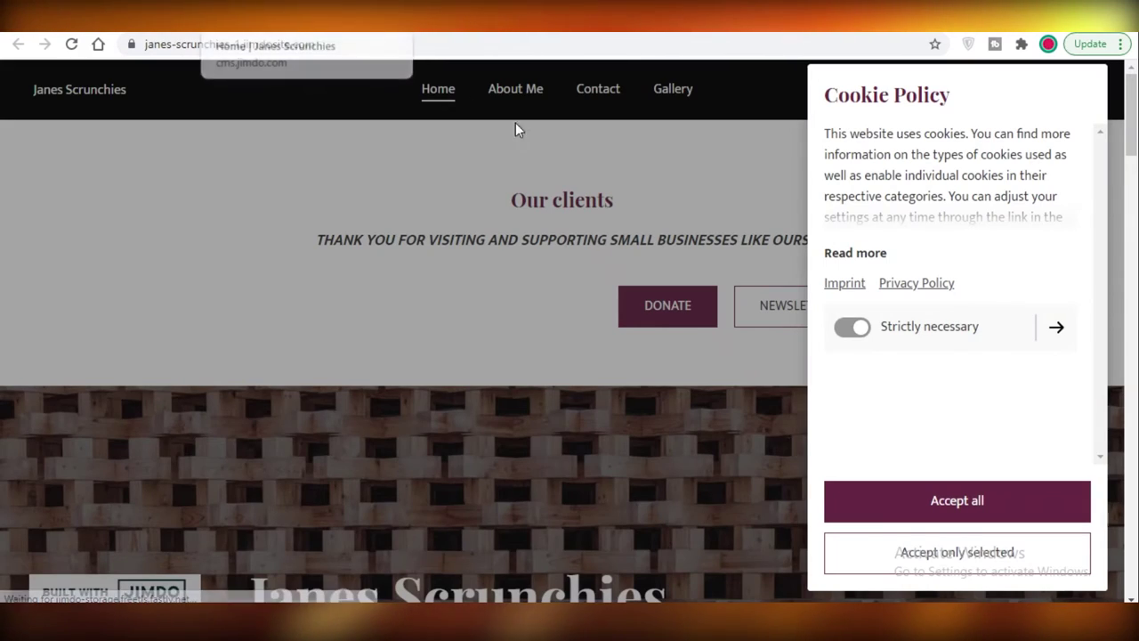
left_click(890, 517)
scroll(644, 282, "down", 10)
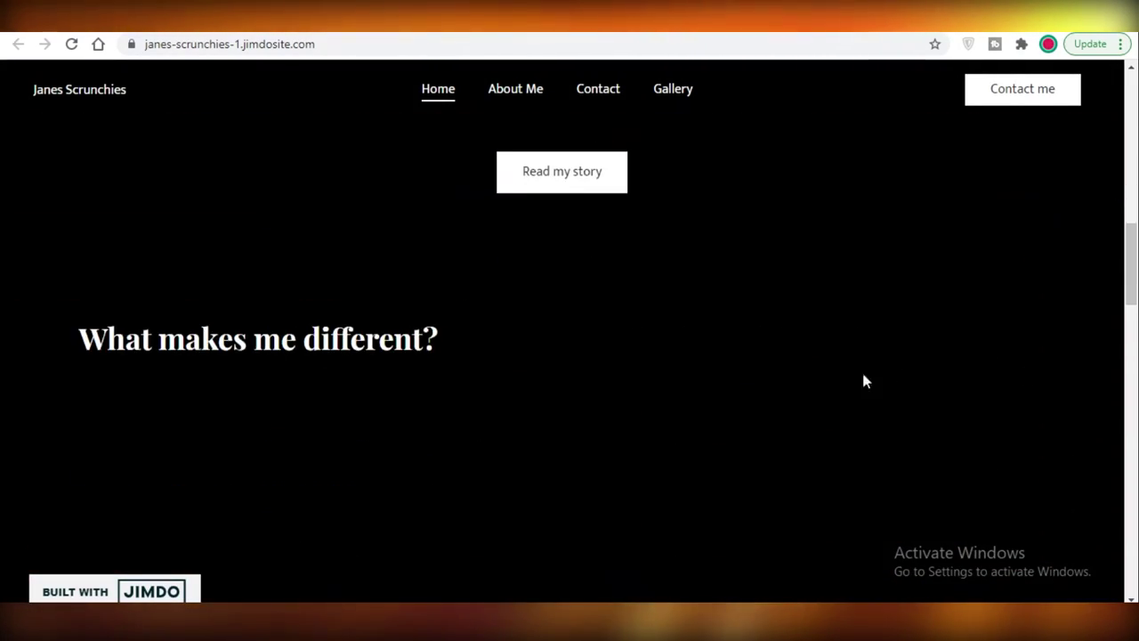
scroll(594, 300, "up", 5)
scroll(738, 386, "down", 8)
scroll(1111, 345, "up", 5)
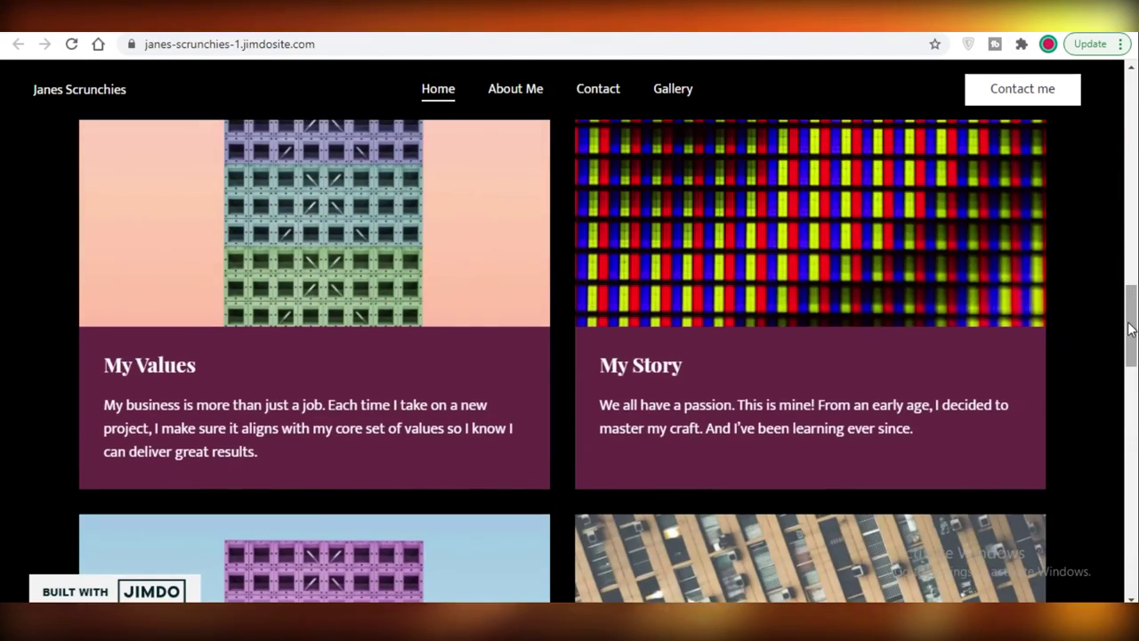
scroll(842, 377, "up", 10)
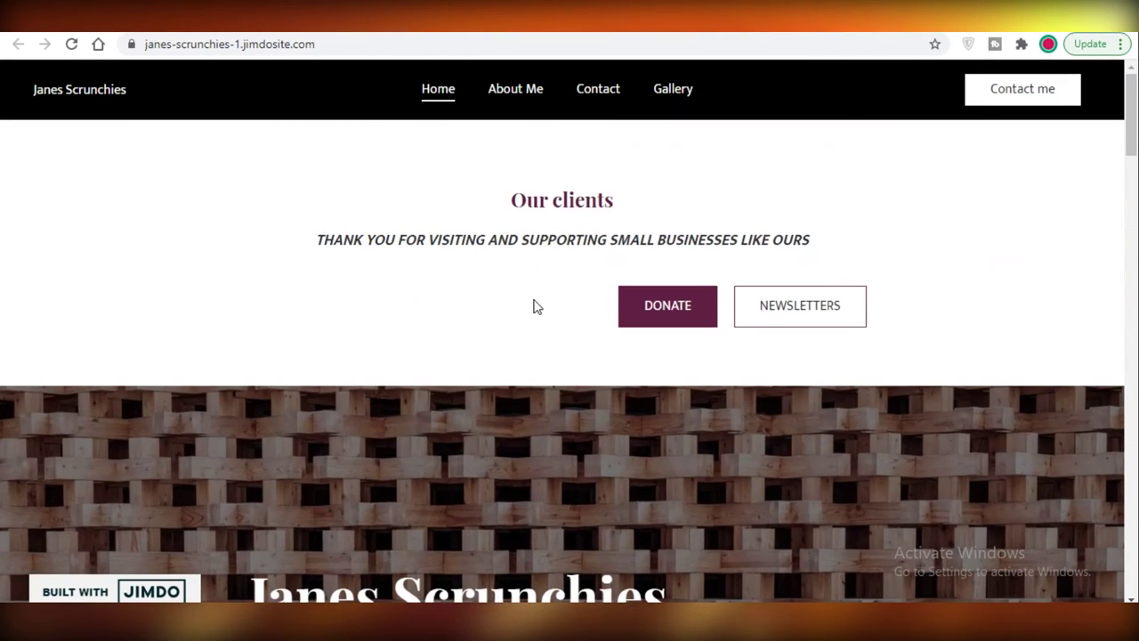
key("ctrl+w")
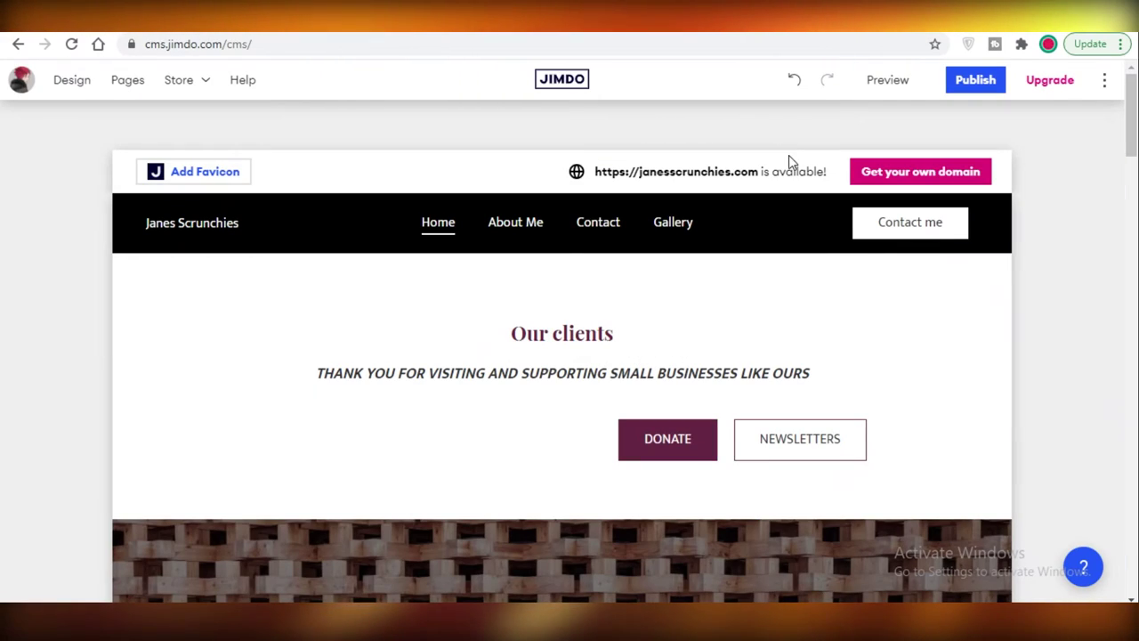
Open the Edit Style settings showing the Muted colour theme, font set and button styles
left_click(174, 93)
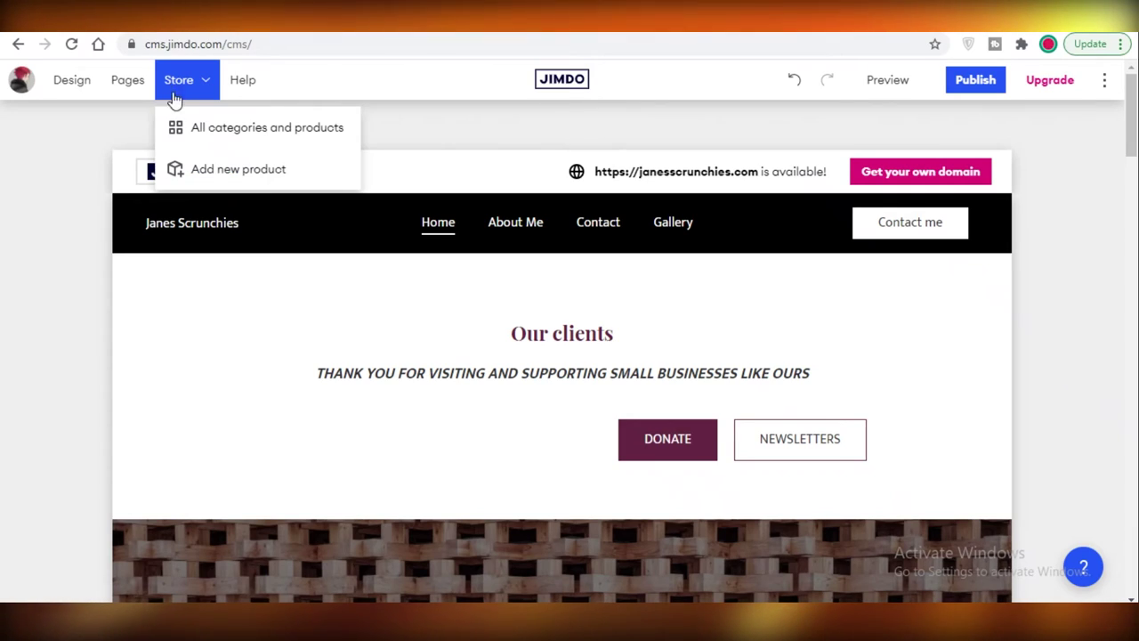
left_click(211, 93)
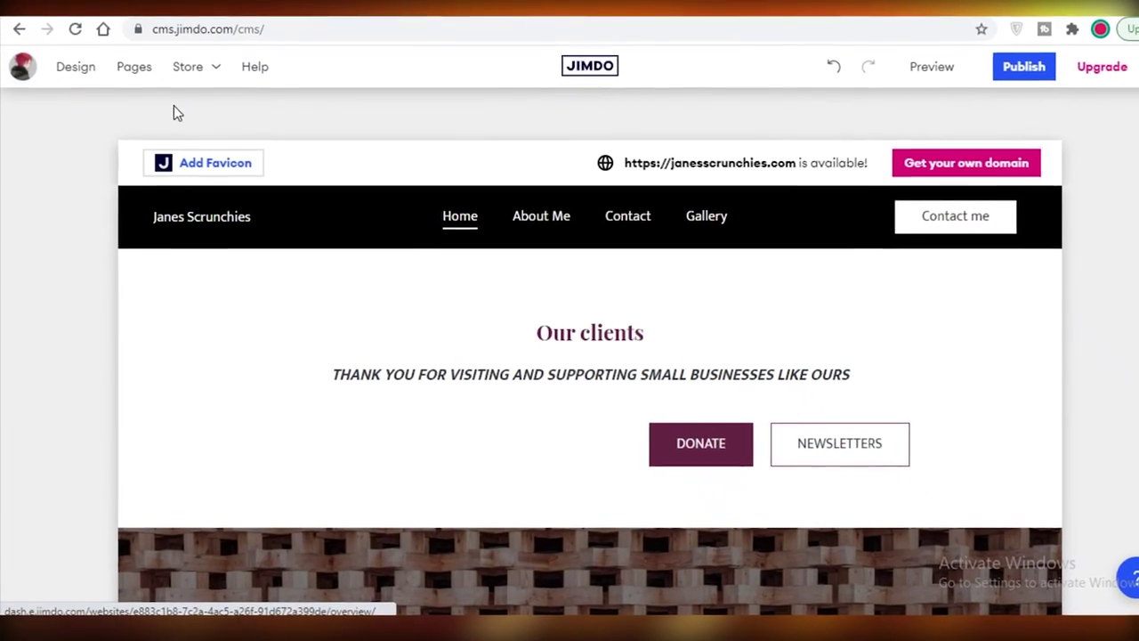
left_click(76, 66)
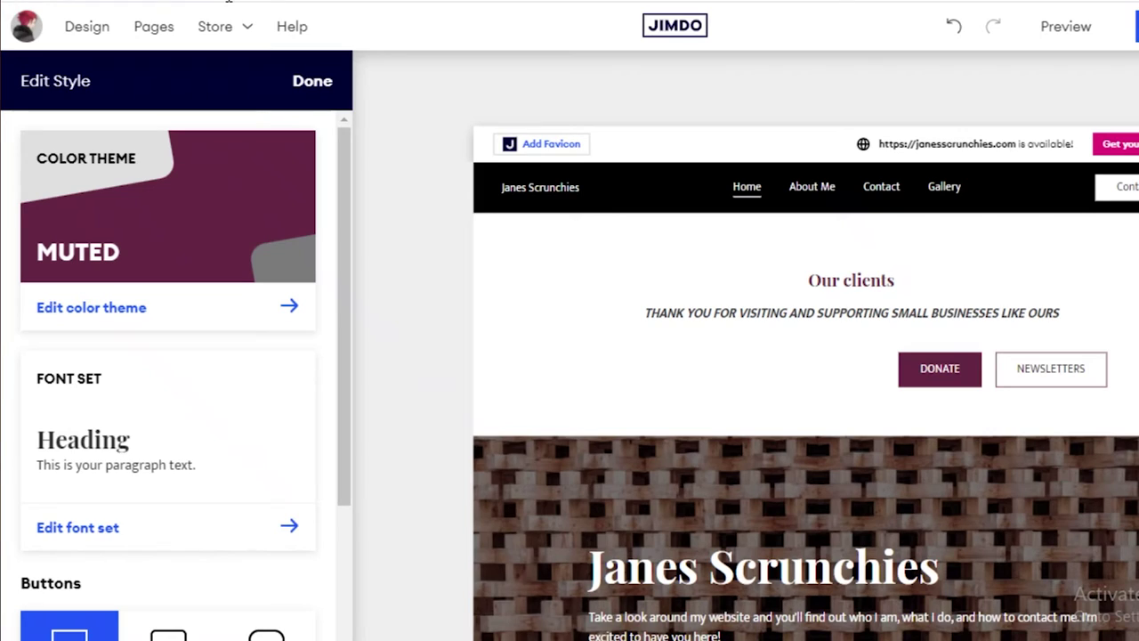
Begin adding a first store product, then cancel the image upload and close the prompt
left_click(216, 16)
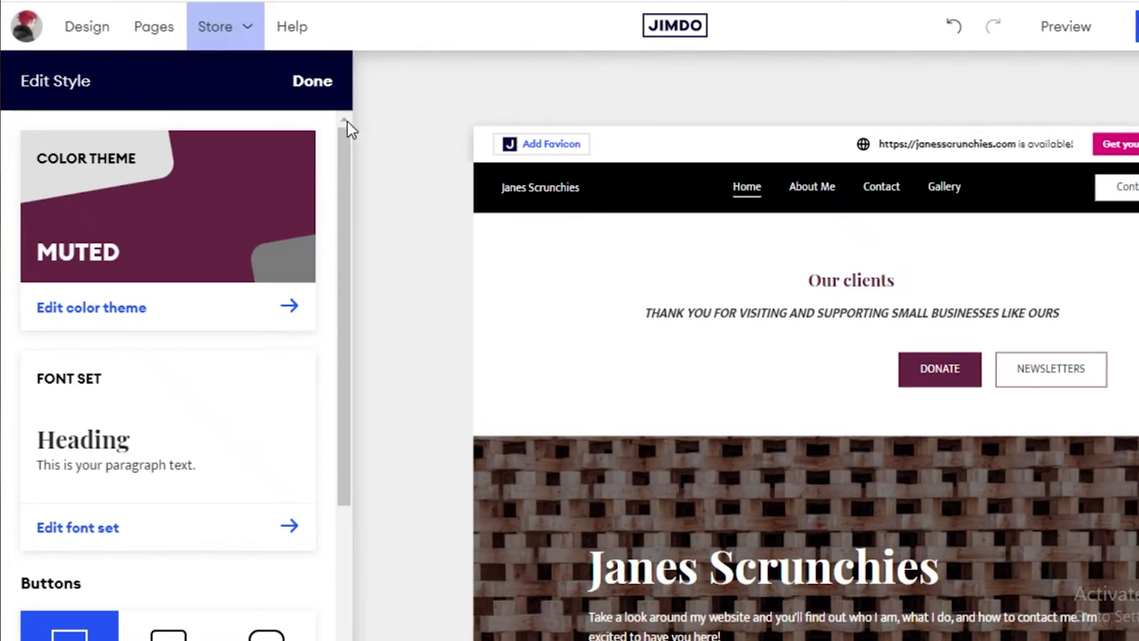
mouse_move(218, 27)
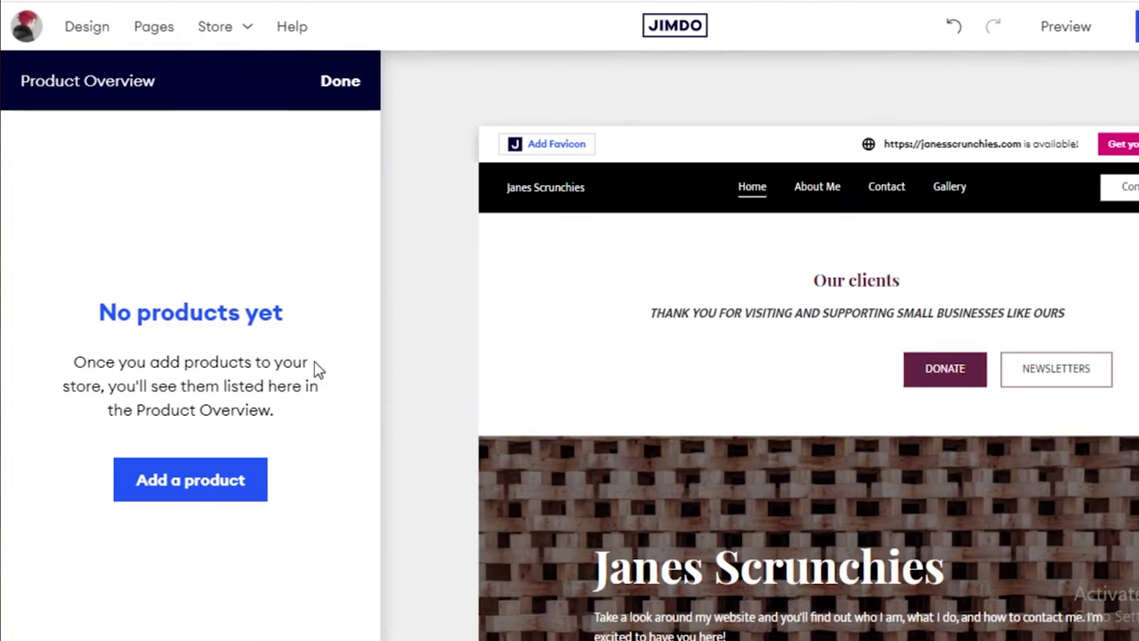
left_click(123, 525)
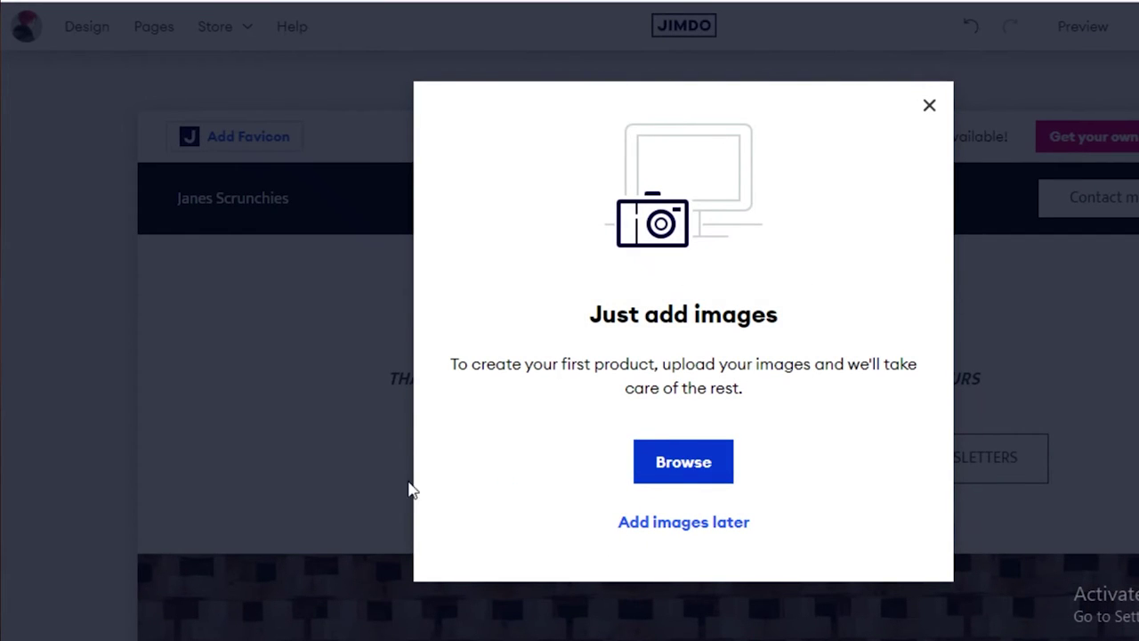
left_click(674, 476)
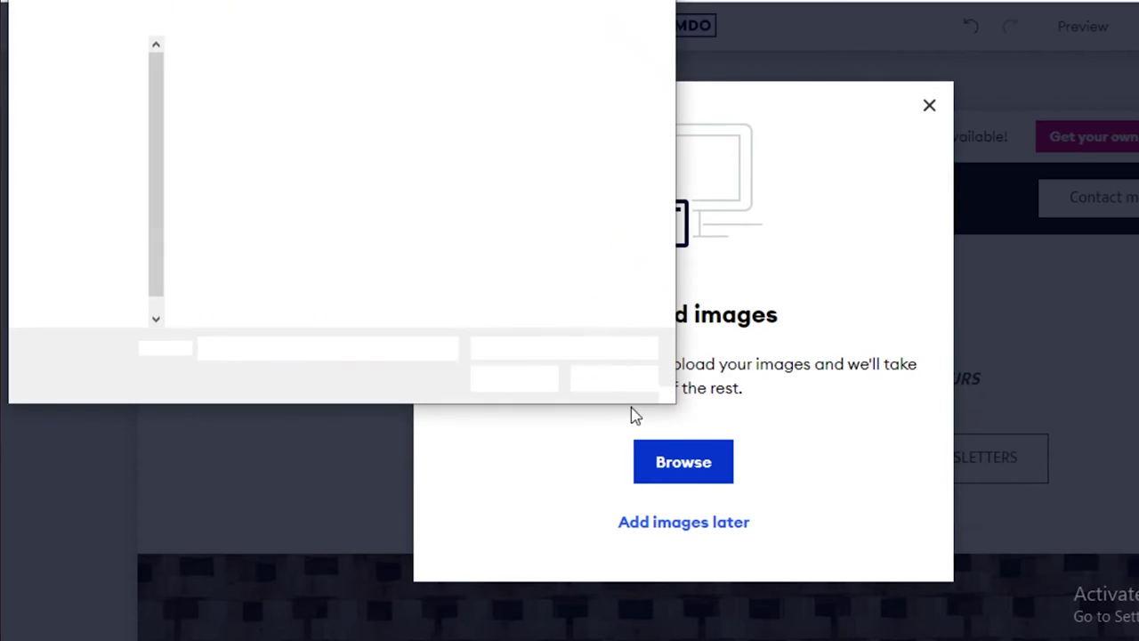
key("Escape")
left_click(930, 106)
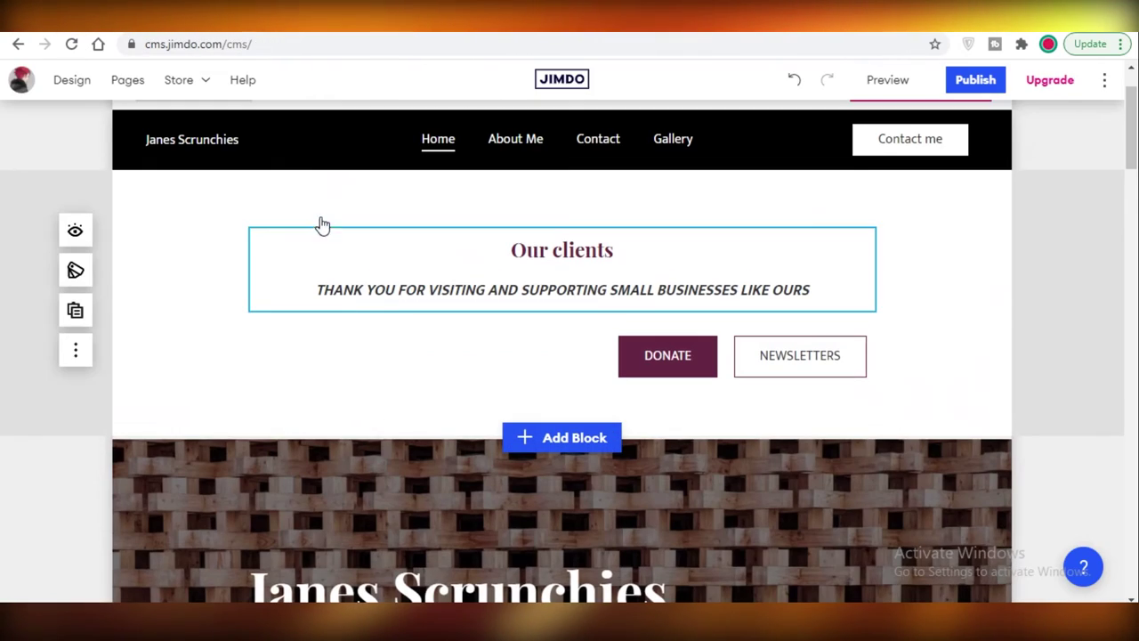
Scroll through the editor page and switch to the live janes-scrunchies-1.jimdosite.com site
scroll(414, 270, "up", 2)
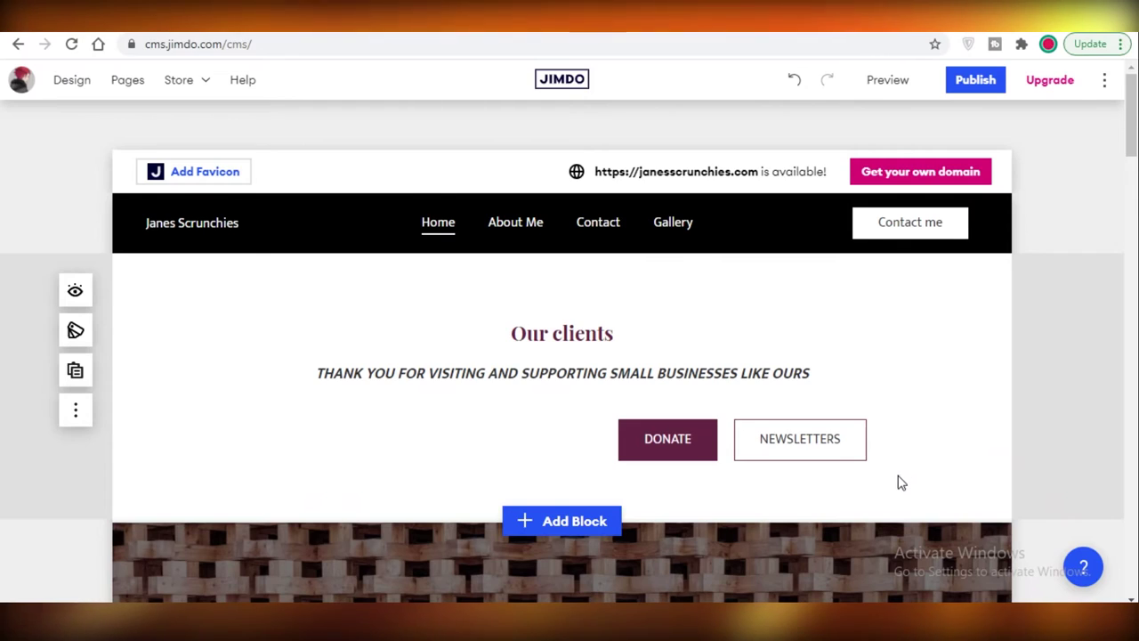
scroll(898, 480, "down", 3)
left_click_drag(1134, 339, 1054, 206)
scroll(1054, 206, "up", 5)
scroll(867, 470, "down", 4)
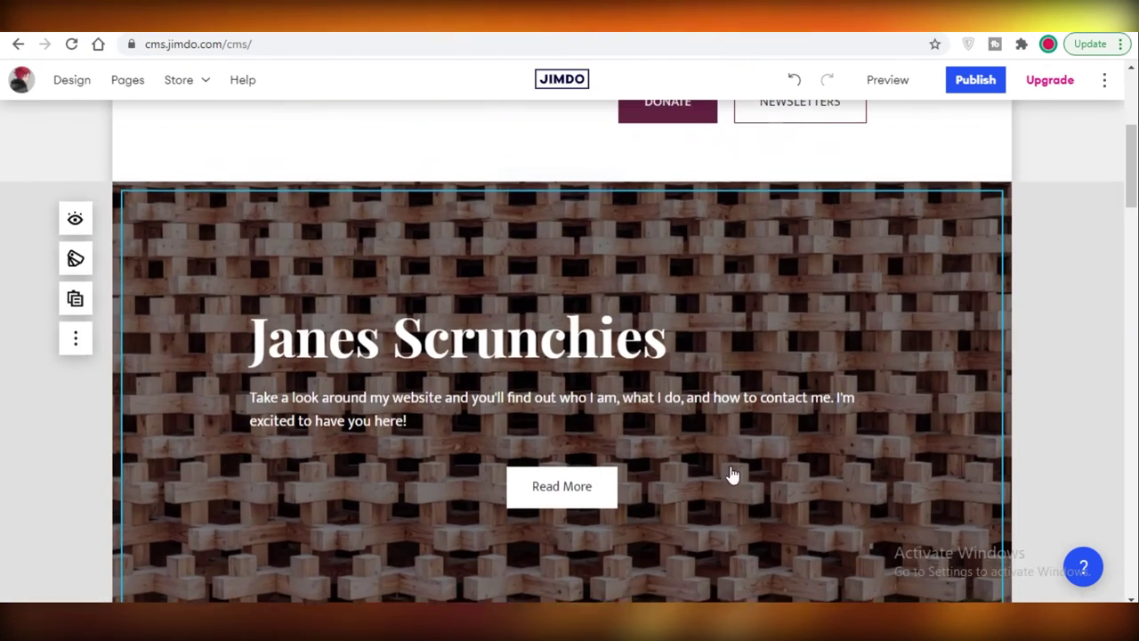
scroll(249, 234, "up", 4)
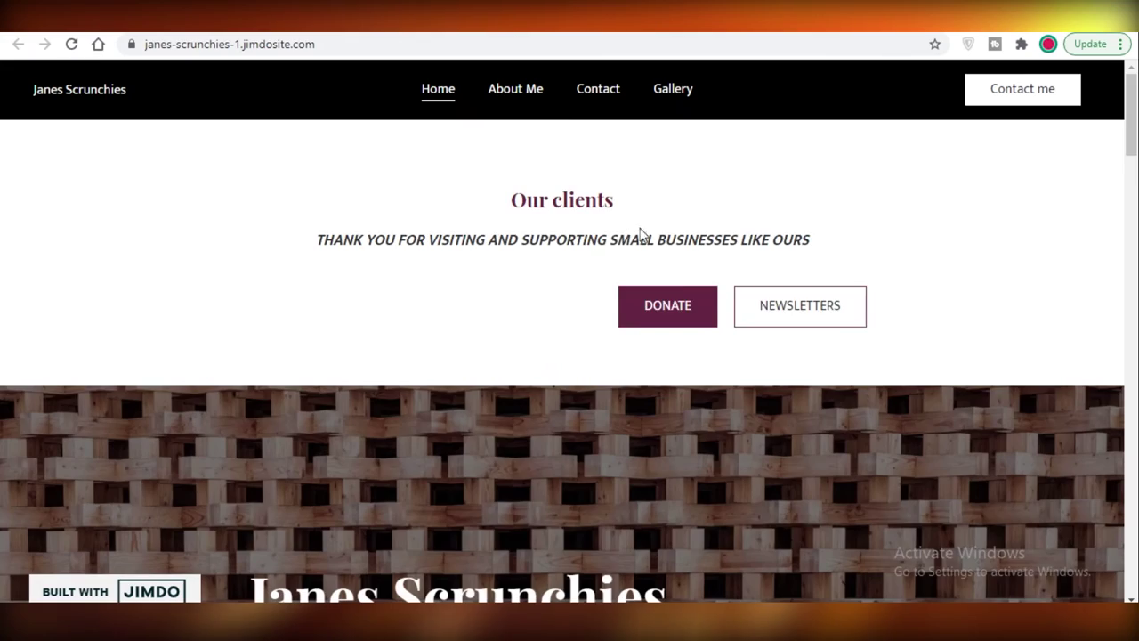
scroll(672, 573, "down", 15)
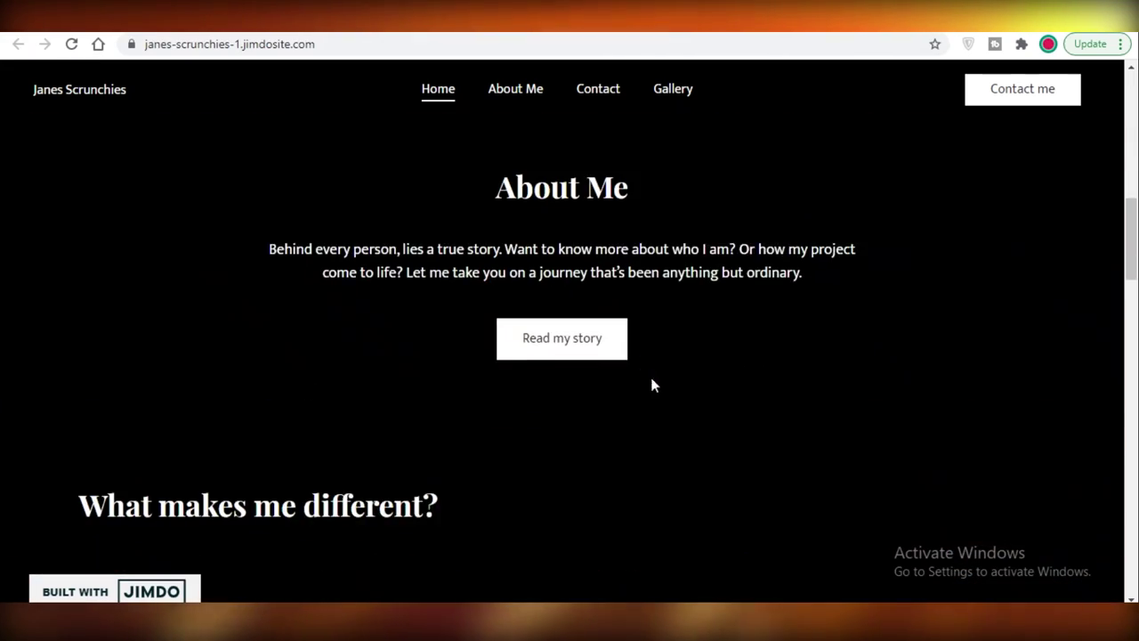
scroll(663, 398, "down", 15)
scroll(1079, 525, "up", 5)
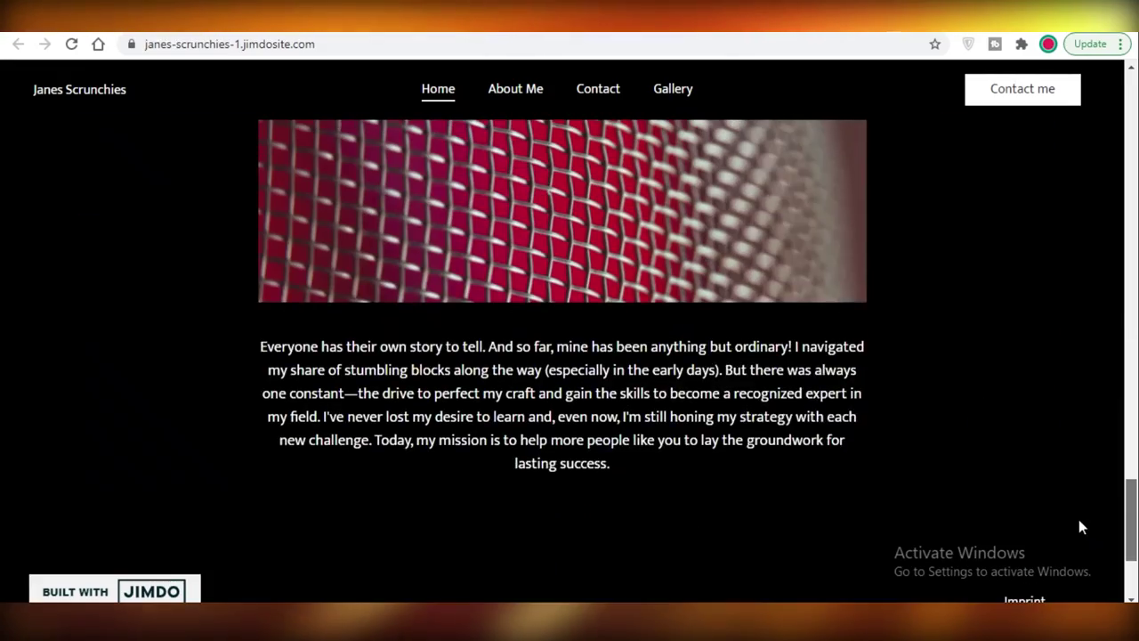
scroll(1089, 462, "down", 5)
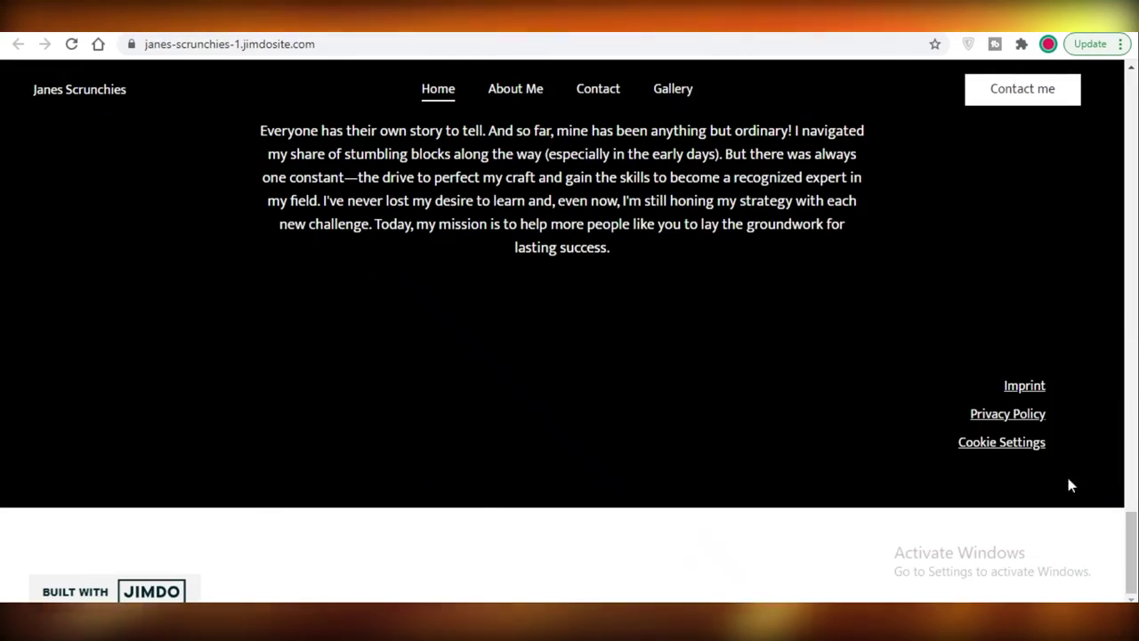
left_click_drag(1134, 549, 1129, 98)
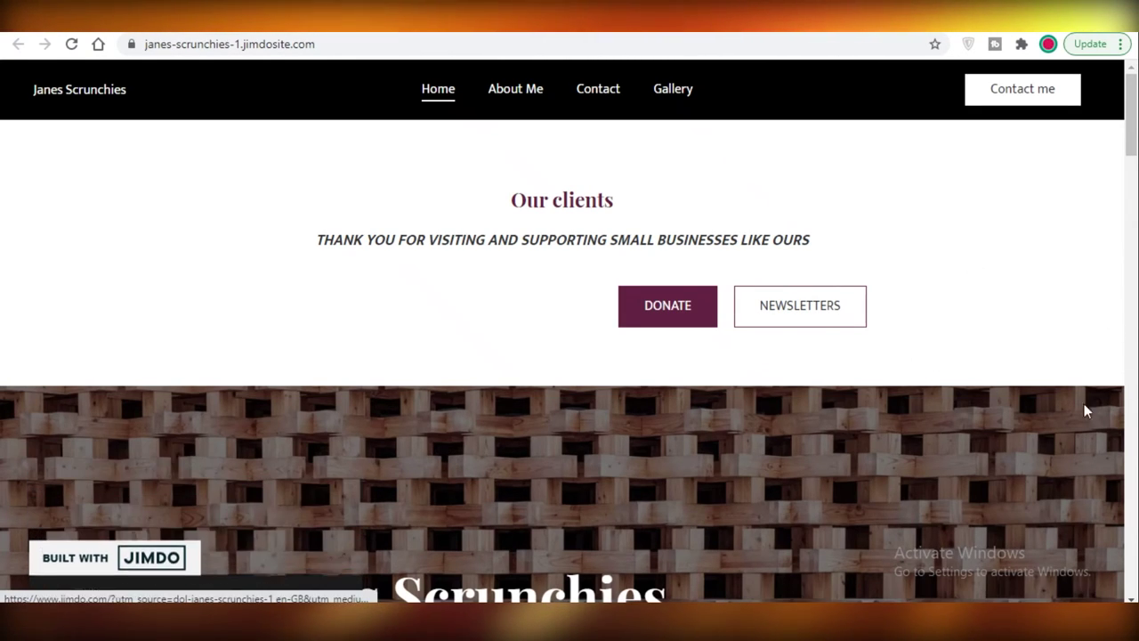
scroll(1128, 221, "down", 20)
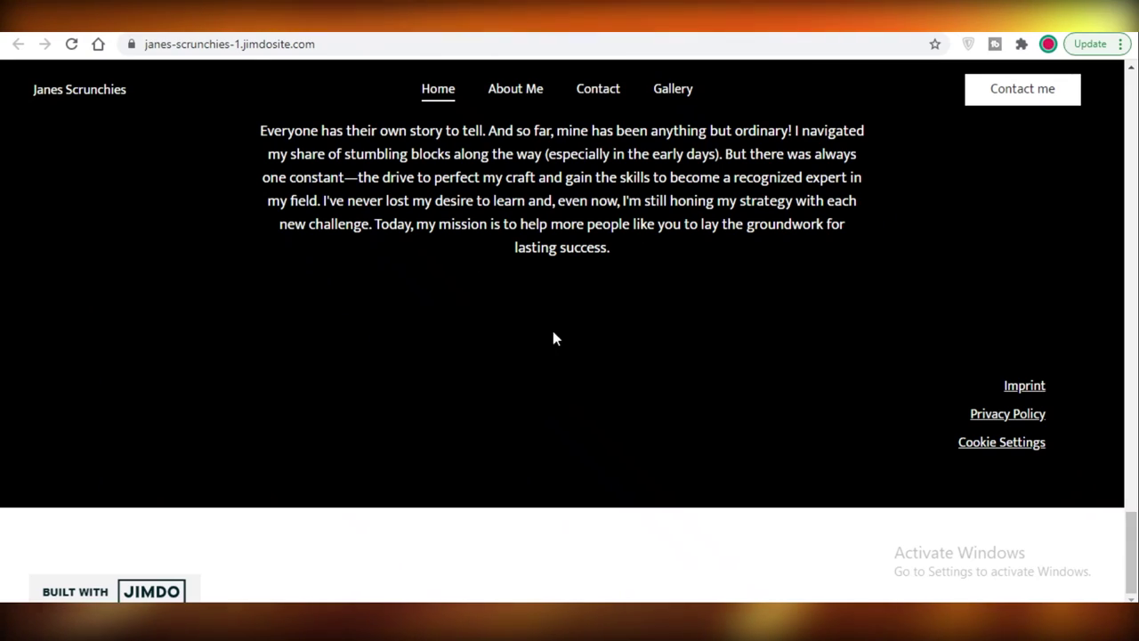
scroll(870, 480, "up", 8)
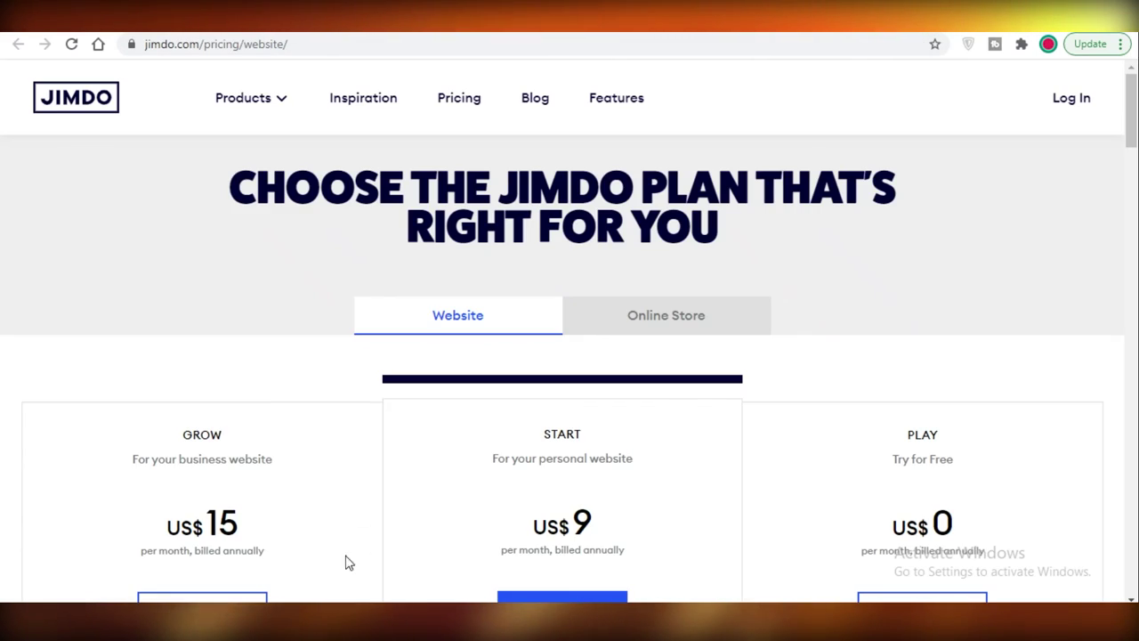
Review the Website plans GROW US$15, START US$9 and PLAY US$0, checking the Free domain info
scroll(739, 418, "down", 2)
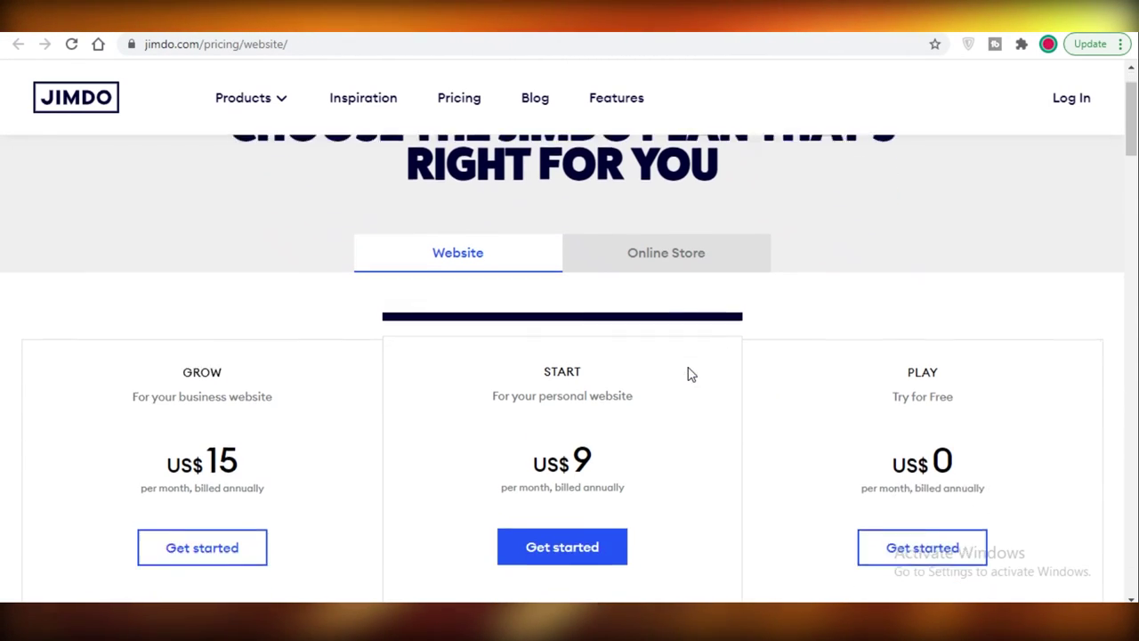
scroll(801, 454, "down", 1)
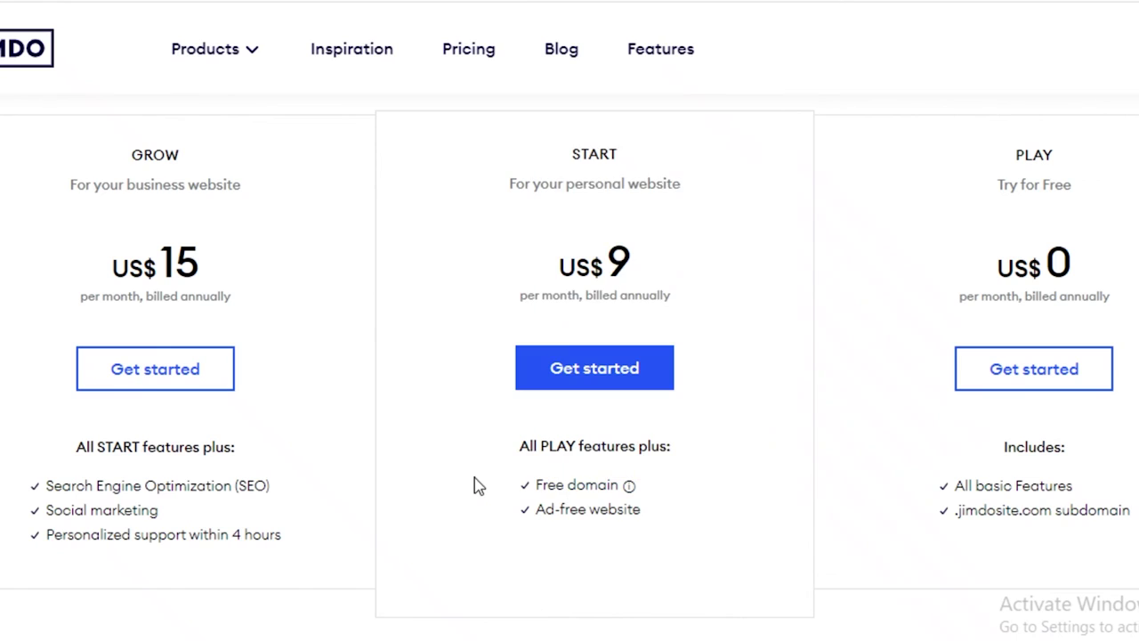
mouse_move(574, 486)
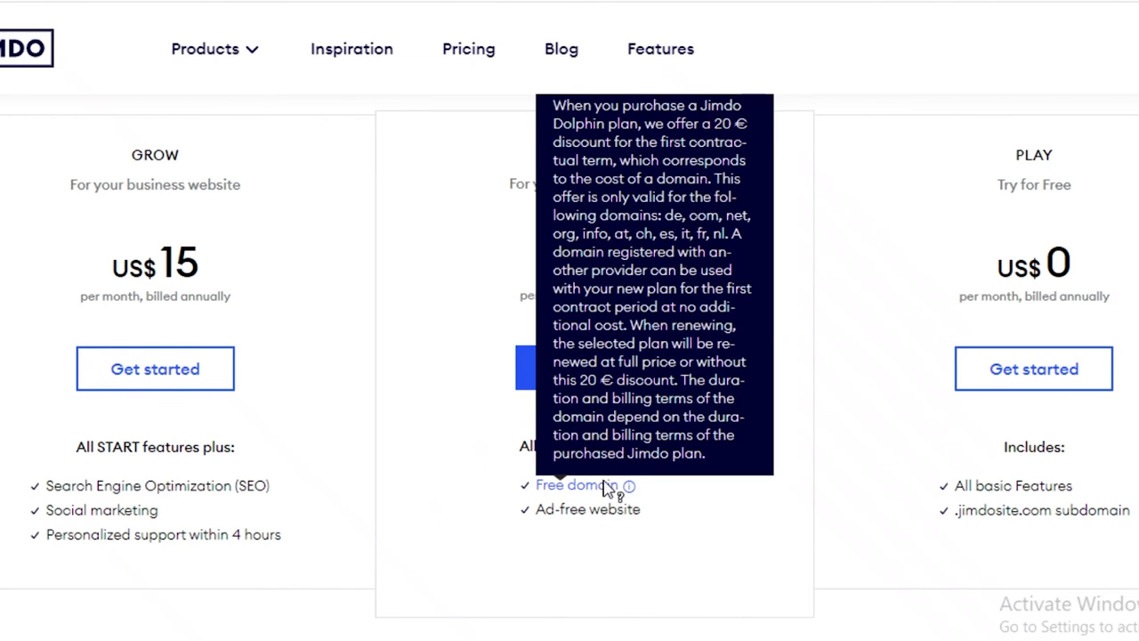
scroll(713, 529, "up", 2)
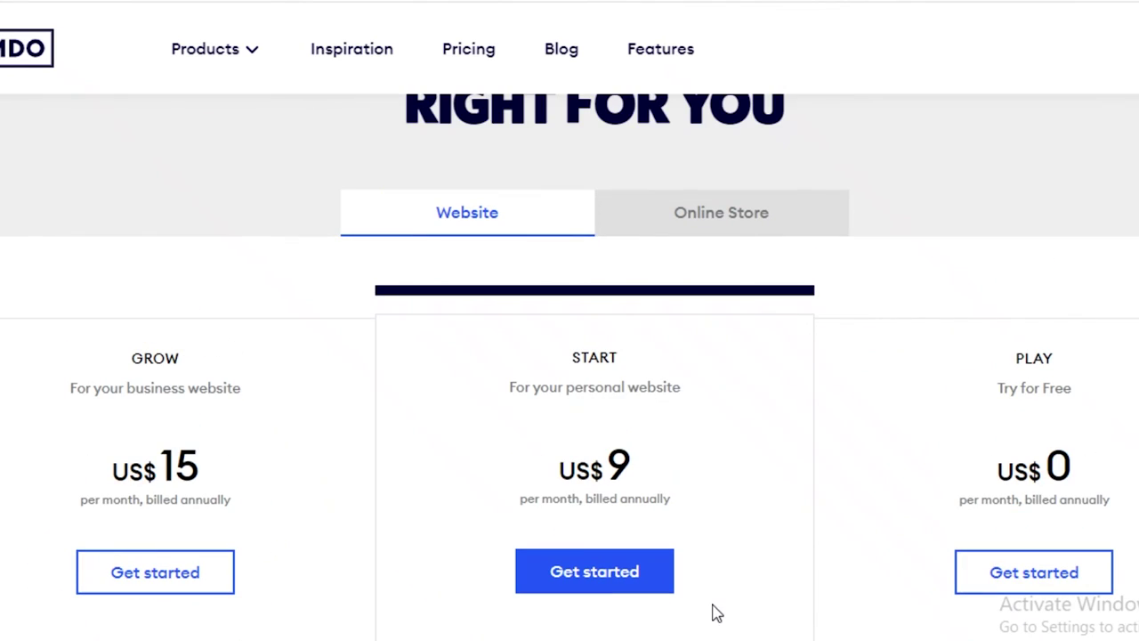
scroll(713, 610, "down", 4)
scroll(89, 303, "up", 3)
scroll(98, 276, "down", 2)
scroll(133, 285, "up", 1)
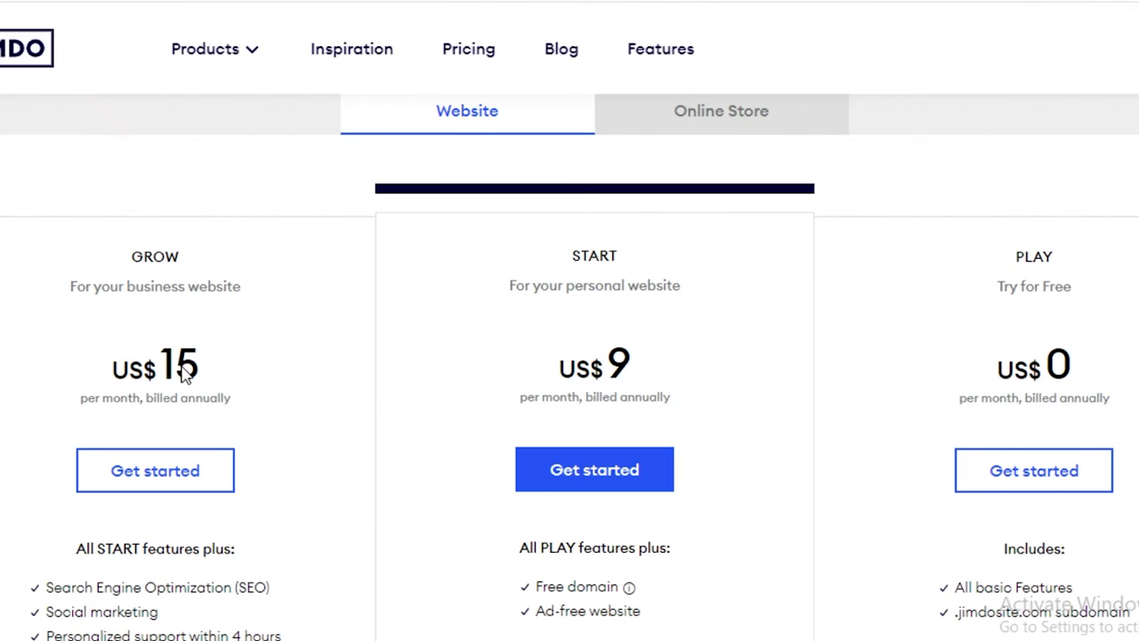
scroll(212, 469, "down", 1)
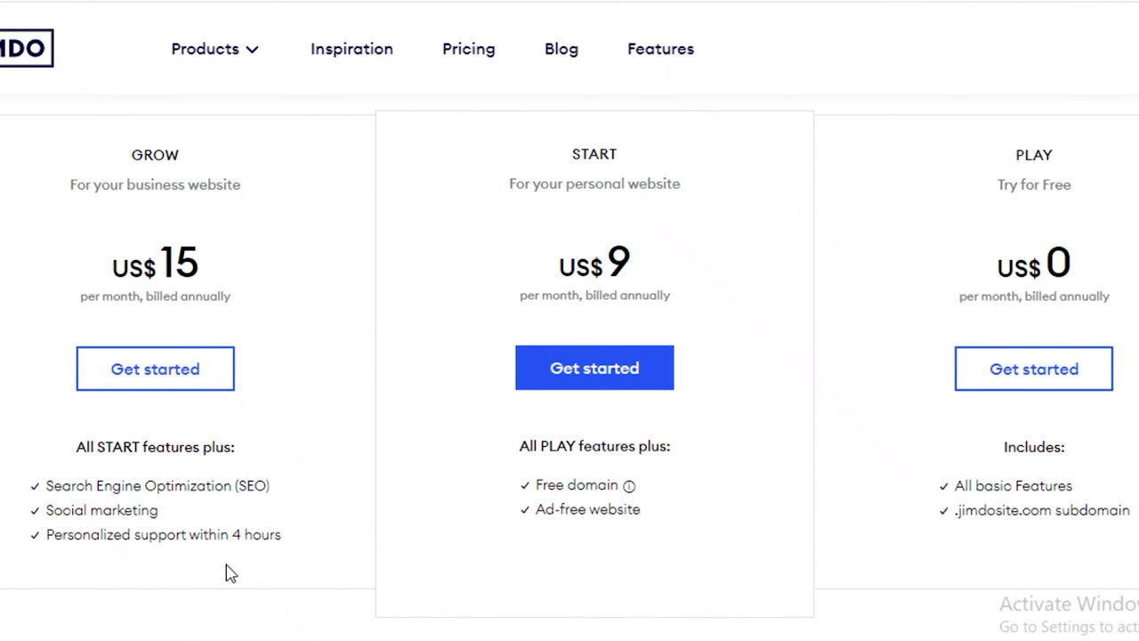
scroll(460, 596, "up", 3)
scroll(211, 440, "down", 5)
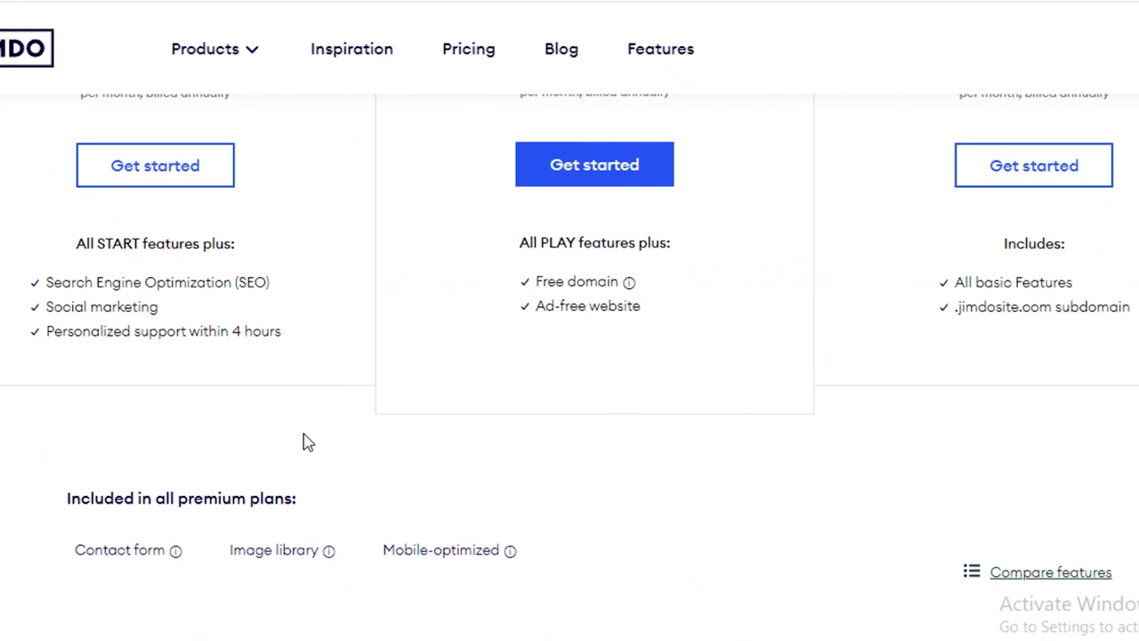
scroll(584, 381, "up", 5)
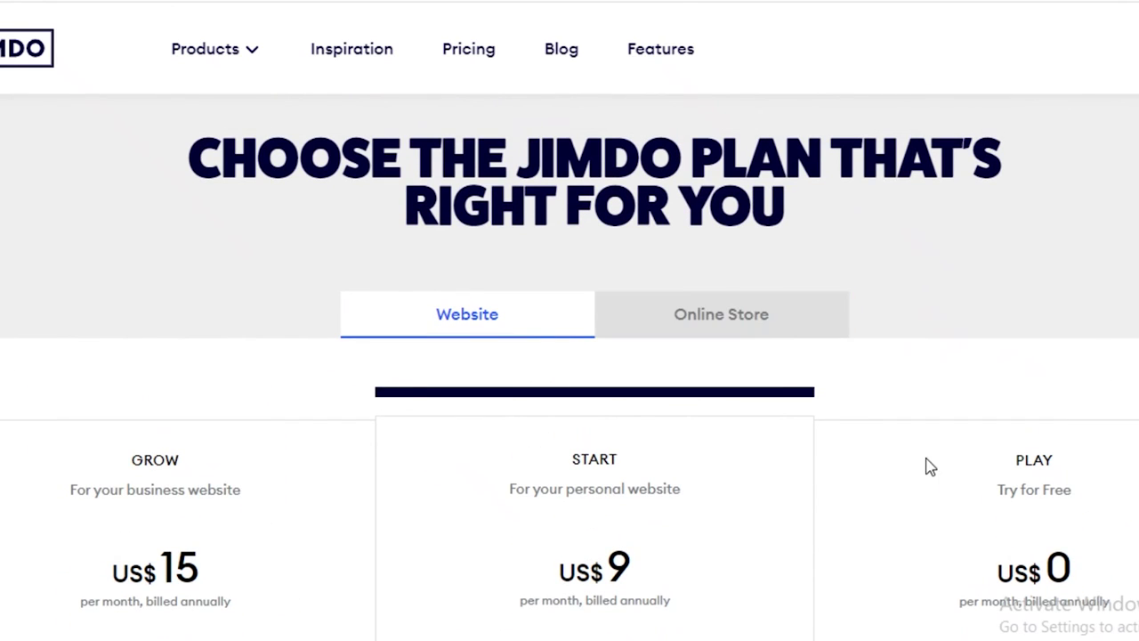
Review the Online Store plans BUSINESS US$19 and BASIC US$15 and their FAQ
left_click(635, 318)
scroll(676, 415, "down", 5)
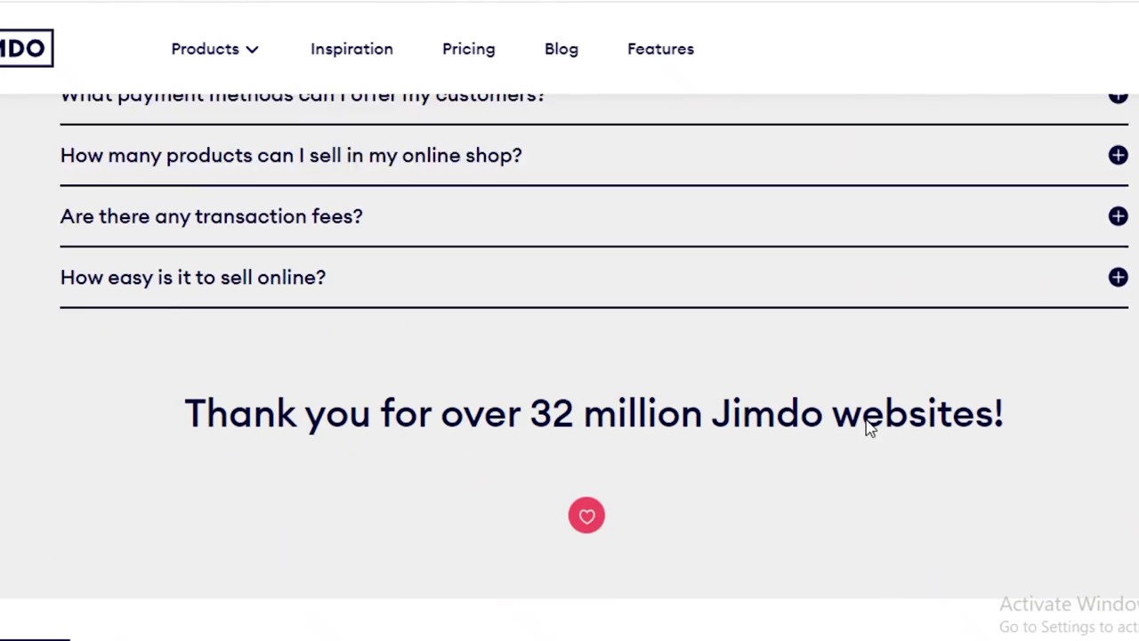
scroll(870, 428, "up", 5)
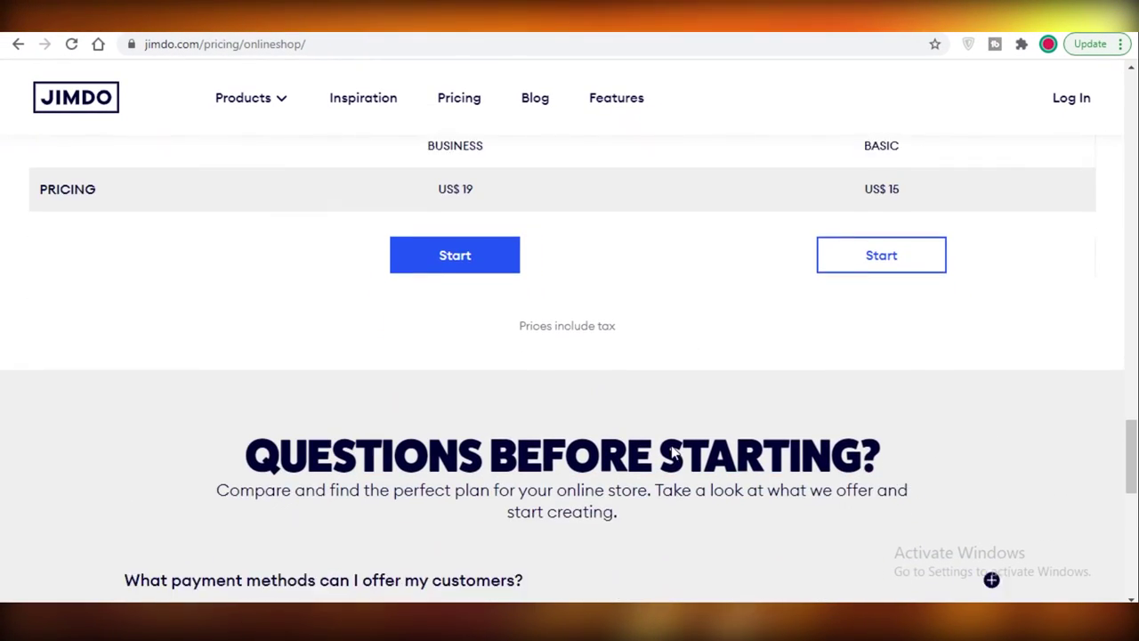
scroll(674, 454, "up", 15)
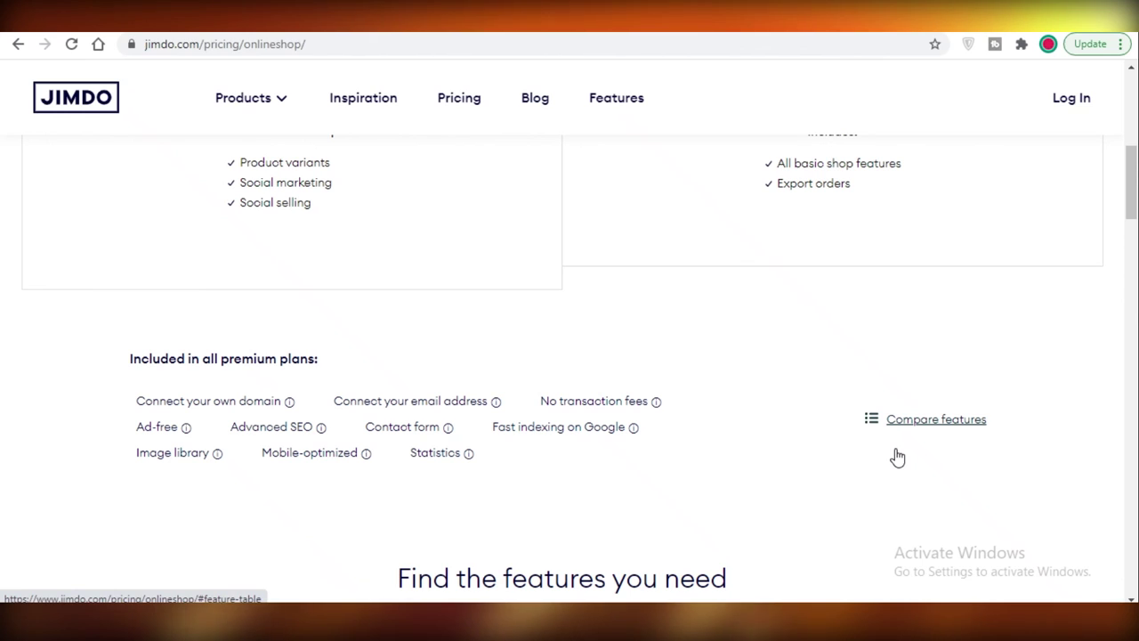
scroll(895, 458, "up", 6)
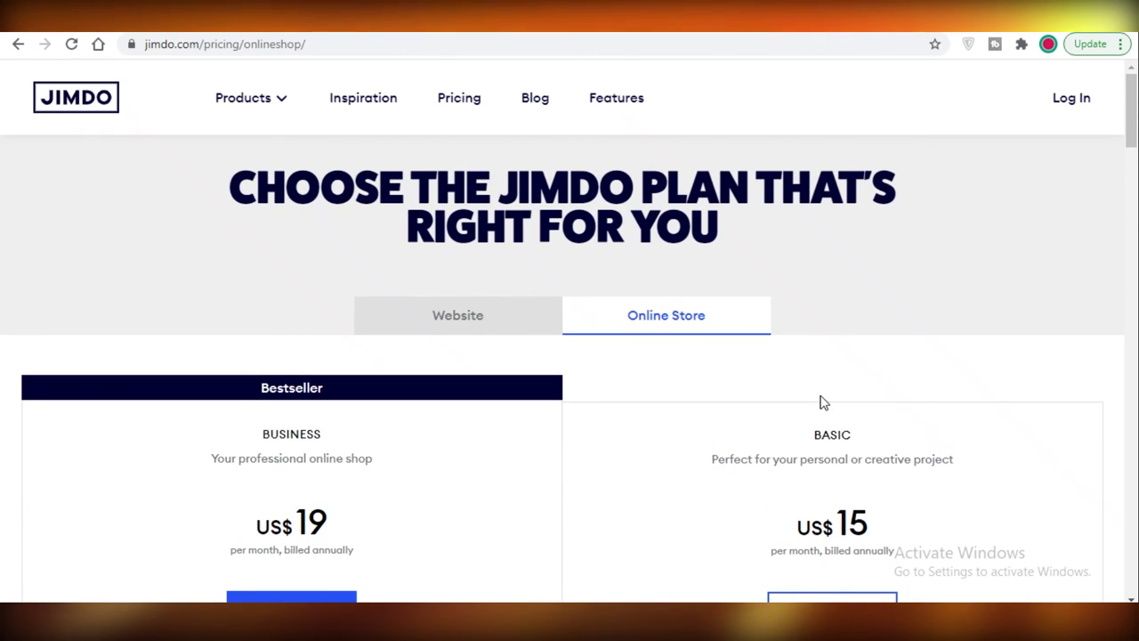
scroll(989, 341, "down", 2)
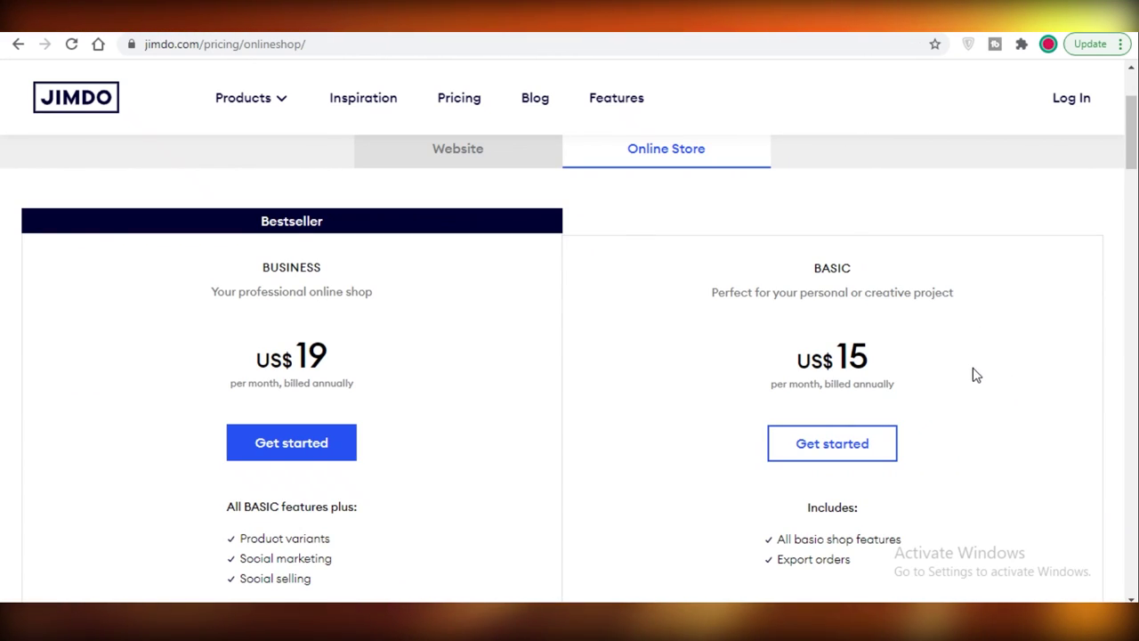
scroll(770, 495, "down", 1)
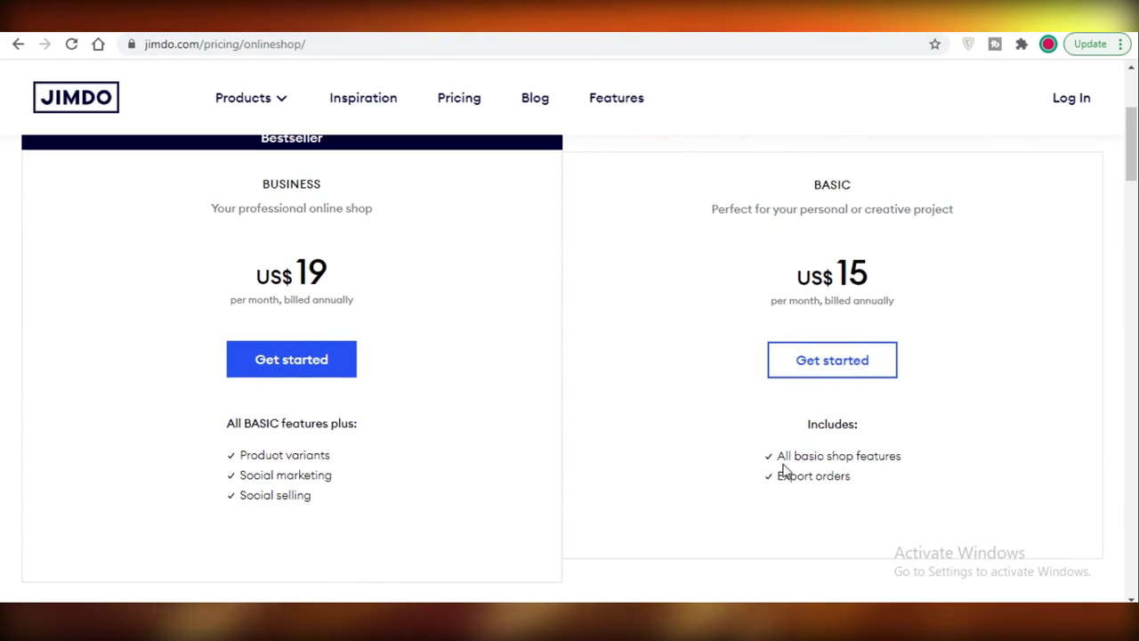
left_click_drag(884, 461, 897, 457)
left_click(822, 472)
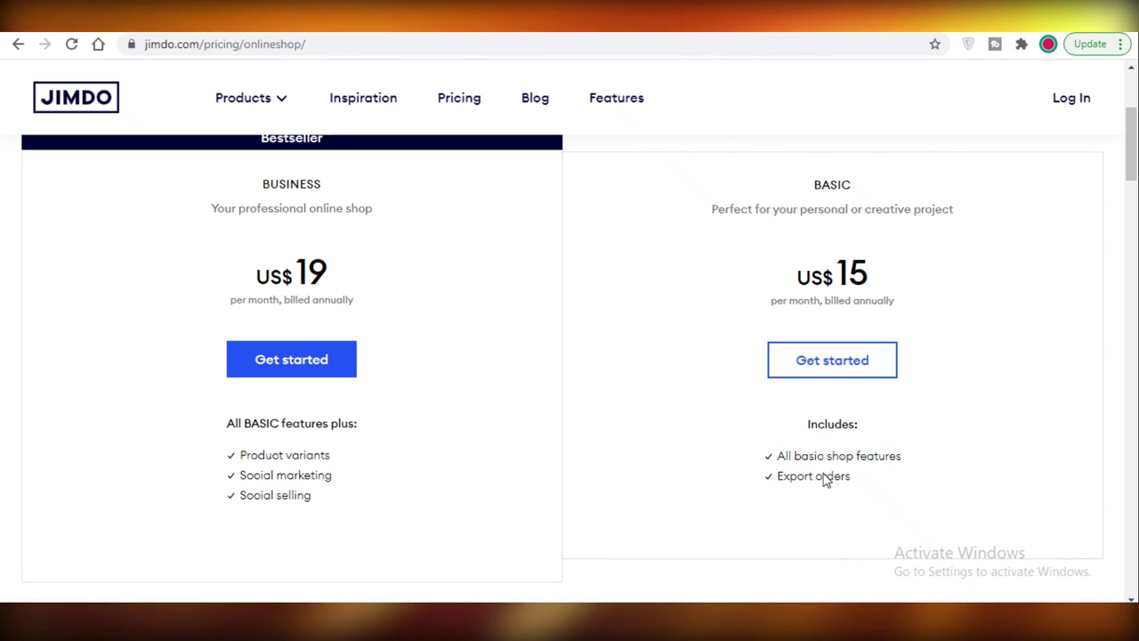
scroll(473, 473, "up", 1)
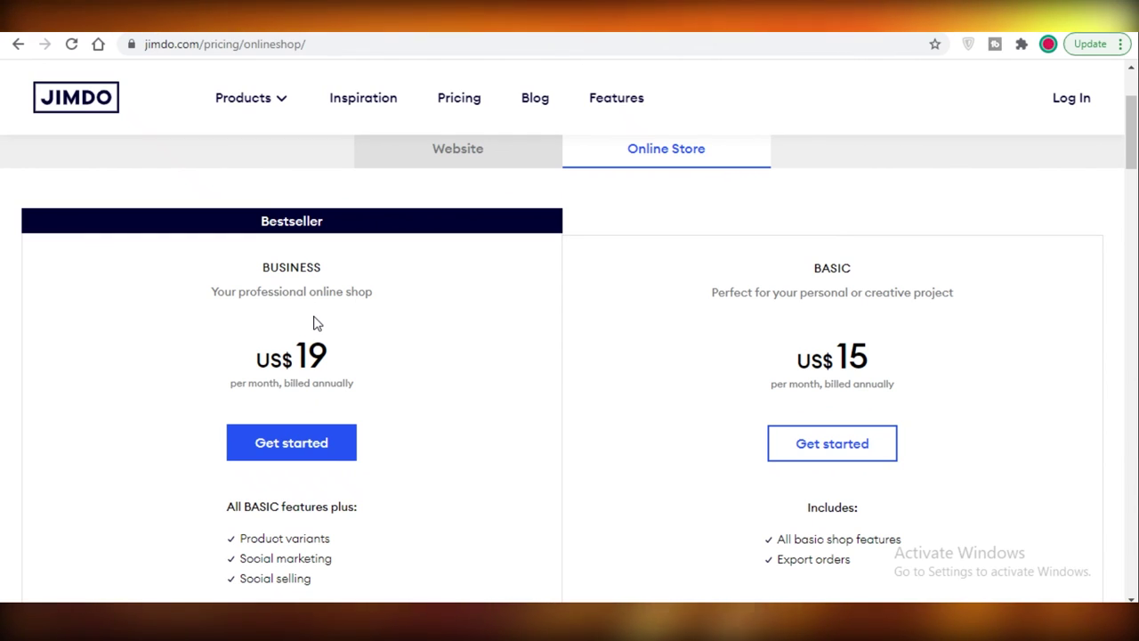
scroll(314, 322, "down", 1)
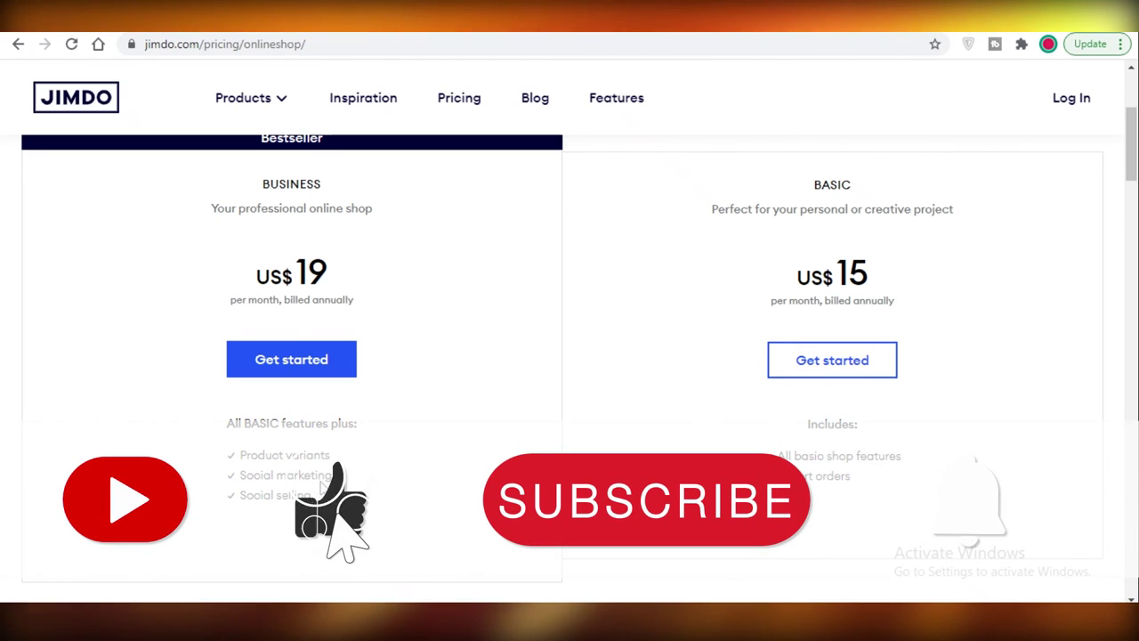
Return to the Janes Scrunchies editor and view the Our clients section's DONATE and NEWSLETTERS buttons
scroll(251, 143, "up", 2)
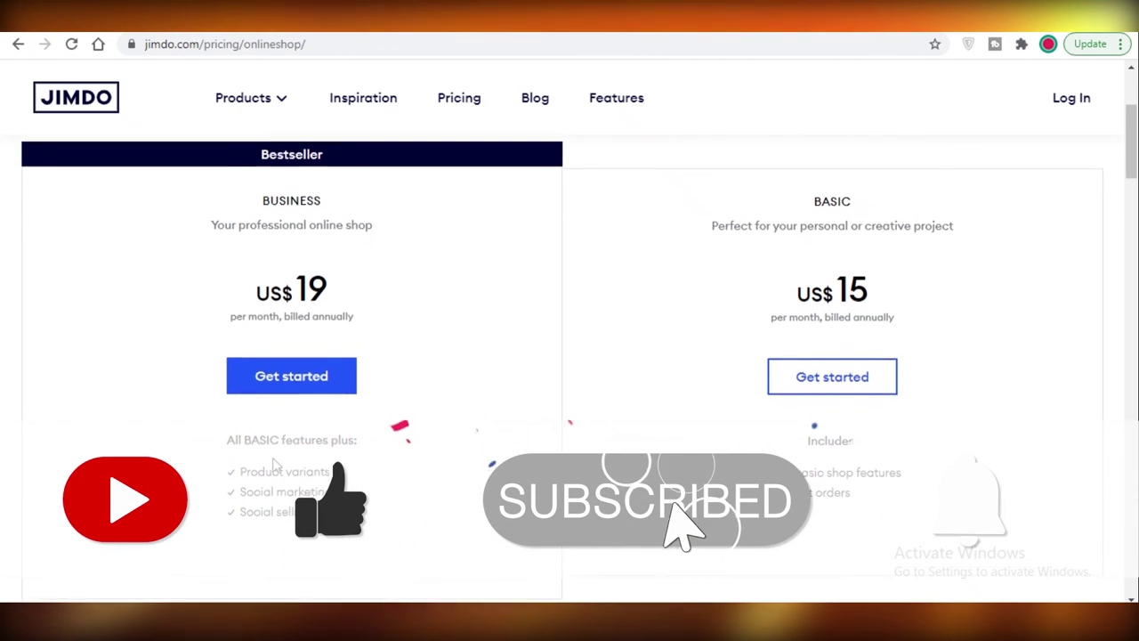